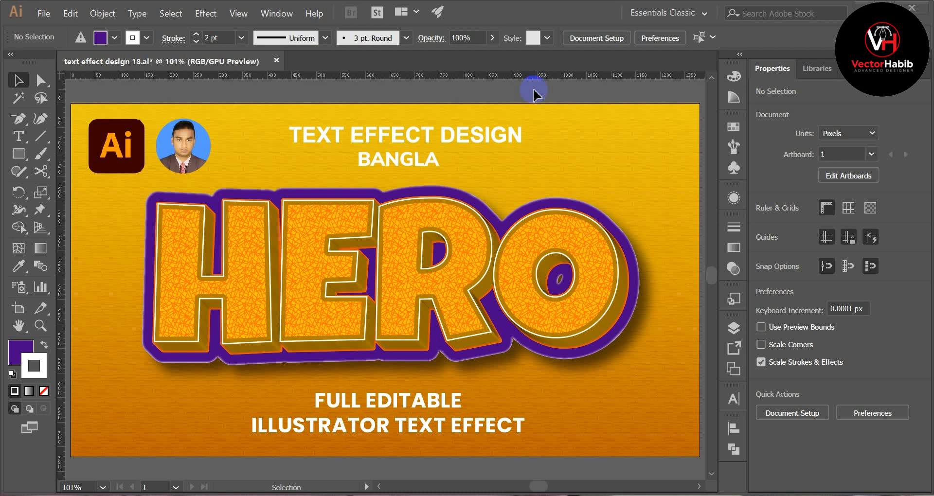
Create a new landscape document 1280 px wide and 720 px high in RGB Color with Screen (72 ppi) raster effects
{"action": "left_click", "coordinate": [40, 14]}
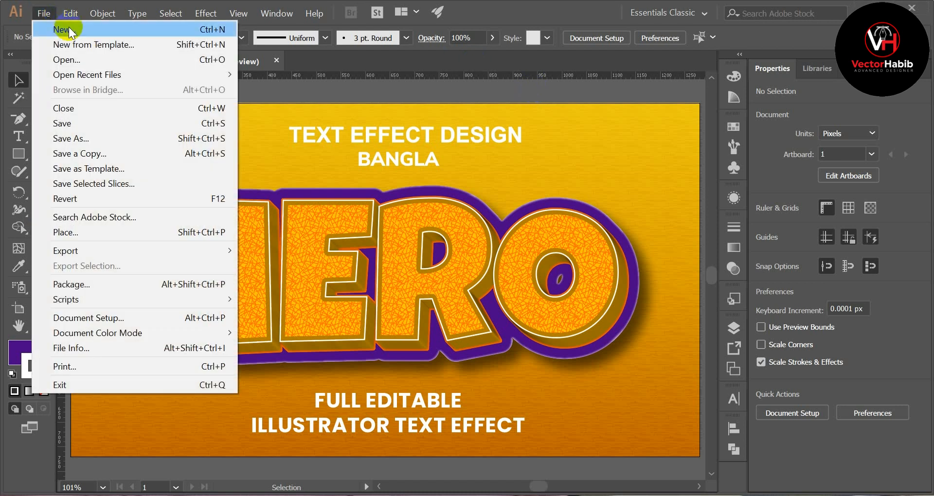
{"action": "left_click", "coordinate": [69, 29]}
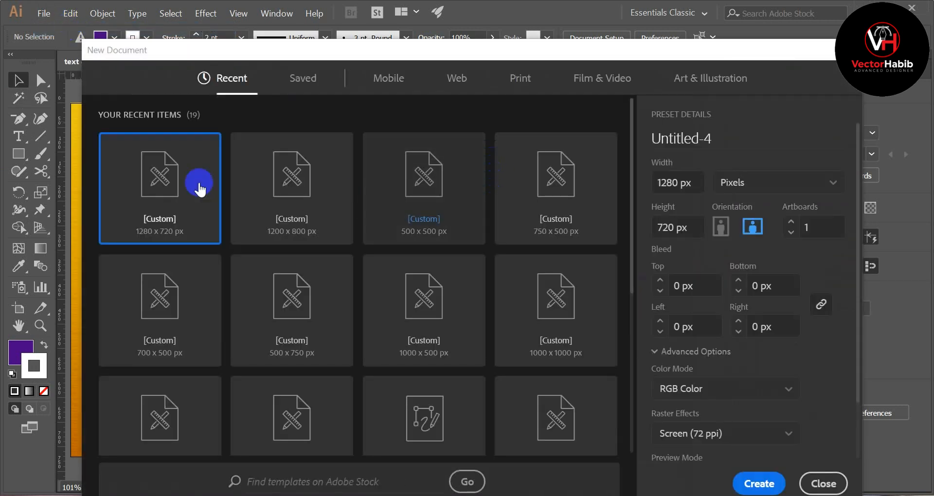
{"action": "left_click", "coordinate": [695, 182]}
{"action": "left_click", "coordinate": [659, 228]}
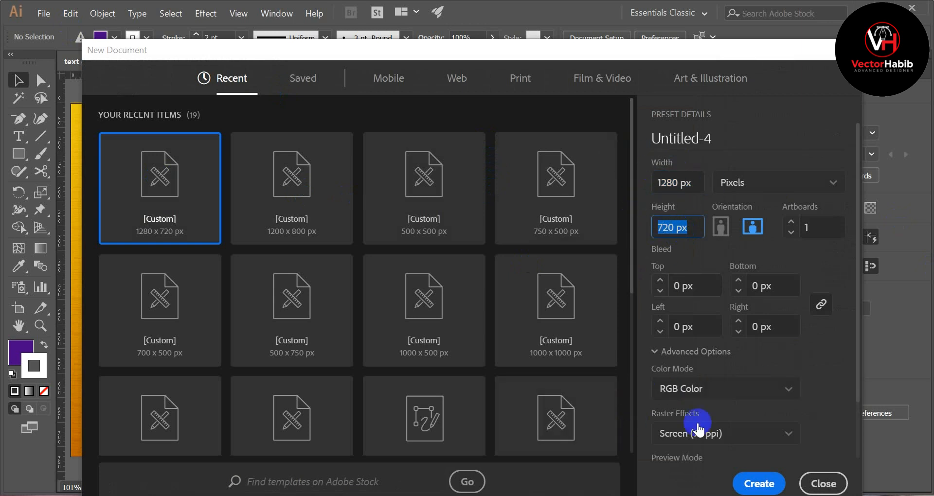
{"action": "left_click", "coordinate": [757, 481]}
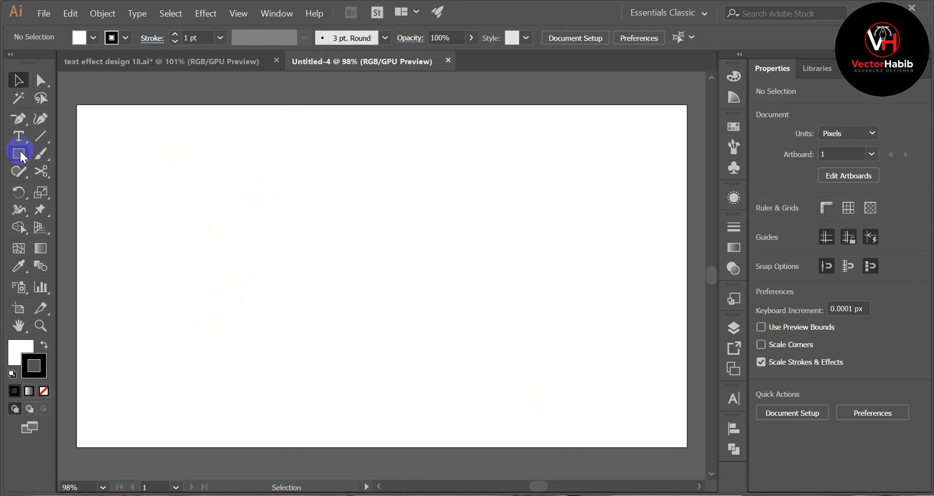
Create a 1280 by 720 px rectangle on the artboard with the Rectangle tool
{"action": "left_click_drag", "start_coordinate": [19, 156], "coordinate": [77, 152]}
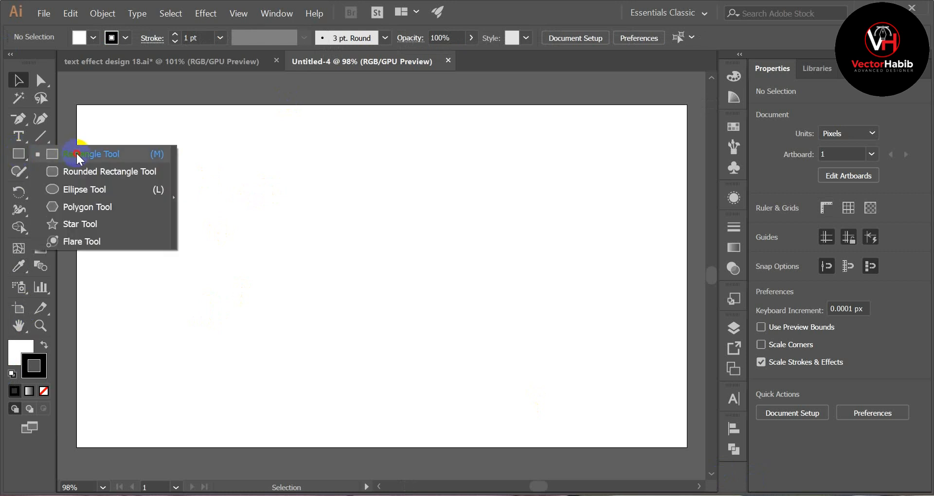
{"action": "left_click", "coordinate": [100, 160]}
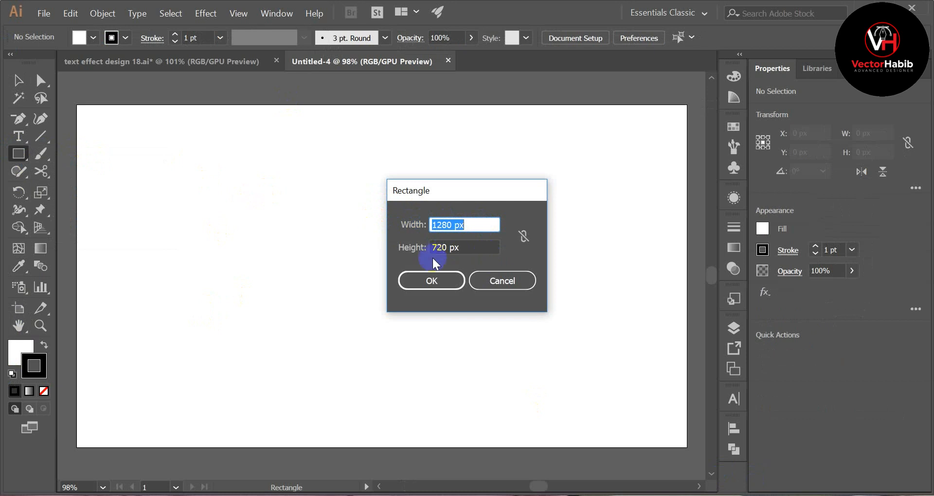
{"action": "left_click", "coordinate": [432, 281]}
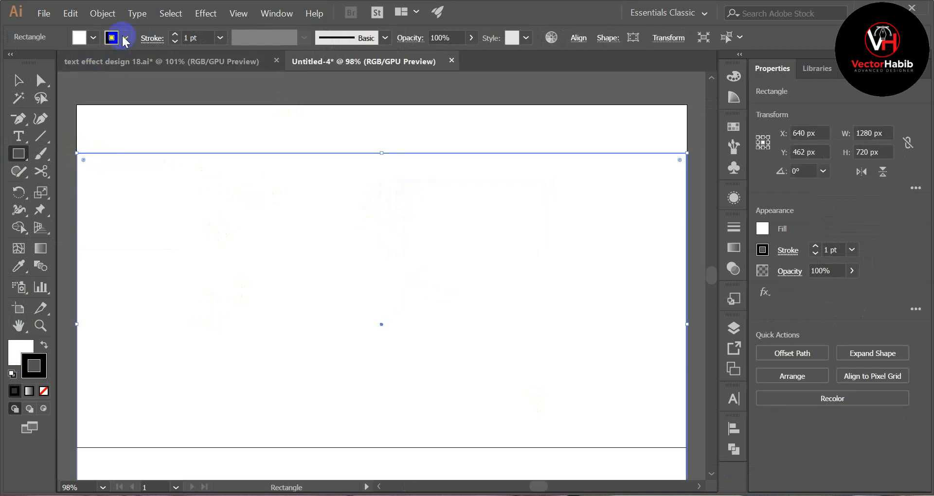
Remove the rectangle's stroke and fill it with black
{"action": "left_click", "coordinate": [125, 40]}
{"action": "left_click", "coordinate": [9, 62]}
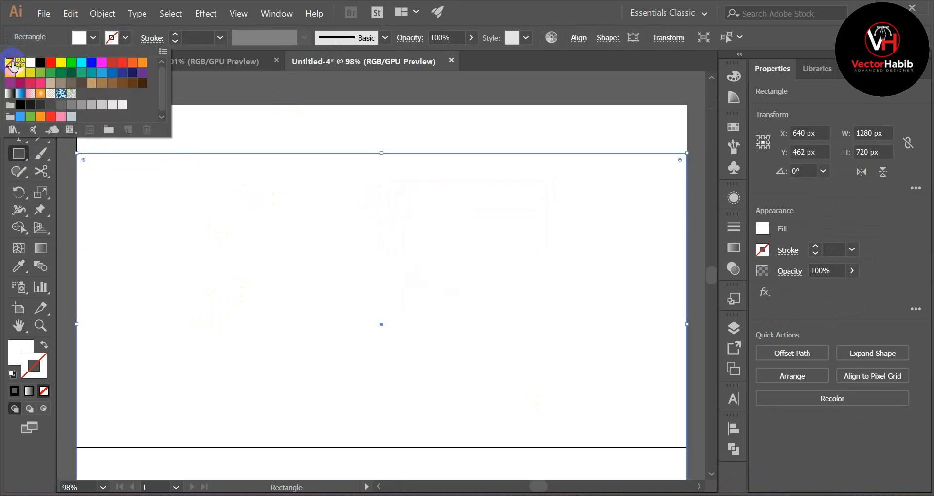
{"action": "left_click", "coordinate": [93, 37]}
{"action": "left_click", "coordinate": [93, 37]}
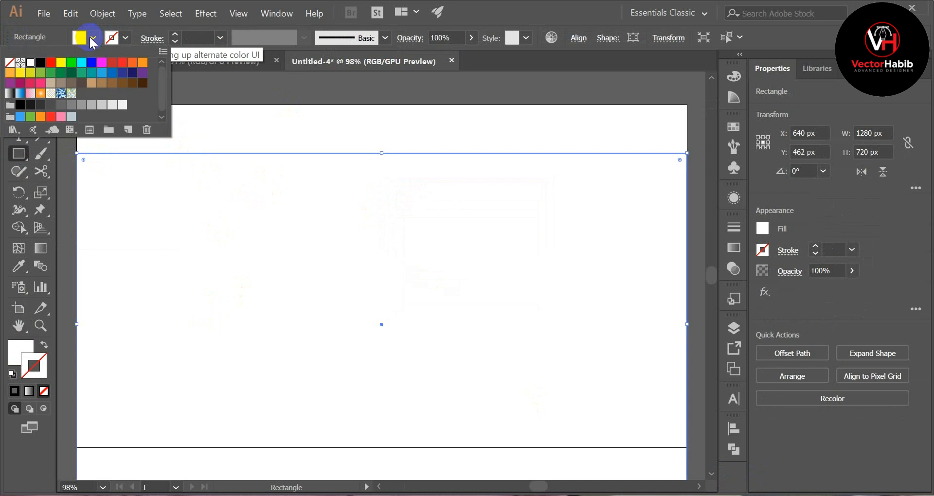
{"action": "left_click", "coordinate": [41, 63]}
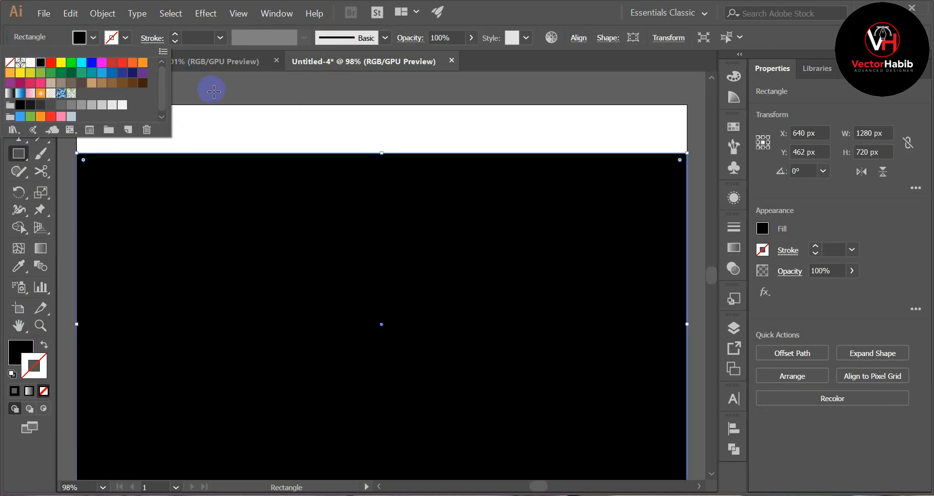
Center the black rectangle horizontally and vertically on the artboard, using Align to Artboard, and deselect it
{"action": "left_click", "coordinate": [18, 79]}
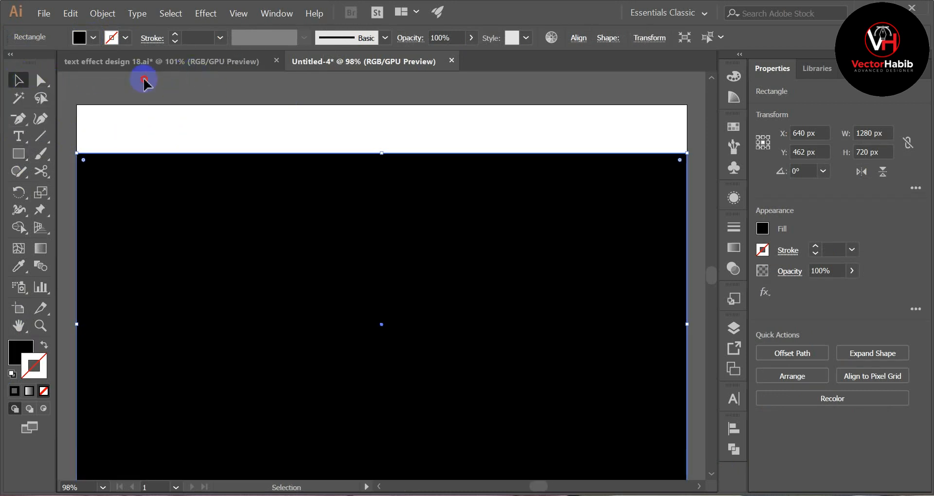
{"action": "left_click", "coordinate": [252, 237]}
{"action": "left_click", "coordinate": [252, 238]}
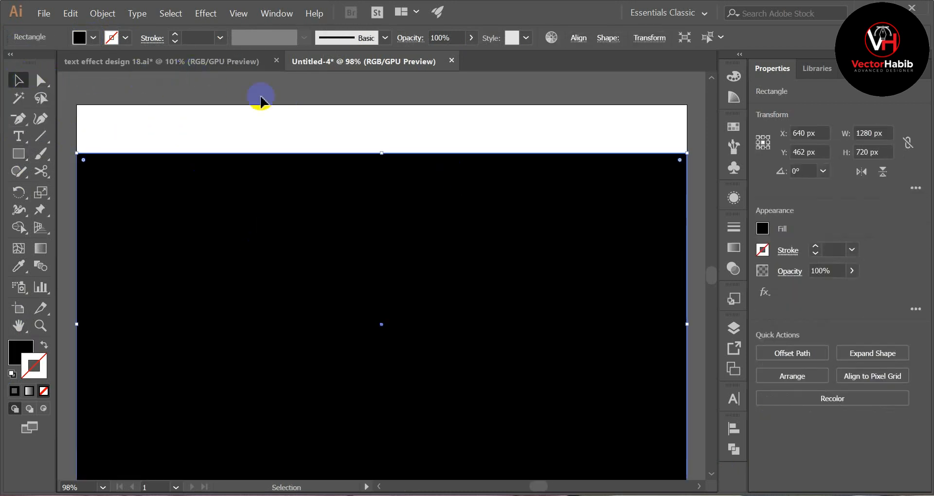
{"action": "left_click", "coordinate": [575, 42]}
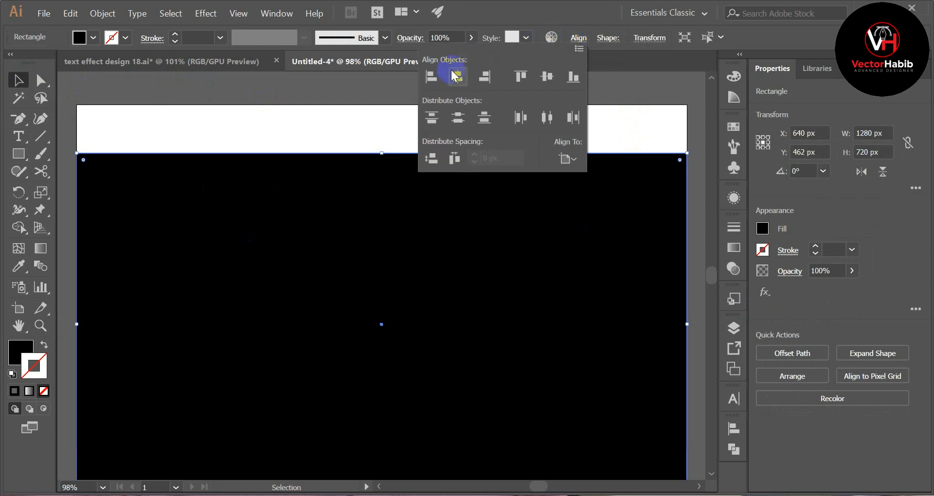
{"action": "left_click", "coordinate": [545, 78]}
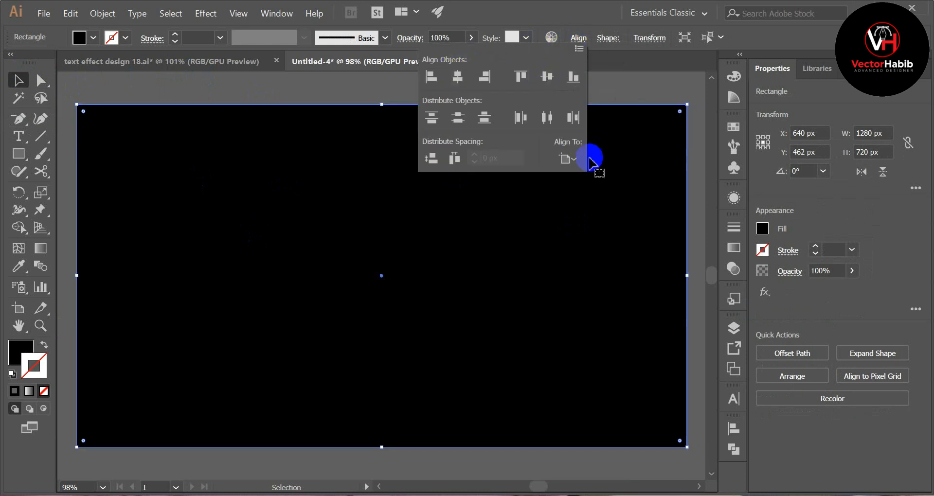
{"action": "left_click", "coordinate": [568, 158]}
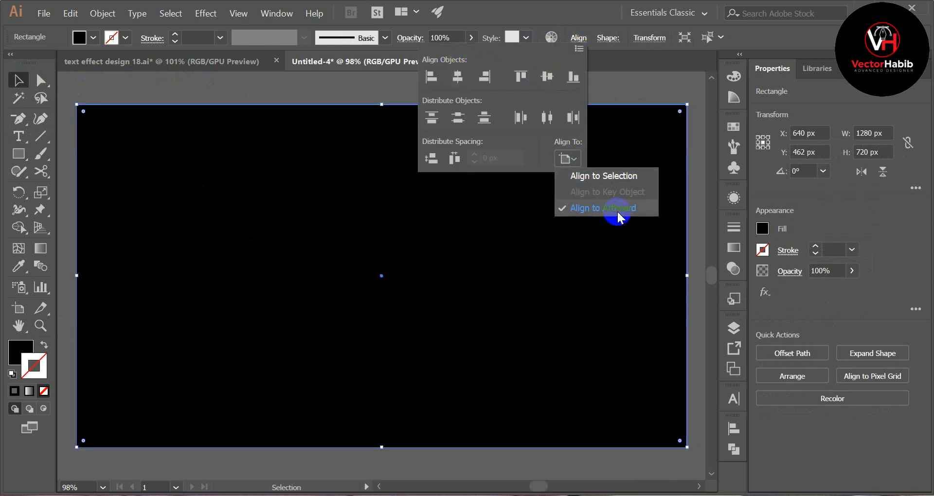
{"action": "left_click", "coordinate": [616, 88]}
{"action": "left_click", "coordinate": [616, 88]}
{"action": "scroll", "coordinate": [436, 192], "scroll_direction": "up", "scroll_amount": 1}
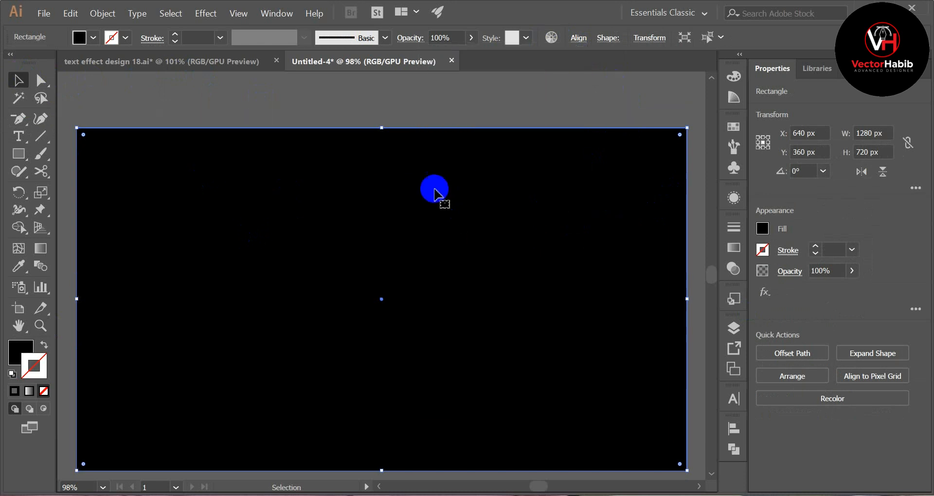
{"action": "key", "text": "ctrl+minus"}
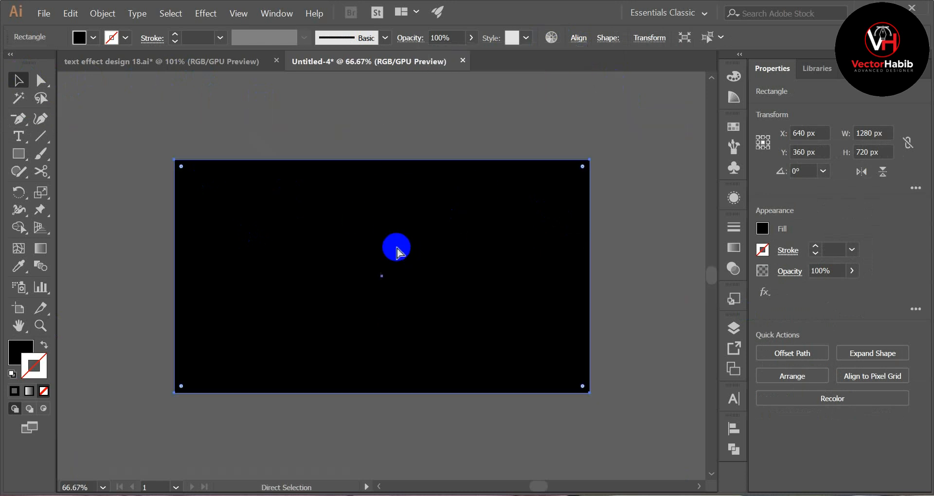
{"action": "left_click", "coordinate": [429, 133]}
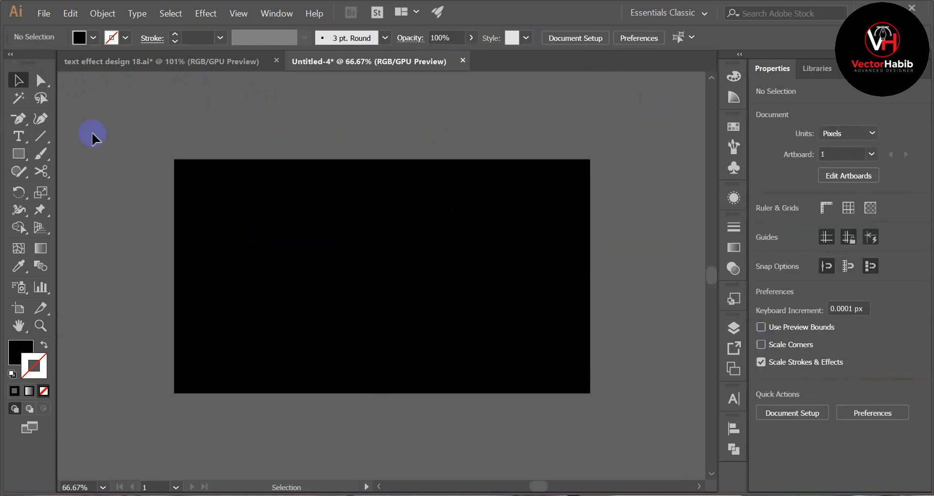
Copy the font name text and the five labelled color swatches from text effect design 18.ai into the new document
{"action": "scroll", "coordinate": [361, 208], "scroll_direction": "up", "scroll_amount": 1}
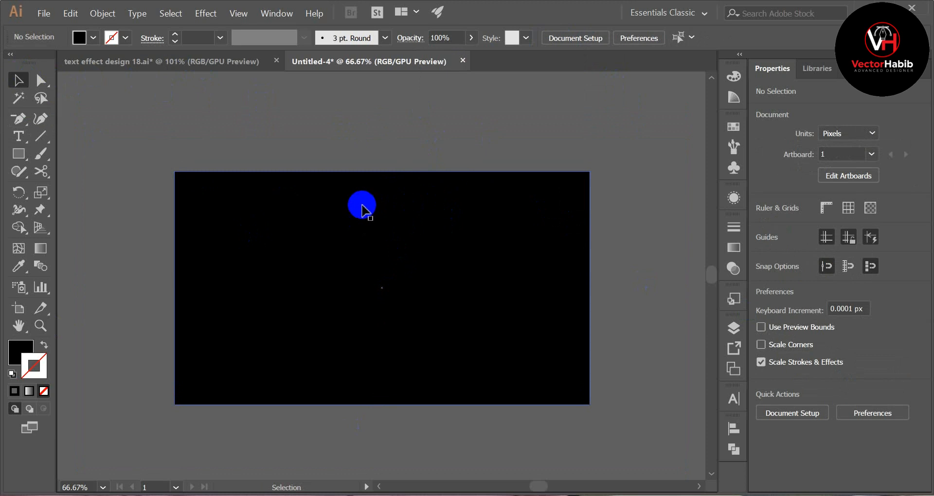
{"action": "left_click", "coordinate": [193, 61]}
{"action": "scroll", "coordinate": [333, 184], "scroll_direction": "up", "scroll_amount": 5}
{"action": "scroll", "coordinate": [348, 218], "scroll_direction": "up", "scroll_amount": 3}
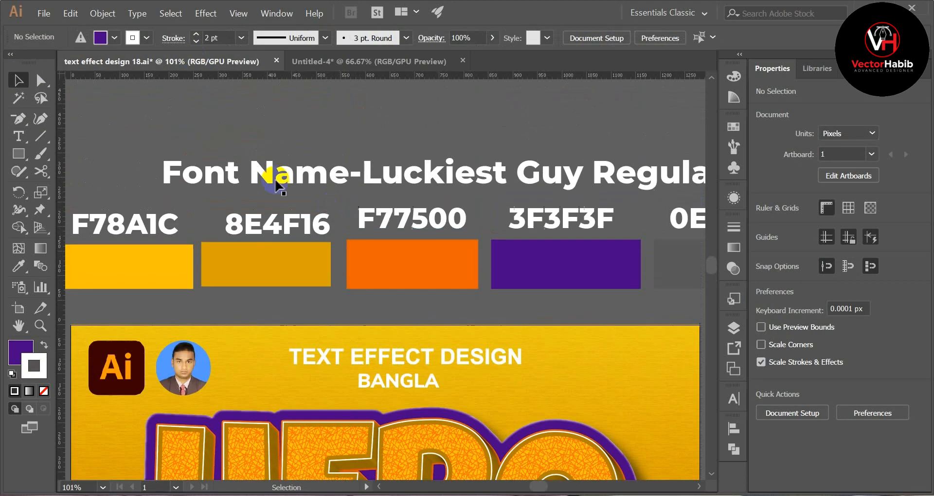
{"action": "key", "text": "ctrl"}
{"action": "key", "text": "ctrl+1"}
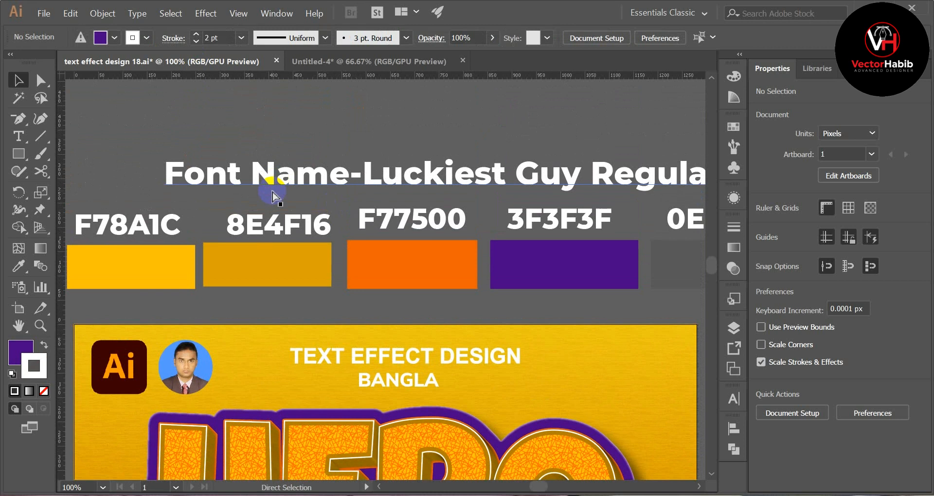
{"action": "key", "text": "ctrl+minus"}
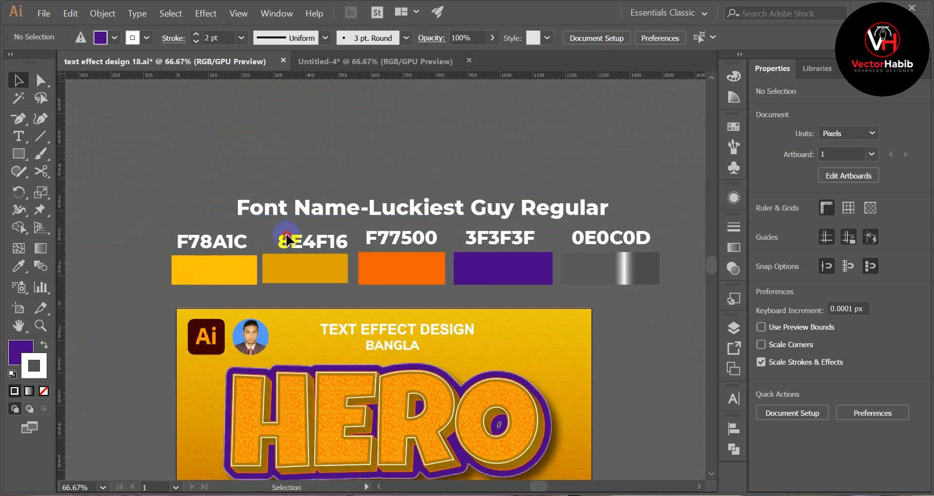
{"action": "left_click_drag", "start_coordinate": [616, 278], "coordinate": [536, 141]}
{"action": "scroll", "coordinate": [457, 313], "scroll_direction": "up", "scroll_amount": 3}
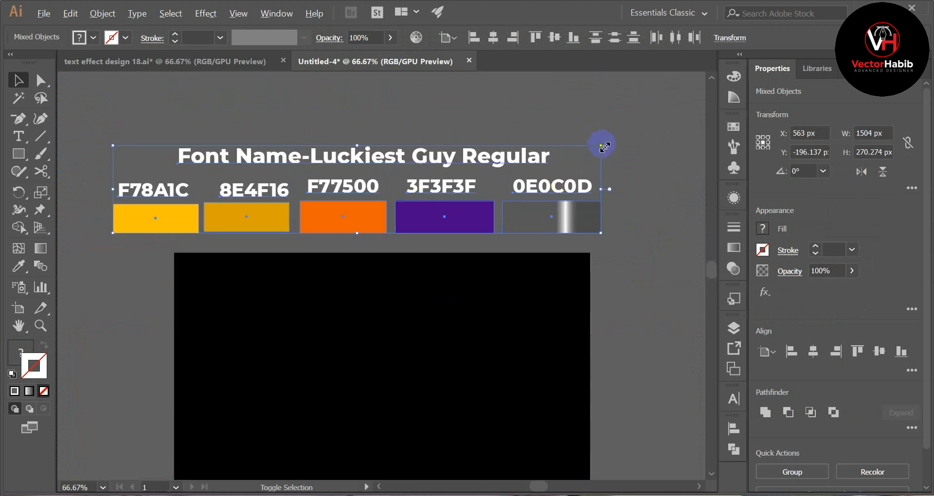
Scale the pasted font name and swatches down to about 1034 px wide and place them centered just above the artboard
{"action": "left_click_drag", "start_coordinate": [601, 145], "coordinate": [524, 159]}
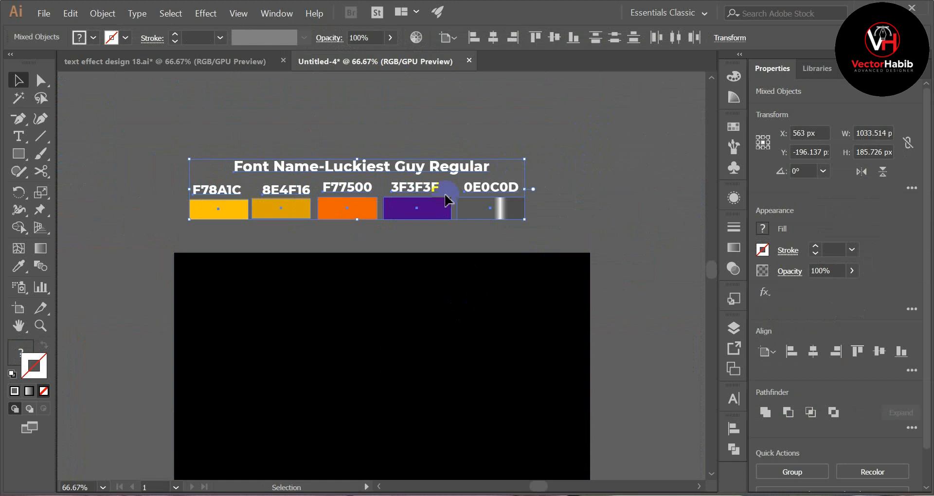
{"action": "left_click_drag", "start_coordinate": [422, 215], "coordinate": [445, 236]}
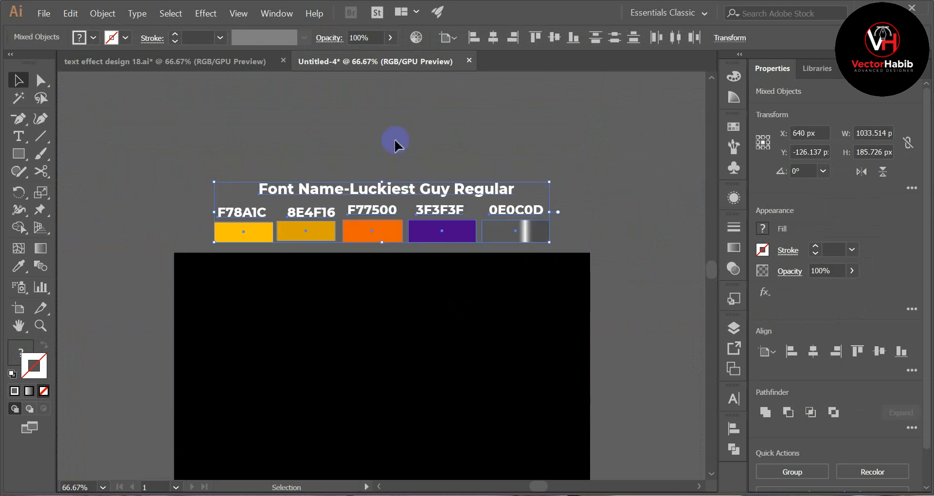
{"action": "left_click", "coordinate": [394, 141]}
{"action": "scroll", "coordinate": [250, 125], "scroll_direction": "down", "scroll_amount": 2}
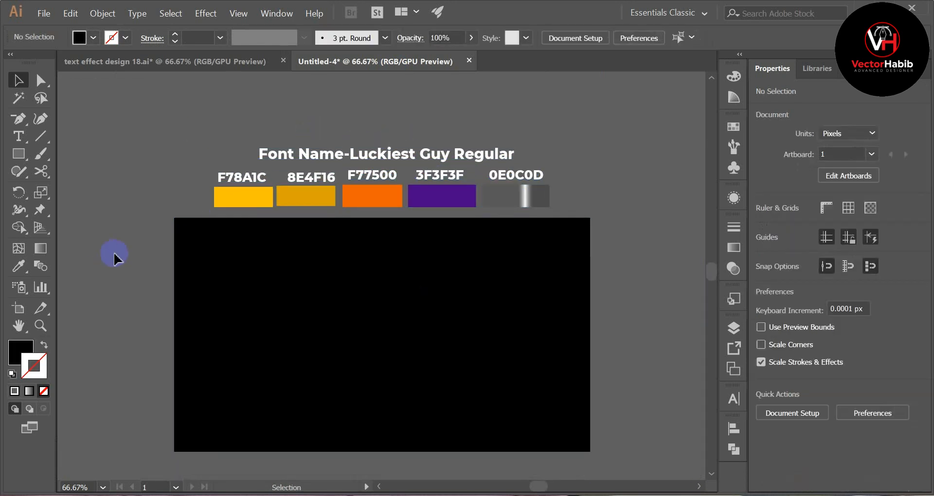
Fill the black rectangle with the yellow of the F78A1C swatch using the Eyedropper, and deselect it
{"action": "left_click", "coordinate": [282, 284]}
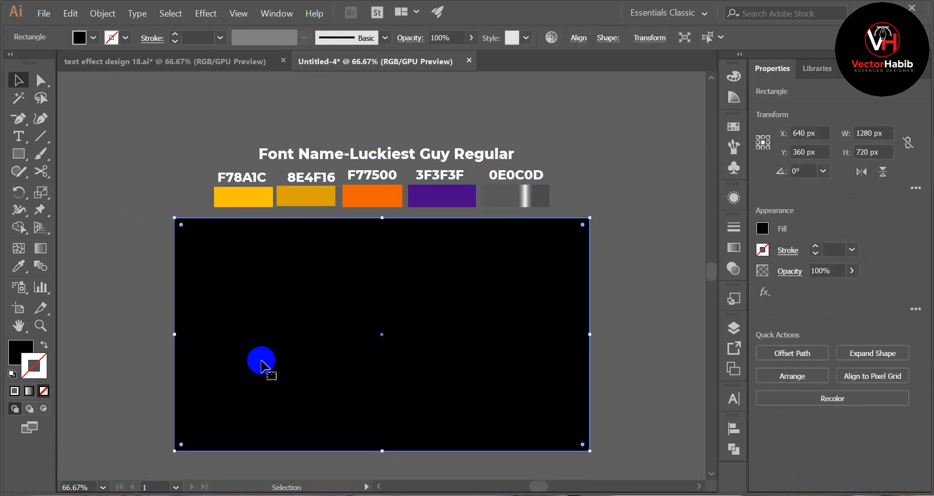
{"action": "left_click", "coordinate": [19, 266]}
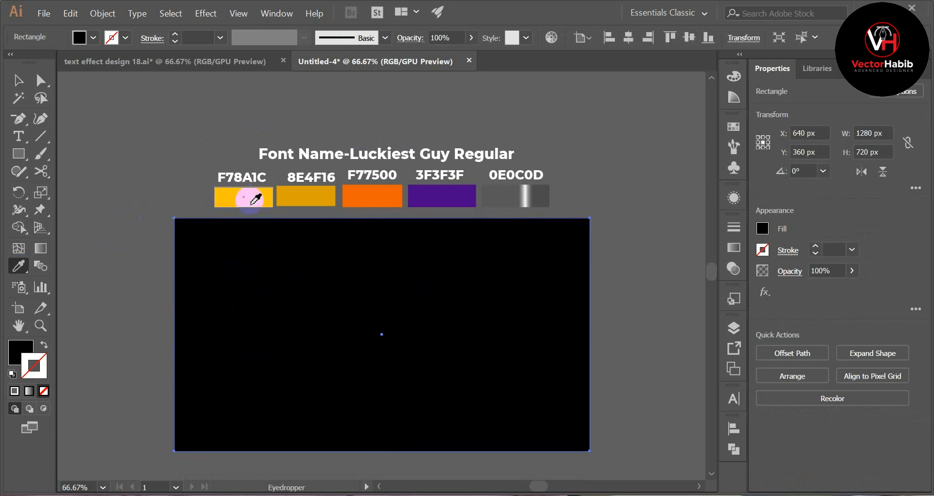
{"action": "left_click", "coordinate": [250, 204]}
{"action": "left_click", "coordinate": [17, 79]}
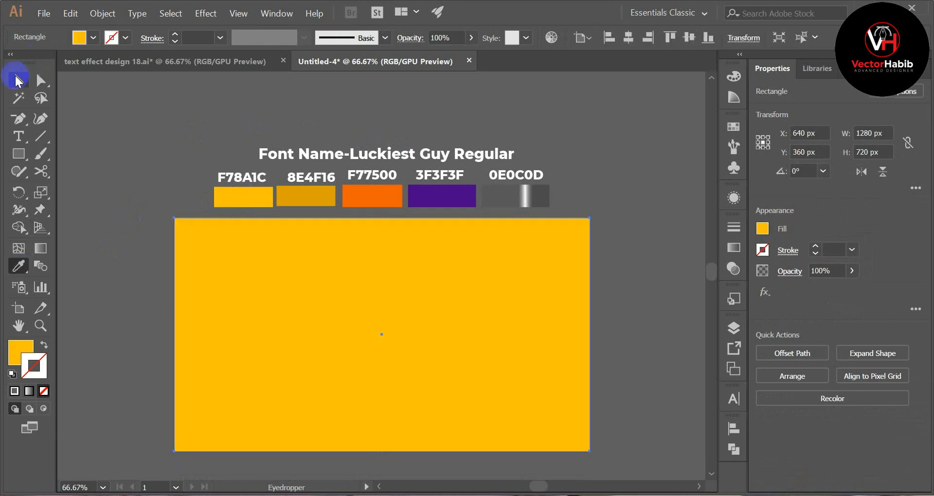
{"action": "left_click", "coordinate": [126, 168]}
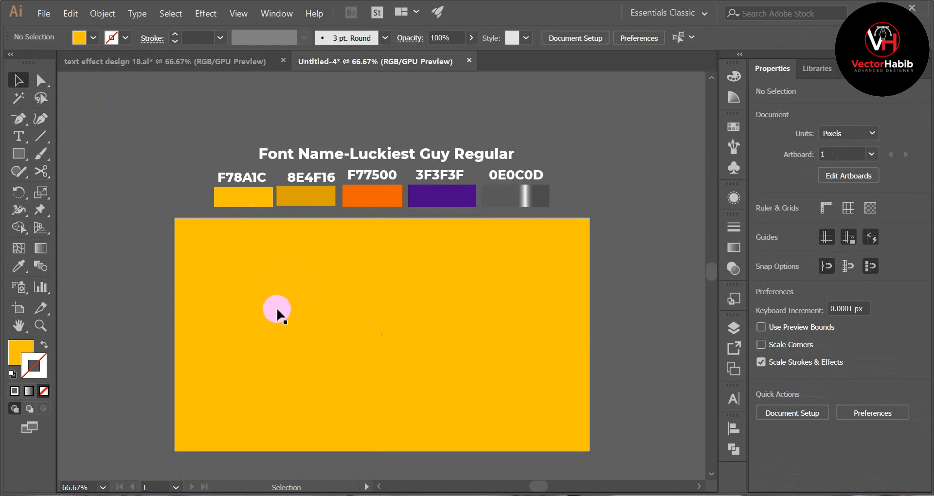
Copy the yellow rectangle, paste the duplicate in front, and move it diagonally down to the right of the original
{"action": "left_click", "coordinate": [277, 312]}
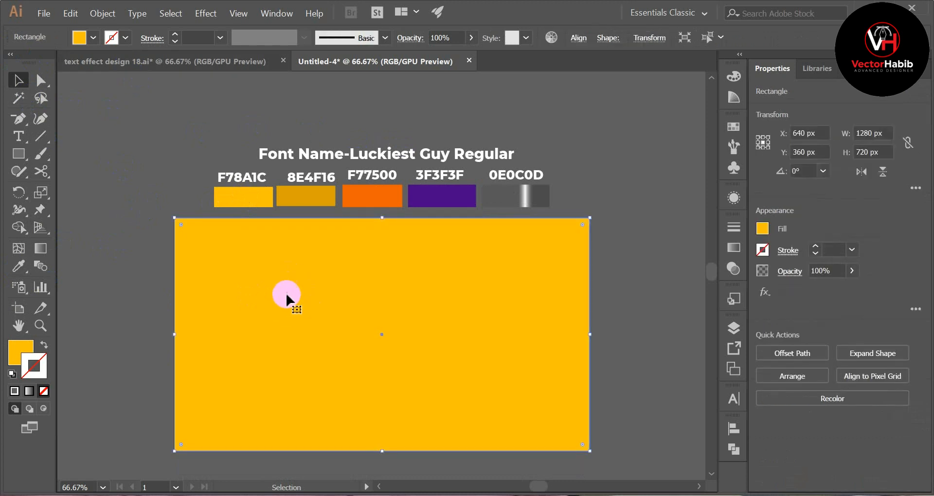
{"action": "left_click", "coordinate": [71, 12]}
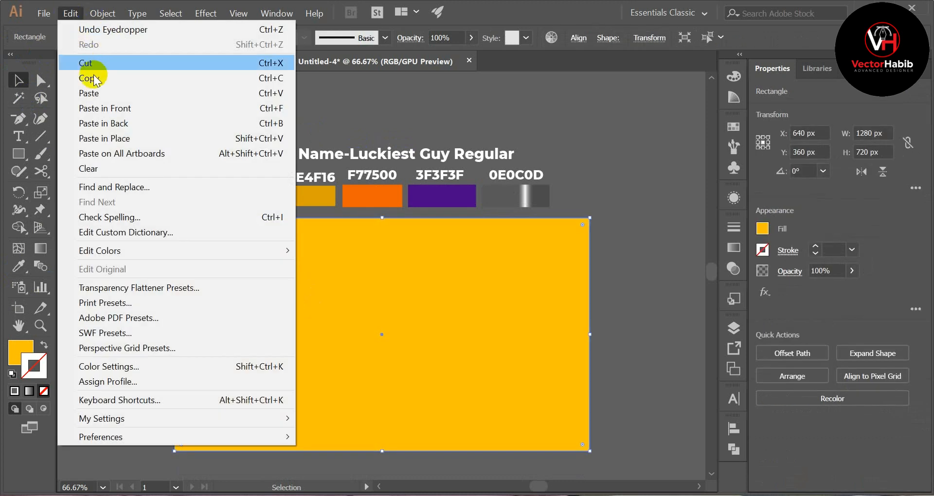
{"action": "left_click", "coordinate": [93, 79]}
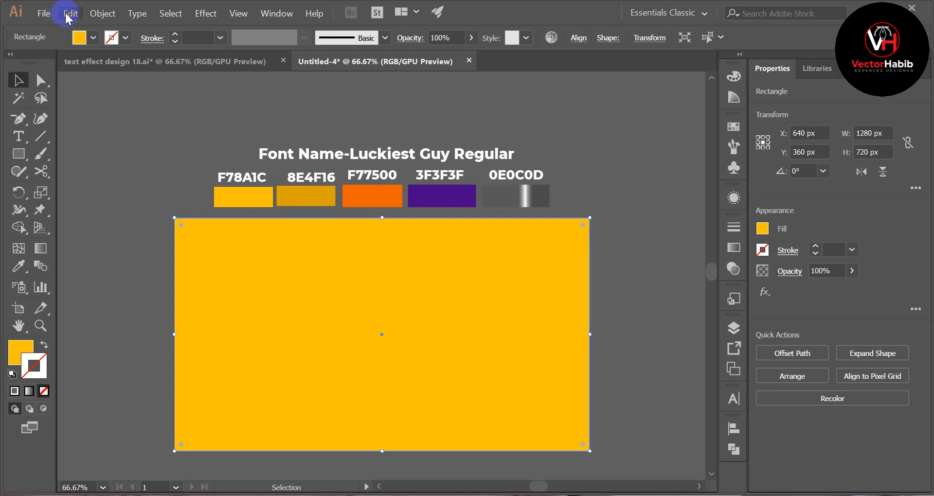
{"action": "left_click", "coordinate": [69, 13]}
{"action": "left_click", "coordinate": [97, 108]}
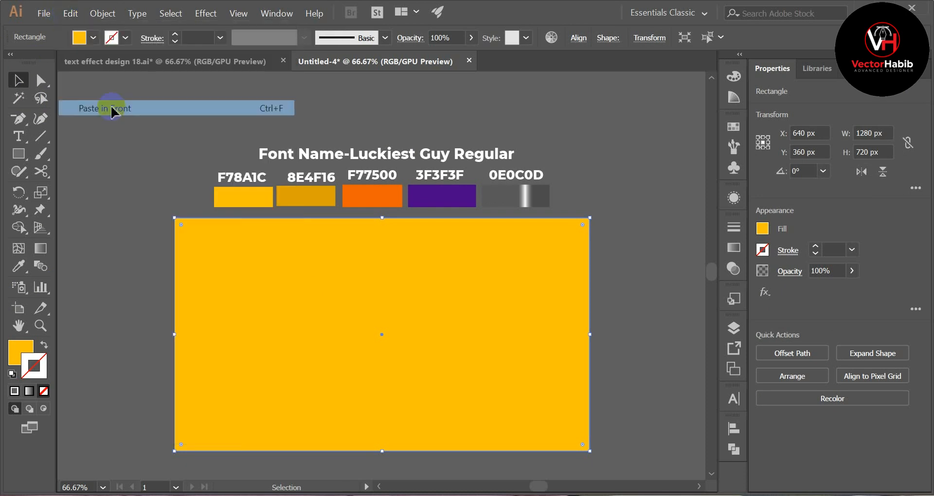
{"action": "scroll", "coordinate": [265, 146], "scroll_direction": "down", "scroll_amount": 2}
{"action": "left_click_drag", "start_coordinate": [277, 291], "coordinate": [329, 407]}
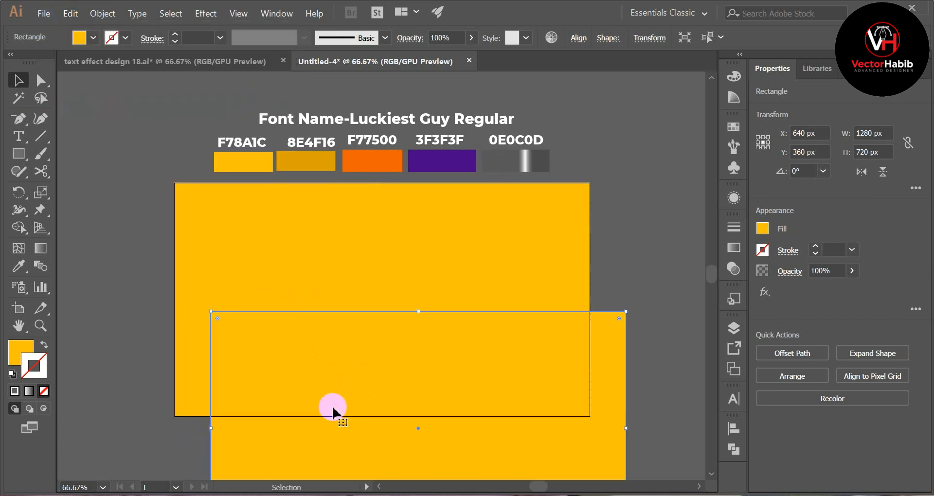
Move the yellow duplicate rectangle further down and to the left, and undo both of its moves
{"action": "scroll", "coordinate": [347, 276], "scroll_direction": "down", "scroll_amount": 5}
{"action": "left_click_drag", "start_coordinate": [451, 410], "coordinate": [346, 430]}
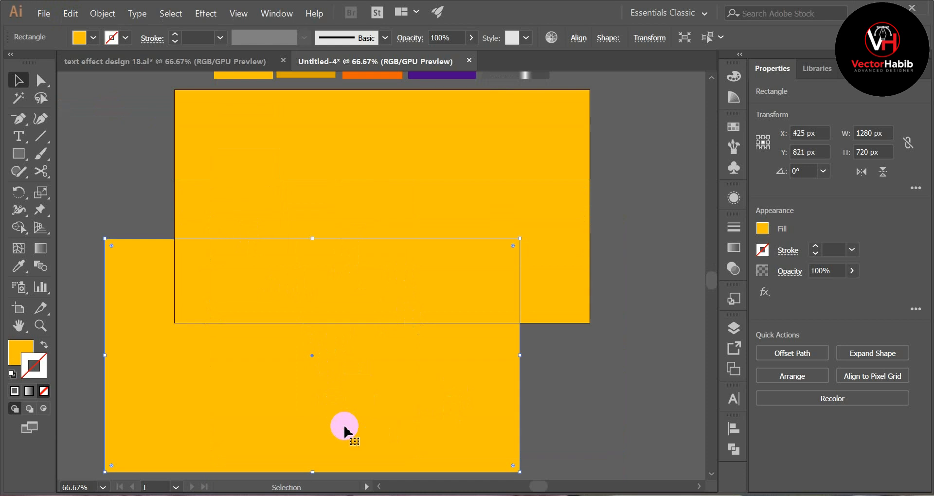
{"action": "key", "text": "ctrl+z"}
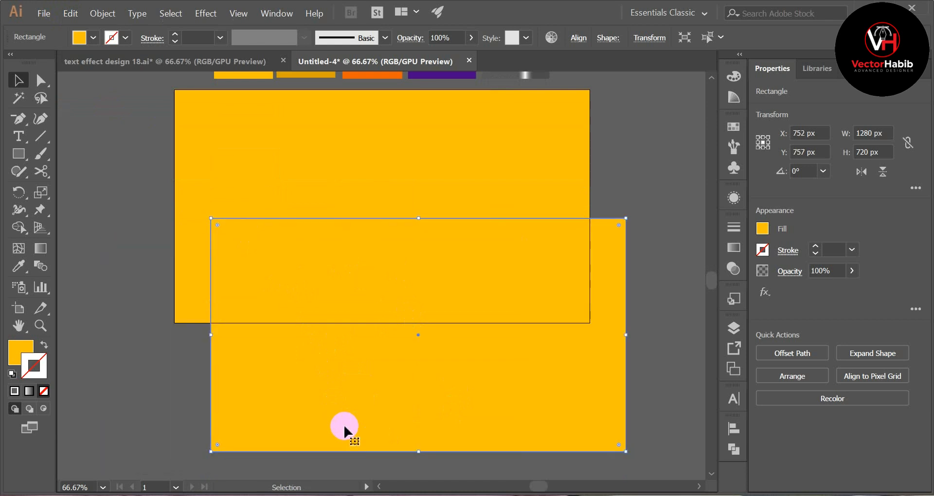
{"action": "key", "text": "ctrl+z"}
{"action": "scroll", "coordinate": [335, 399], "scroll_direction": "up", "scroll_amount": 2}
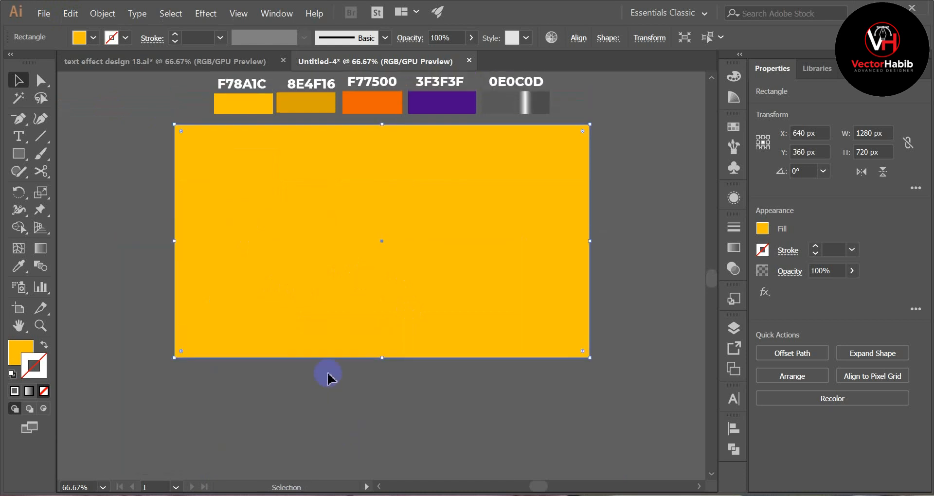
Fill the duplicate rectangle with the white-to-black linear gradient swatch
{"action": "scroll", "coordinate": [326, 379], "scroll_direction": "up", "scroll_amount": 1}
{"action": "left_click", "coordinate": [93, 38]}
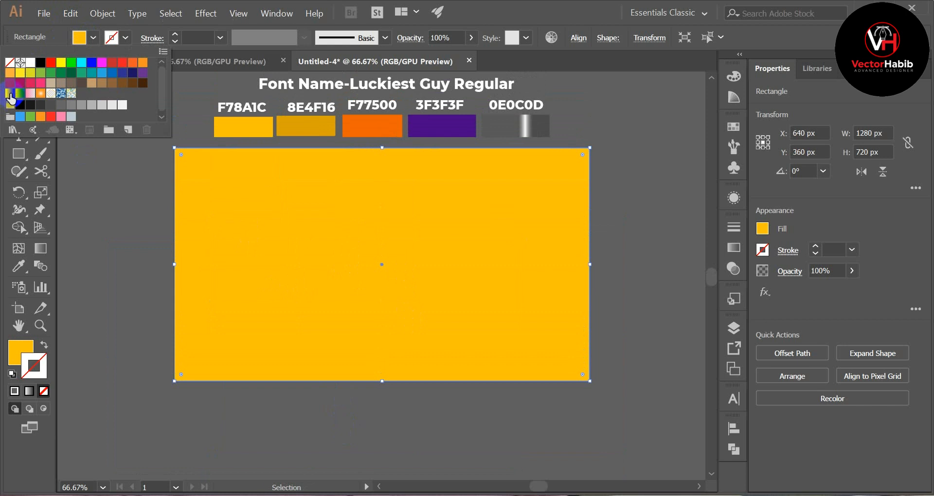
{"action": "left_click", "coordinate": [9, 94]}
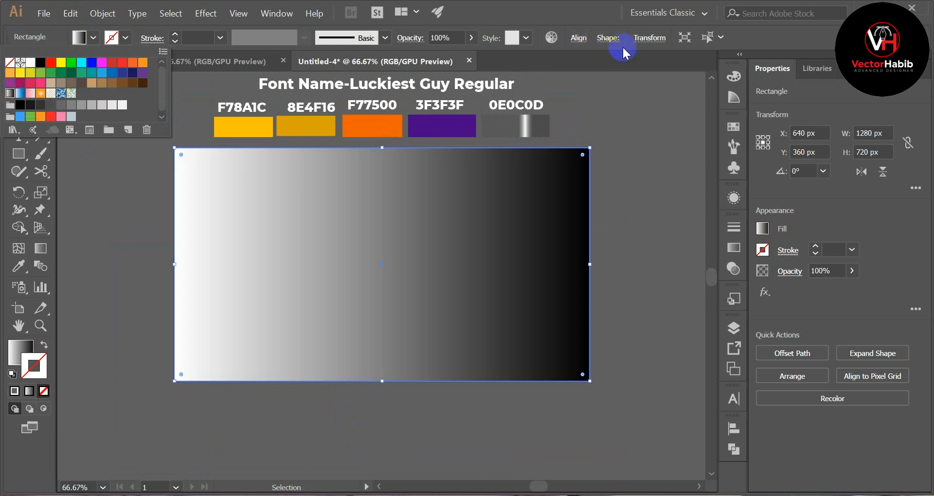
Reselect the gradient rectangle and make its fill, rather than its stroke, the active attribute
{"action": "left_click", "coordinate": [45, 250]}
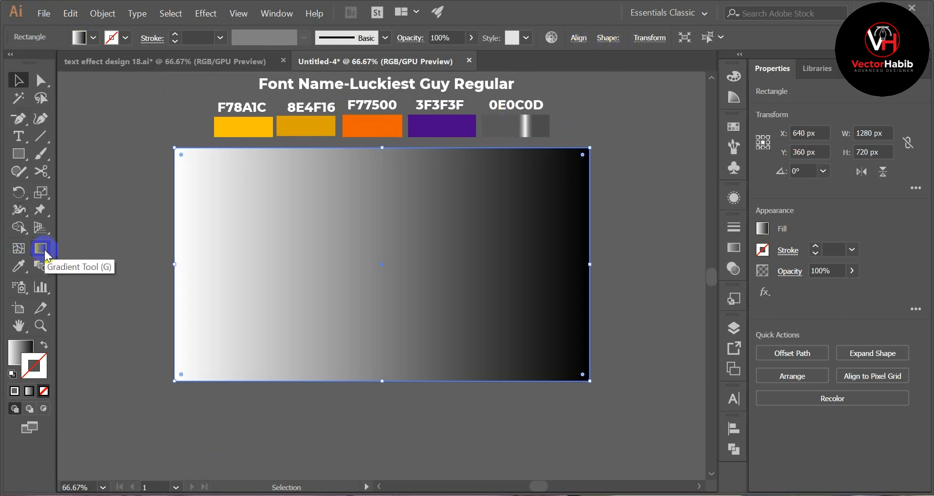
{"action": "left_click", "coordinate": [45, 249]}
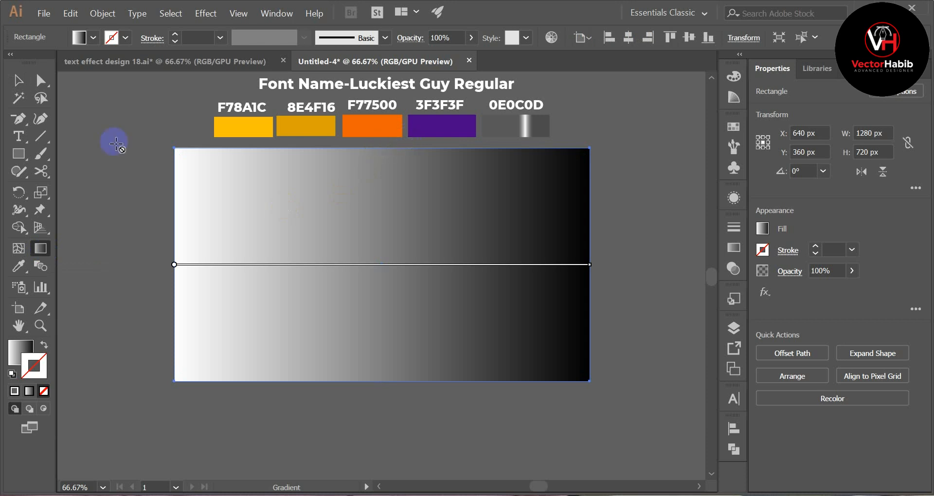
{"action": "left_click", "coordinate": [19, 80]}
{"action": "left_click", "coordinate": [308, 252]}
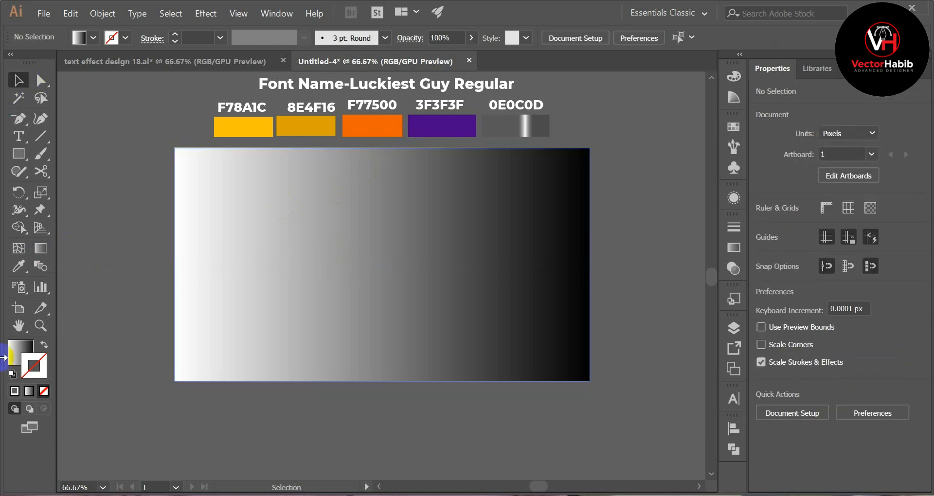
{"action": "left_click", "coordinate": [438, 223]}
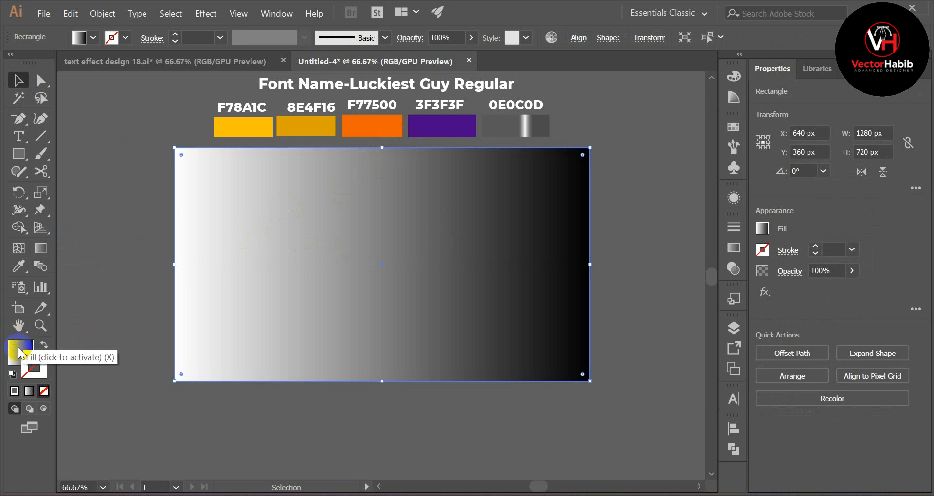
{"action": "left_click", "coordinate": [33, 362]}
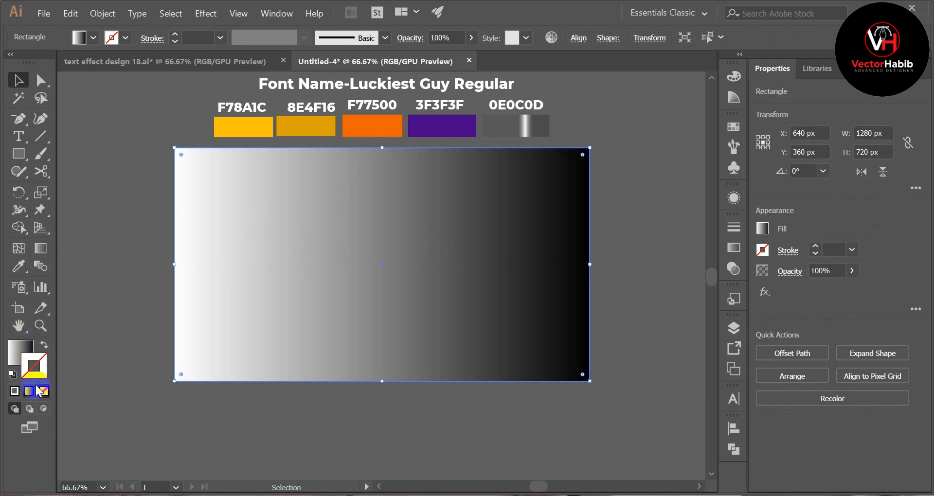
{"action": "left_click", "coordinate": [16, 349]}
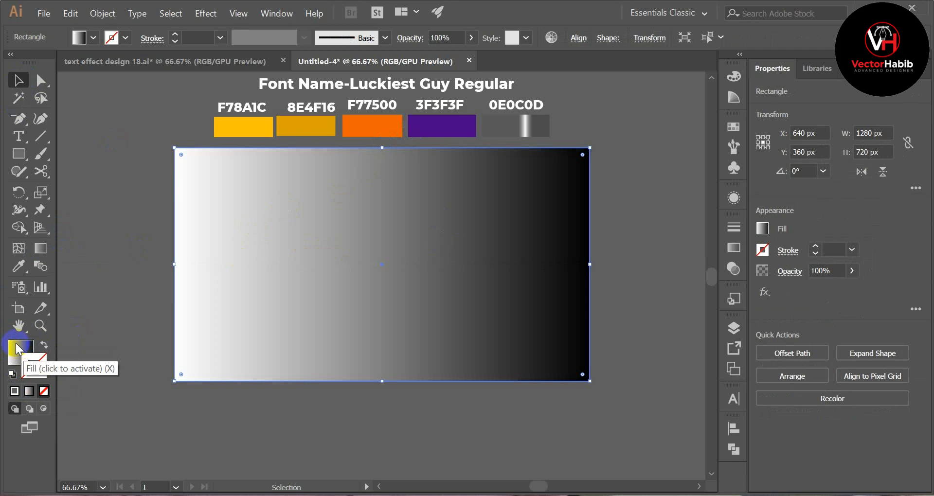
{"action": "left_click", "coordinate": [33, 374]}
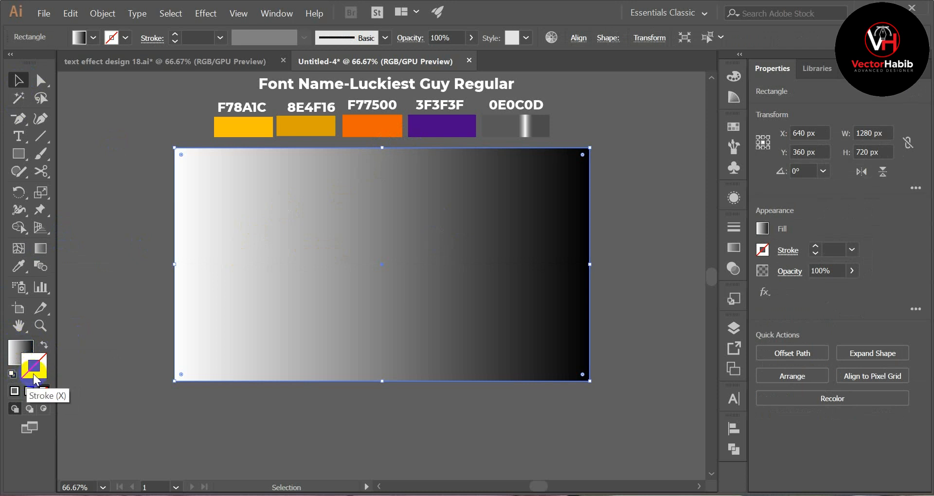
{"action": "left_click", "coordinate": [19, 351]}
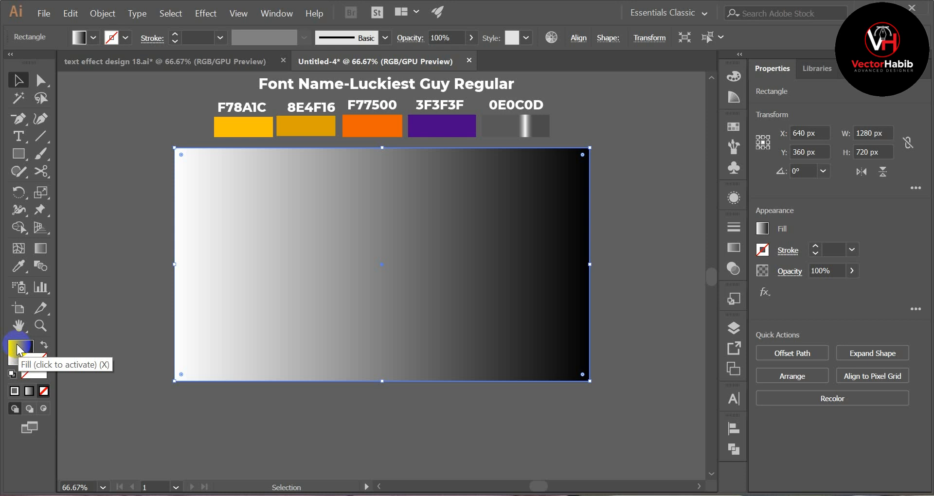
{"action": "left_click", "coordinate": [18, 349]}
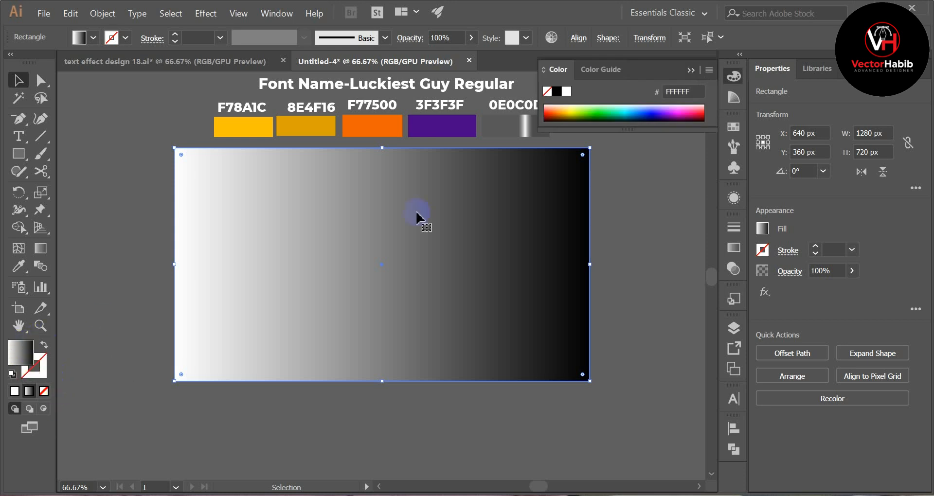
Redirect the rectangle's gradient vertically with the Gradient tool, from white at the upper edge to black at the lower edge
{"action": "left_click", "coordinate": [43, 249]}
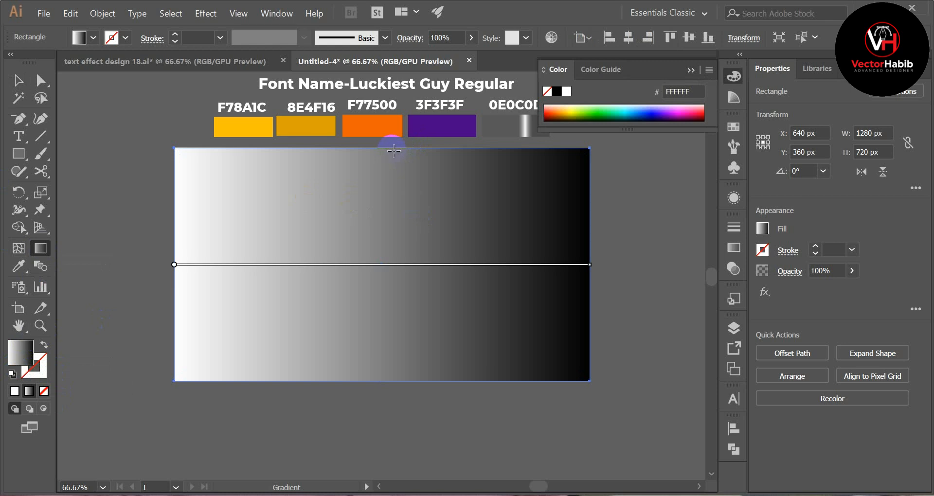
{"action": "left_click_drag", "start_coordinate": [391, 147], "coordinate": [387, 381]}
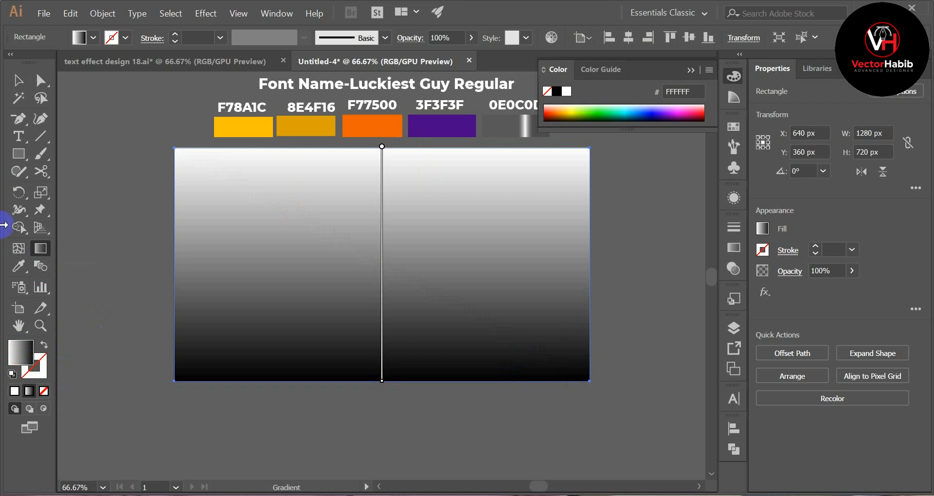
{"action": "left_click", "coordinate": [18, 81]}
{"action": "left_click", "coordinate": [102, 168]}
Set the gradient rectangle's blend mode to Soft Light and deselect it
{"action": "left_click", "coordinate": [292, 198]}
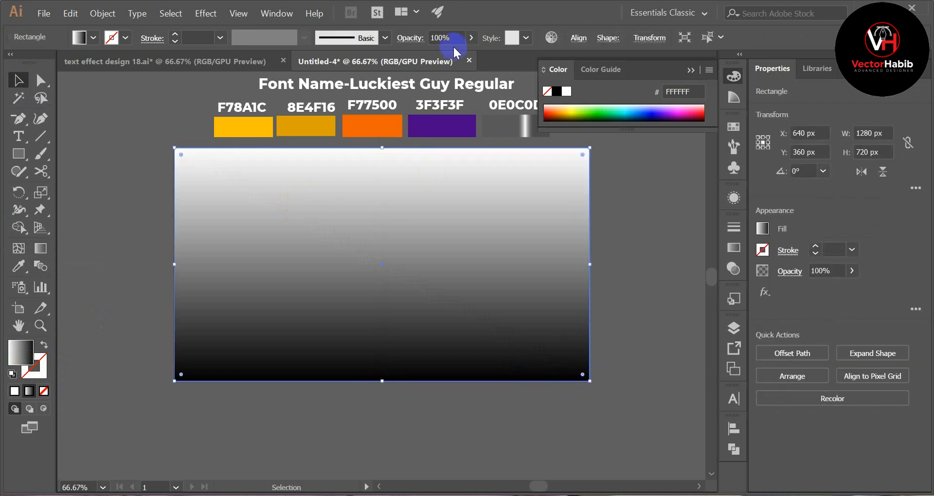
{"action": "left_click", "coordinate": [403, 38]}
{"action": "left_click", "coordinate": [296, 60]}
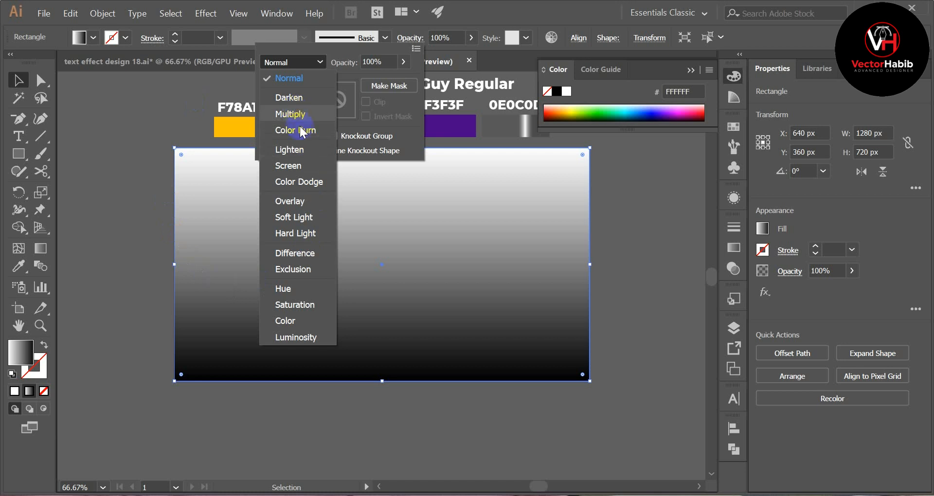
{"action": "left_click", "coordinate": [297, 219]}
{"action": "left_click", "coordinate": [657, 263]}
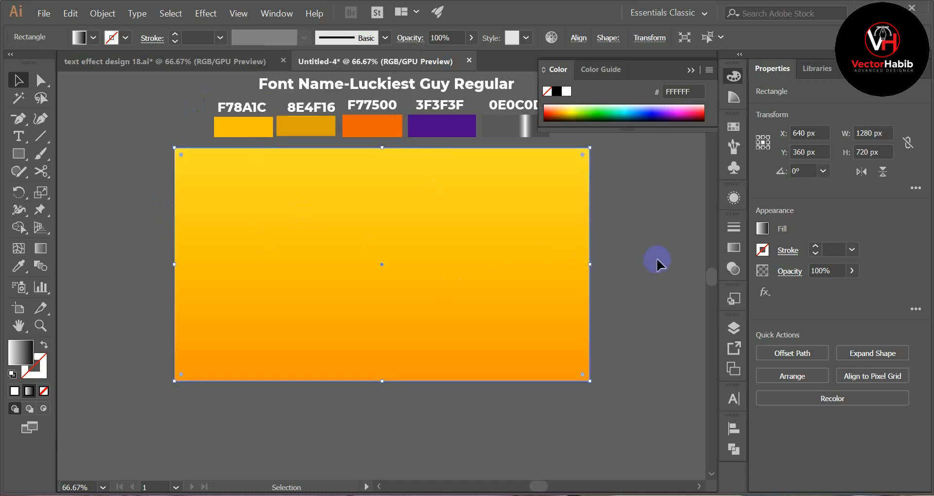
{"action": "left_click", "coordinate": [657, 262]}
{"action": "scroll", "coordinate": [656, 263], "scroll_direction": "up", "scroll_amount": 1}
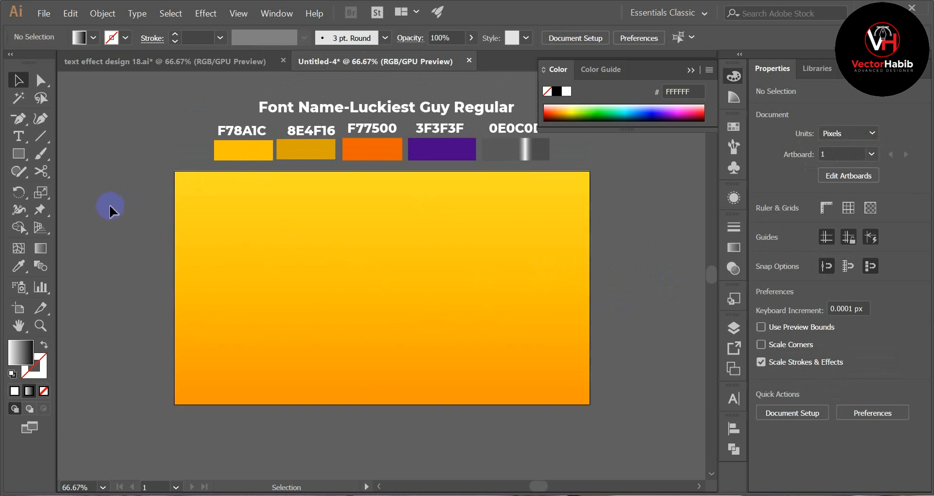
Select both background rectangles, lock them, and collapse the open color controls
{"action": "left_click", "coordinate": [302, 327]}
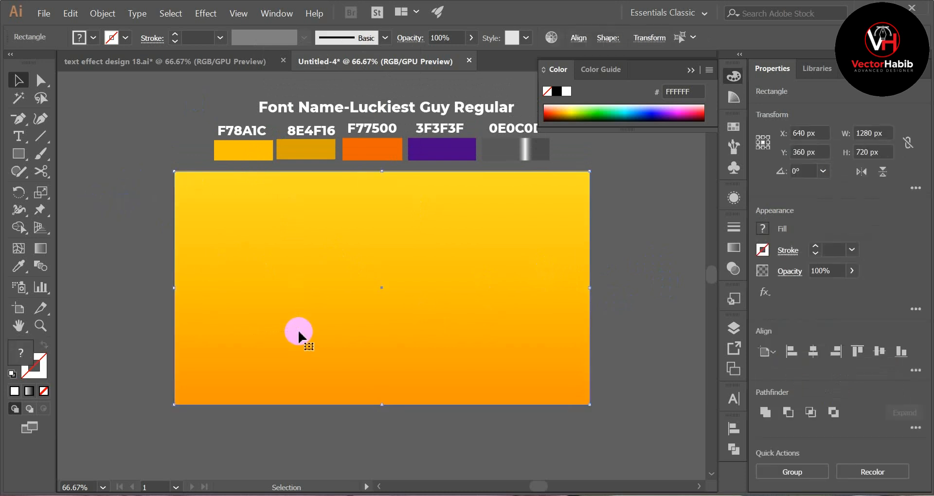
{"action": "left_click", "coordinate": [95, 14]}
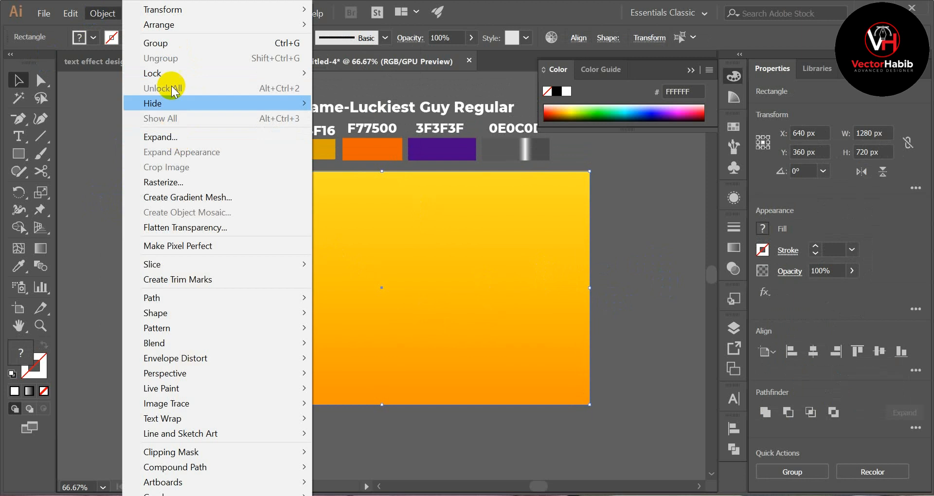
{"action": "mouse_move", "coordinate": [170, 76]}
{"action": "left_click", "coordinate": [340, 73]}
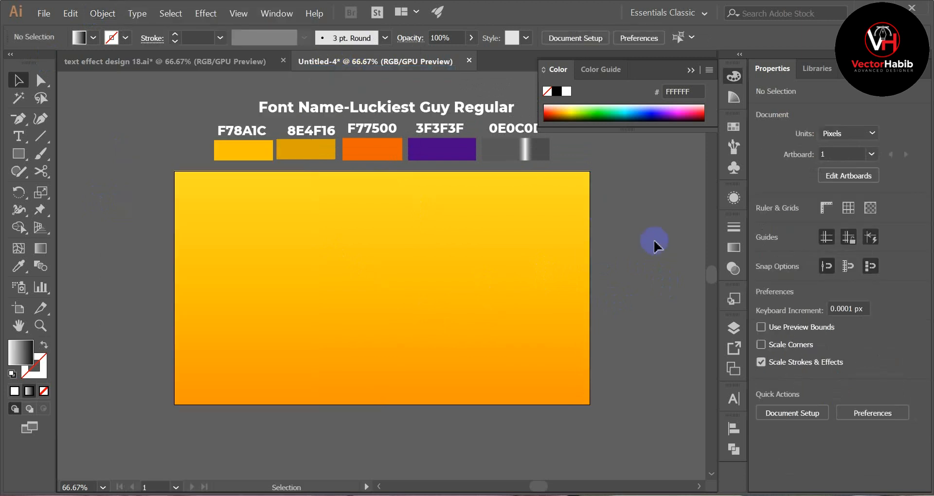
{"action": "scroll", "coordinate": [642, 253], "scroll_direction": "up", "scroll_amount": 2}
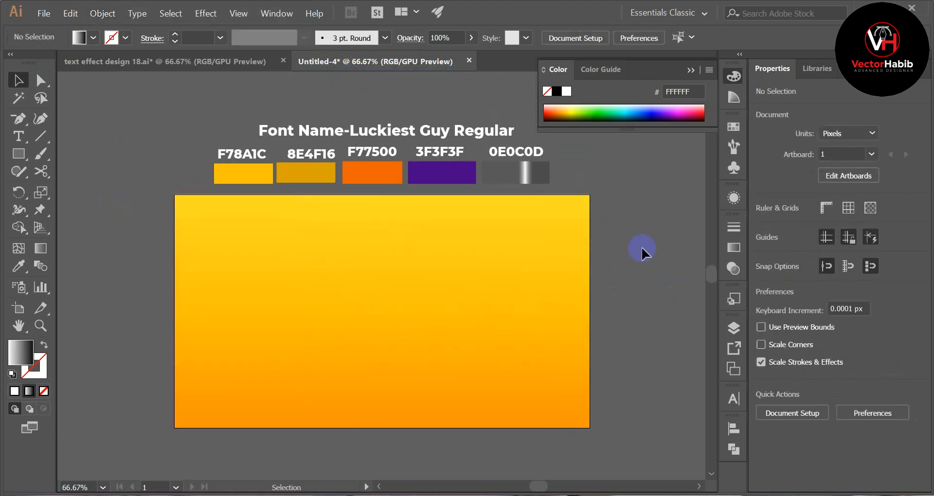
{"action": "left_click", "coordinate": [690, 71]}
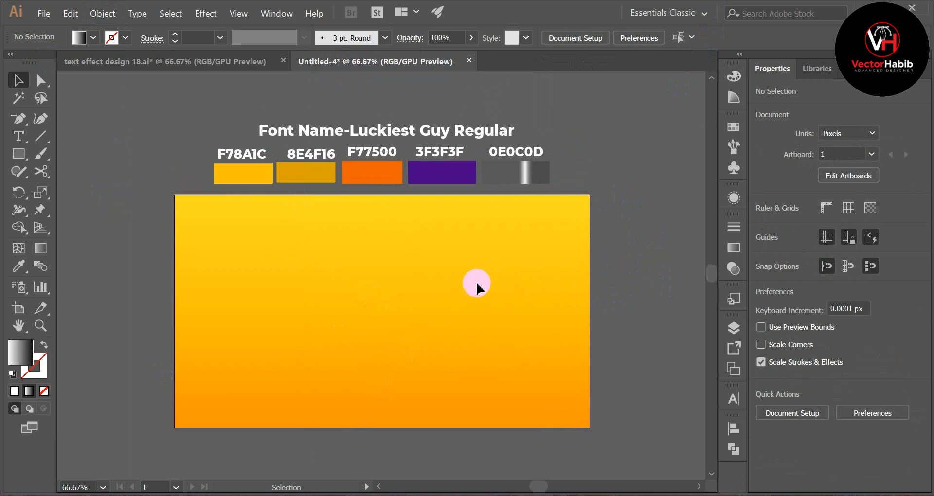
Add the point text HERO on the yellow background of the new document
{"action": "left_click", "coordinate": [211, 61]}
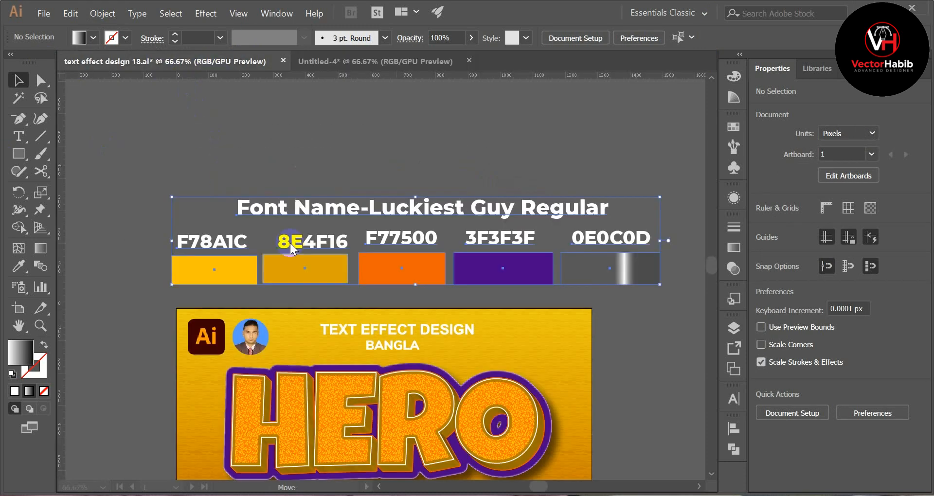
{"action": "left_click", "coordinate": [375, 61]}
{"action": "key", "text": "ctrl+shift+a"}
{"action": "left_click_drag", "start_coordinate": [25, 137], "coordinate": [88, 139]}
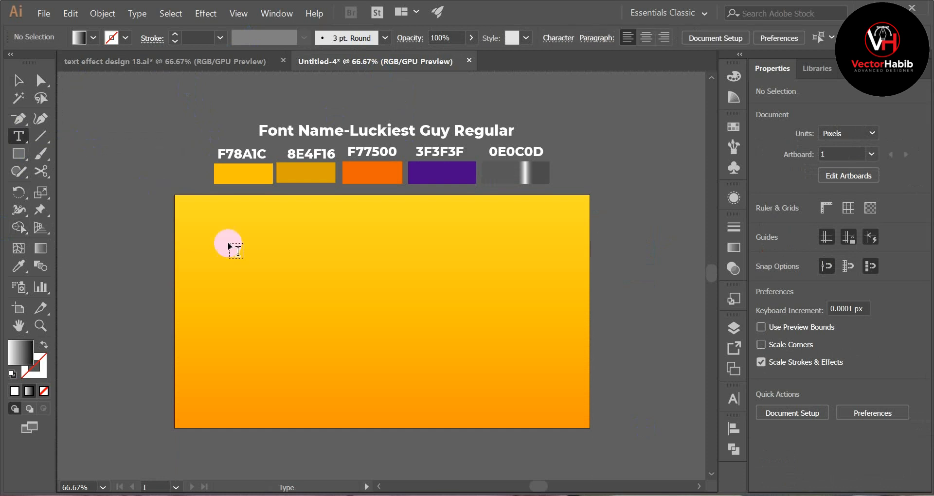
{"action": "left_click", "coordinate": [277, 296]}
{"action": "type", "text": "H"}
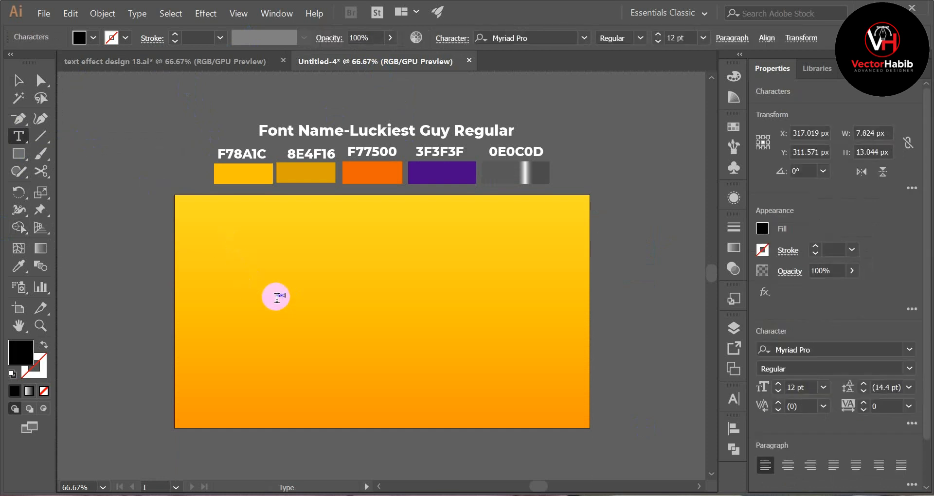
{"action": "type", "text": "ERO"}
{"action": "left_click", "coordinate": [19, 80]}
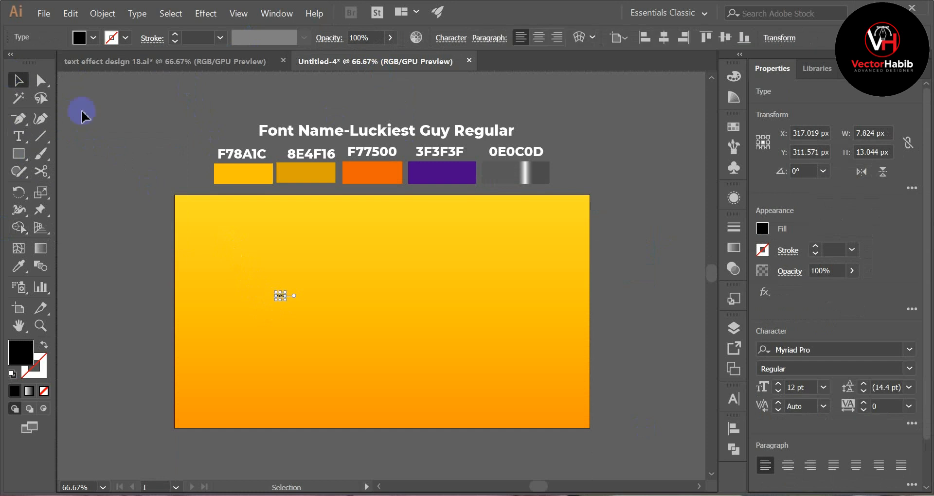
Enlarge the HERO text to about 647 px wide and move it toward the middle of the artboard
{"action": "left_click", "coordinate": [260, 253]}
{"action": "left_click_drag", "start_coordinate": [242, 272], "coordinate": [387, 251]}
{"action": "left_click_drag", "start_coordinate": [336, 314], "coordinate": [413, 313]}
Center the HERO text's paragraph alignment, and align it to the artboard's horizontal and vertical center
{"action": "left_click", "coordinate": [538, 37]}
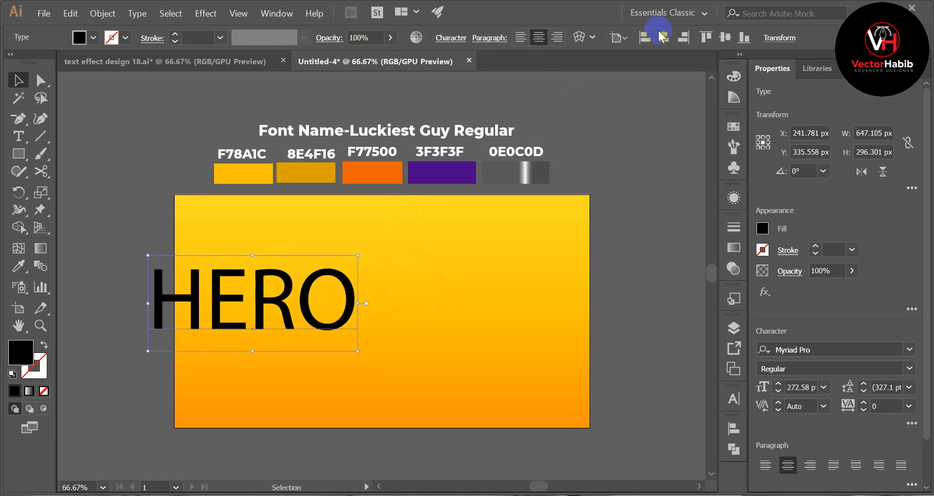
{"action": "left_click", "coordinate": [662, 37]}
{"action": "left_click", "coordinate": [725, 37]}
{"action": "left_click", "coordinate": [650, 252]}
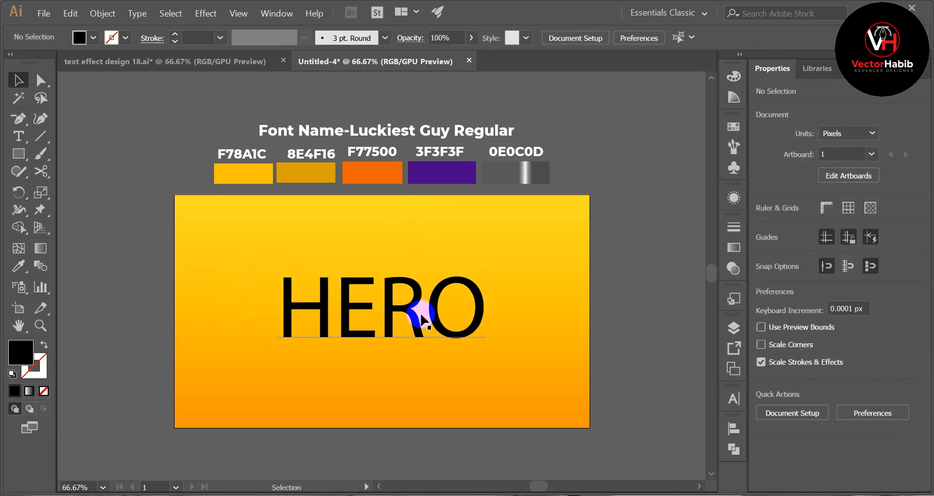
Scale the HERO text up proportionally from its center to 876 px wide
{"action": "left_click", "coordinate": [421, 321]}
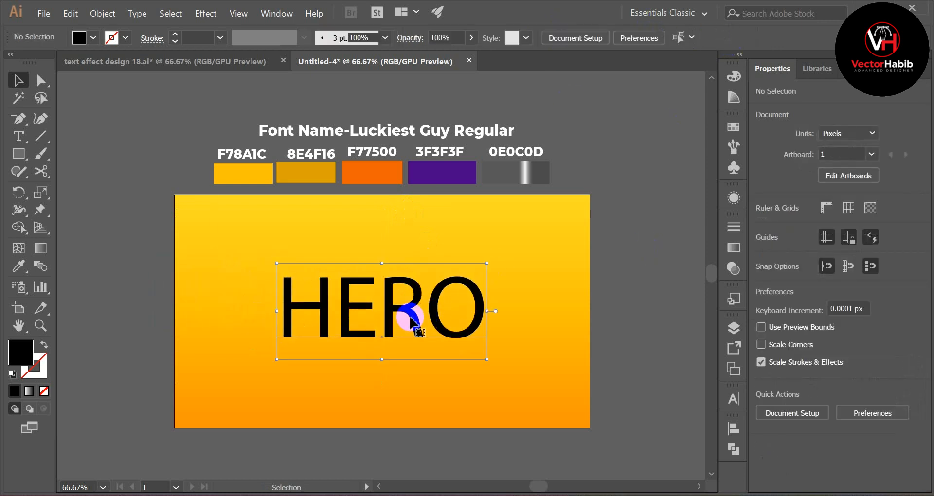
{"action": "left_click_drag", "start_coordinate": [487, 263], "coordinate": [525, 243]}
{"action": "left_click", "coordinate": [476, 235]}
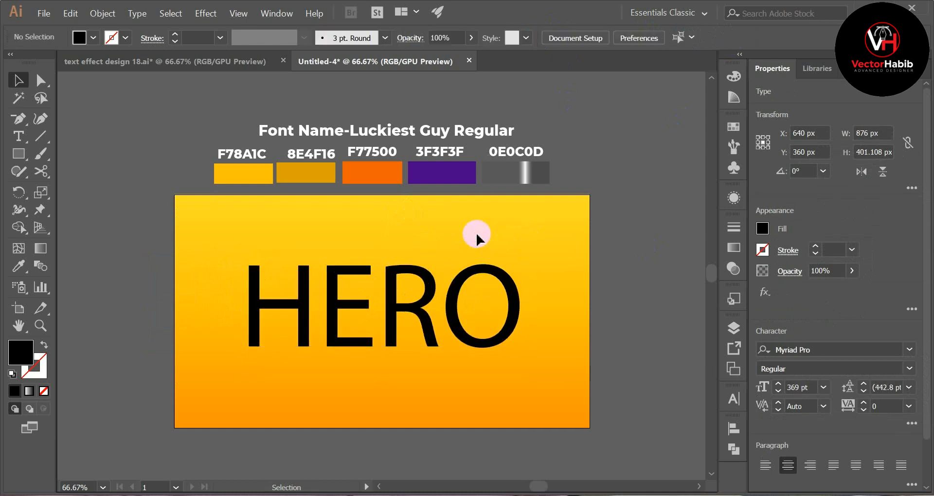
{"action": "left_click", "coordinate": [452, 301]}
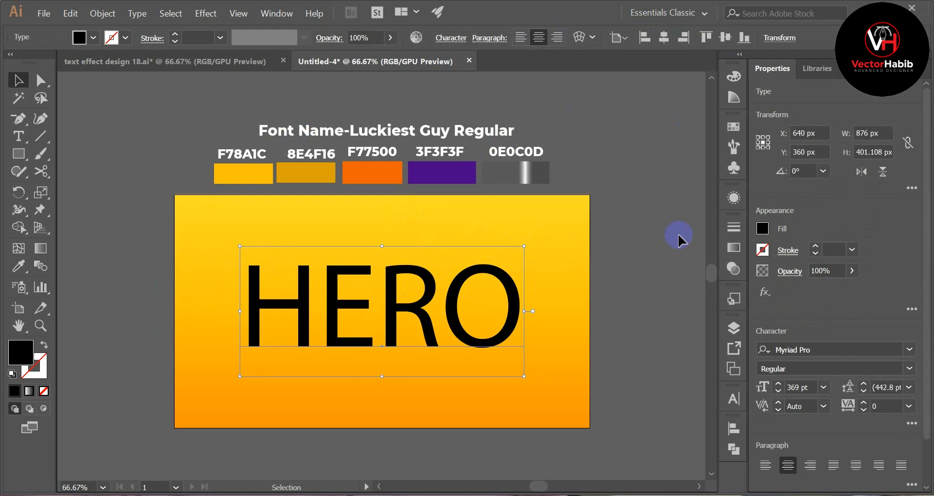
{"action": "left_click", "coordinate": [754, 350]}
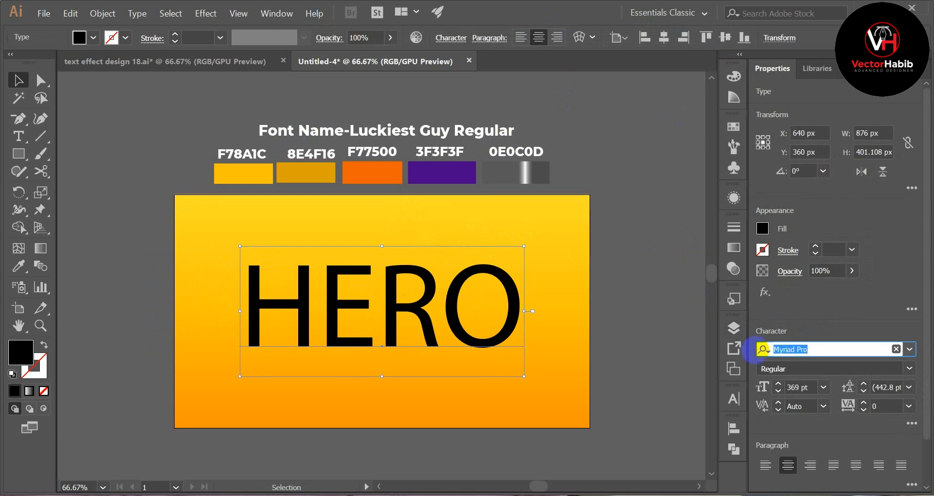
{"action": "key", "text": "BackSpace"}
{"action": "type", "text": "lu"}
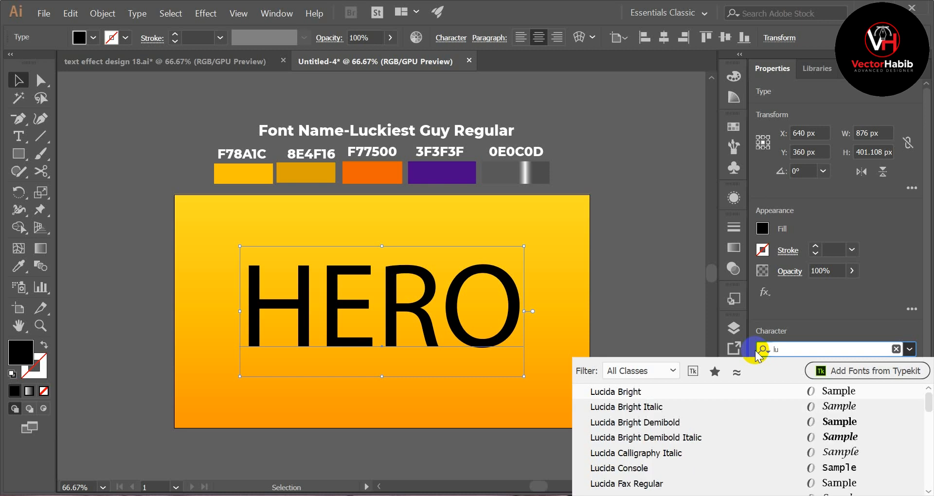
{"action": "type", "text": "ck"}
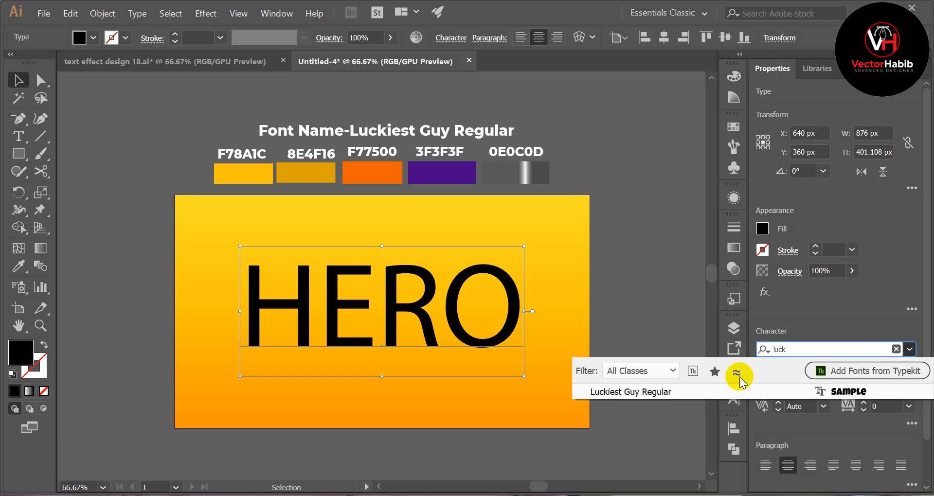
{"action": "left_click", "coordinate": [677, 395]}
{"action": "left_click", "coordinate": [651, 387]}
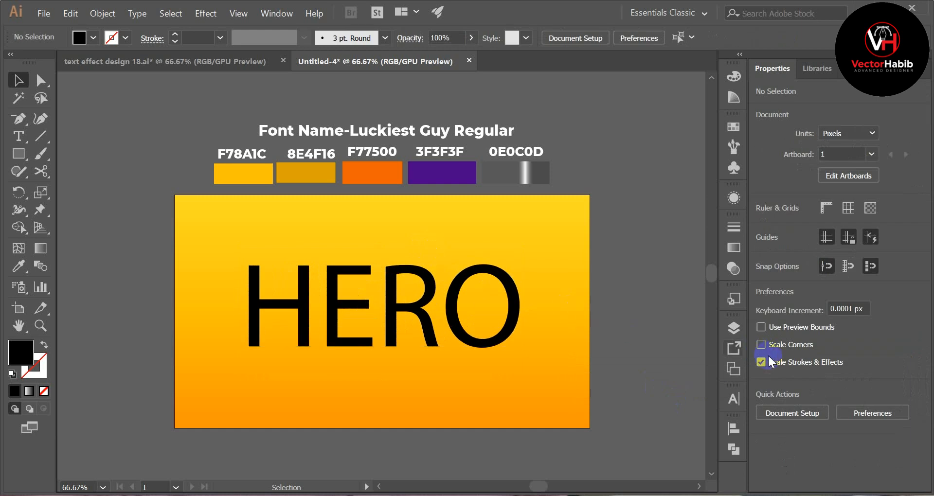
Set the HERO text's font to Luckiest Guy Regular
{"action": "left_click", "coordinate": [482, 346]}
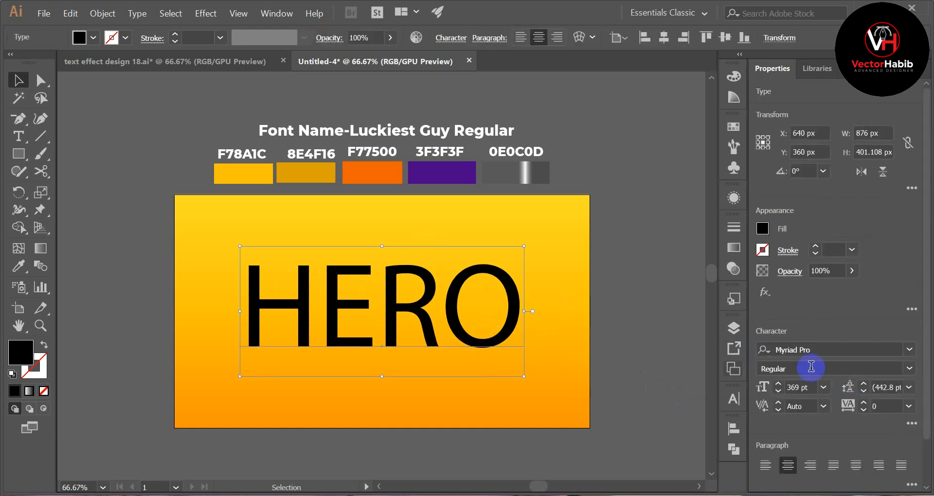
{"action": "left_click", "coordinate": [817, 349]}
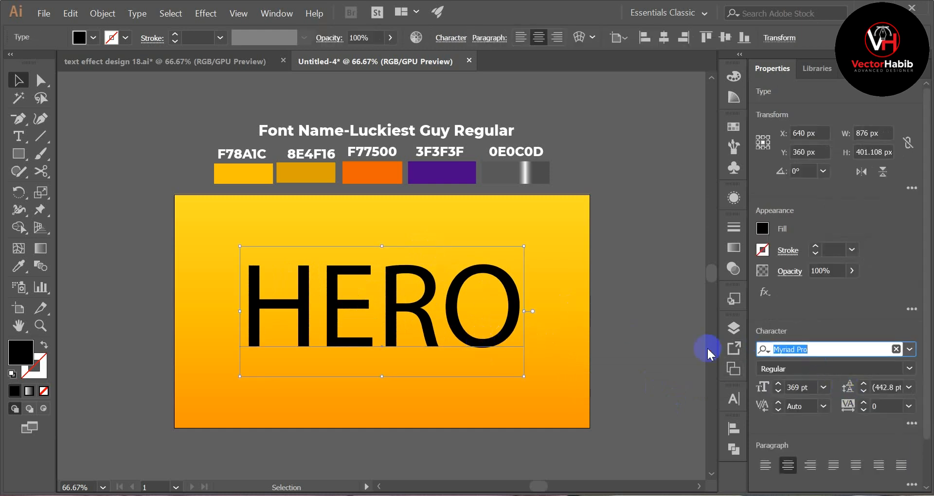
{"action": "type", "text": "luck"}
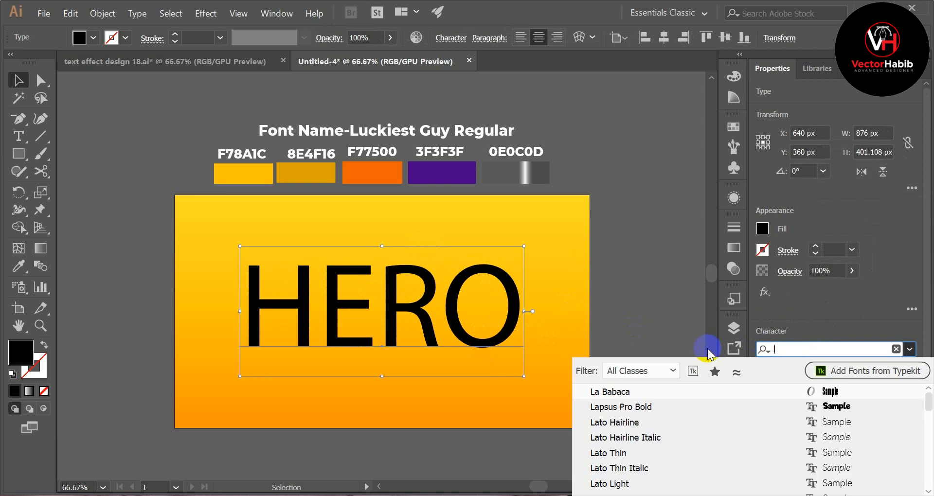
{"action": "left_click", "coordinate": [673, 396]}
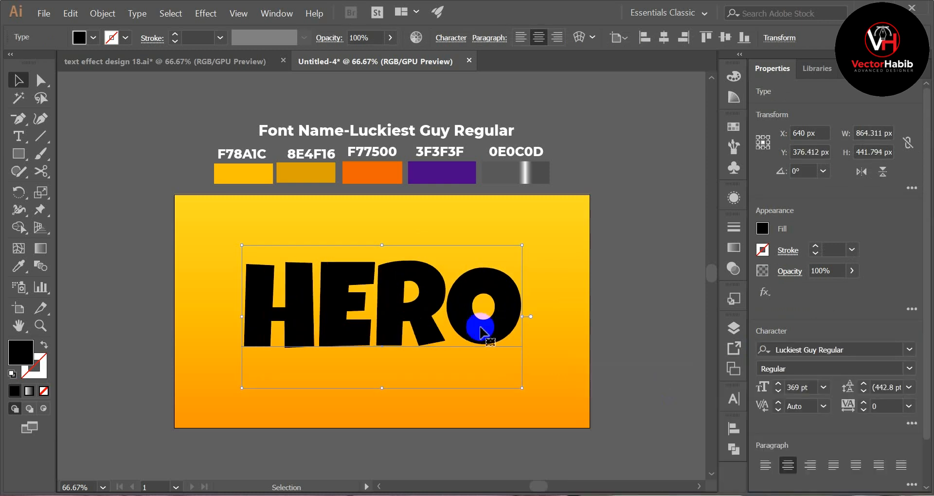
Set the HERO text's character tracking to 30
{"action": "left_click", "coordinate": [884, 407]}
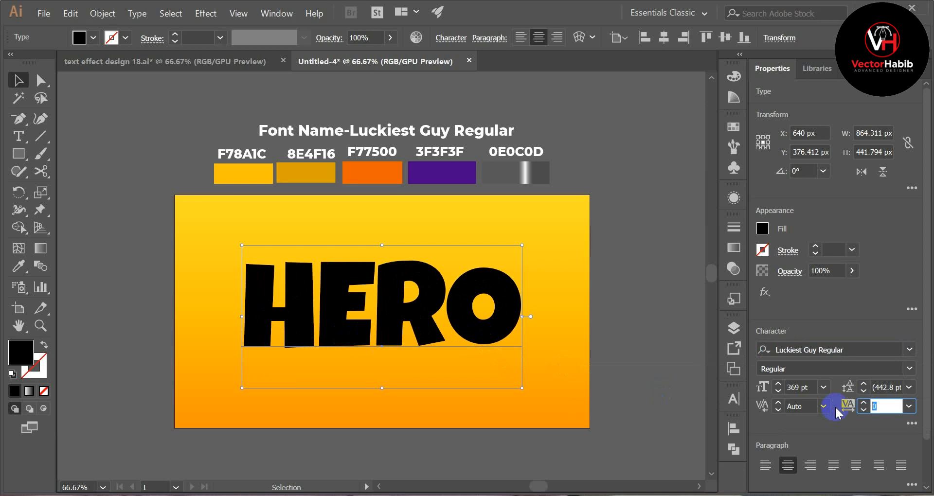
{"action": "type", "text": "30"}
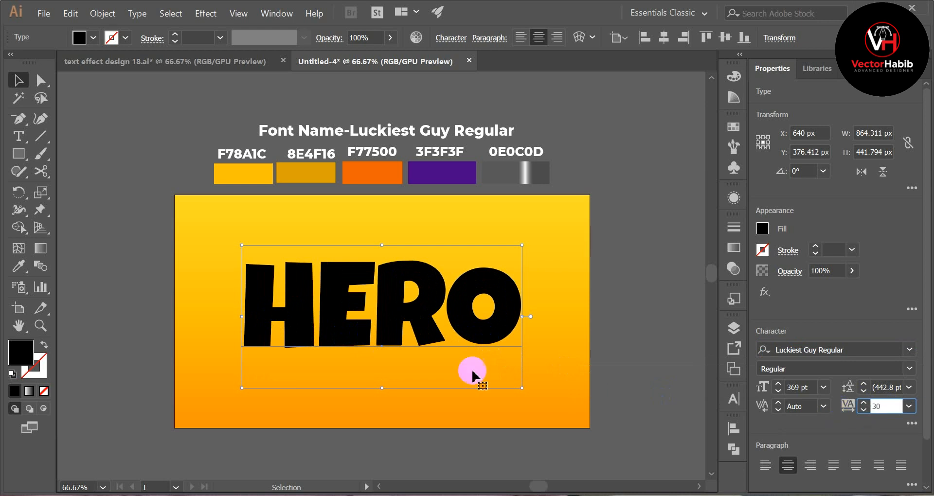
{"action": "left_click", "coordinate": [443, 398]}
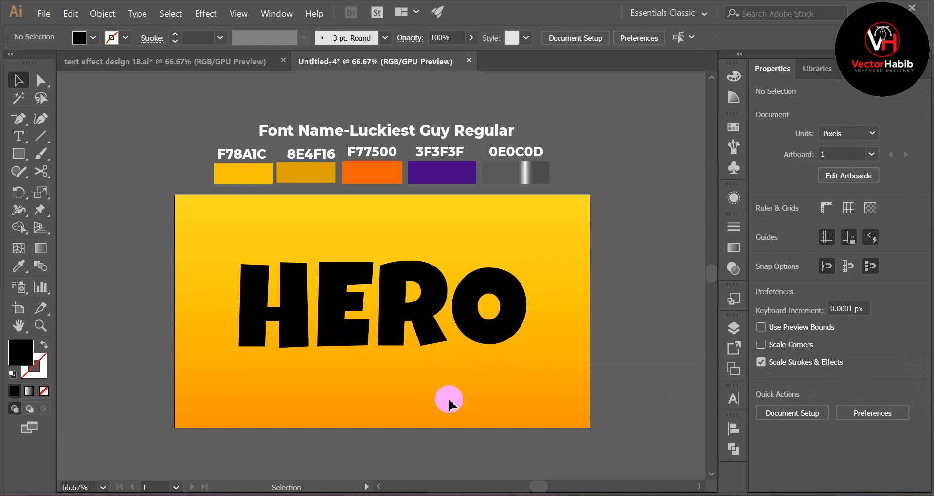
{"action": "left_click", "coordinate": [397, 302]}
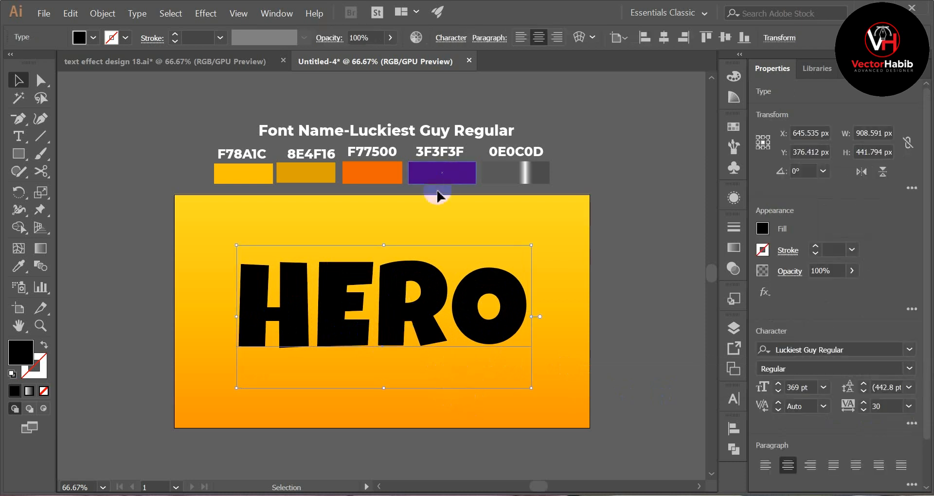
{"action": "left_click", "coordinate": [545, 268]}
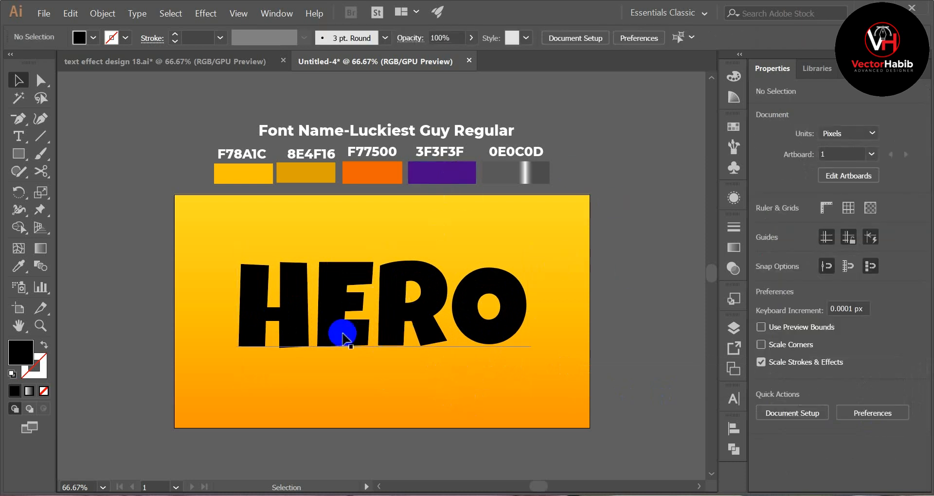
Remove the black fill from the HERO text by setting its fill to None
{"action": "left_click", "coordinate": [403, 323]}
{"action": "left_click", "coordinate": [93, 39]}
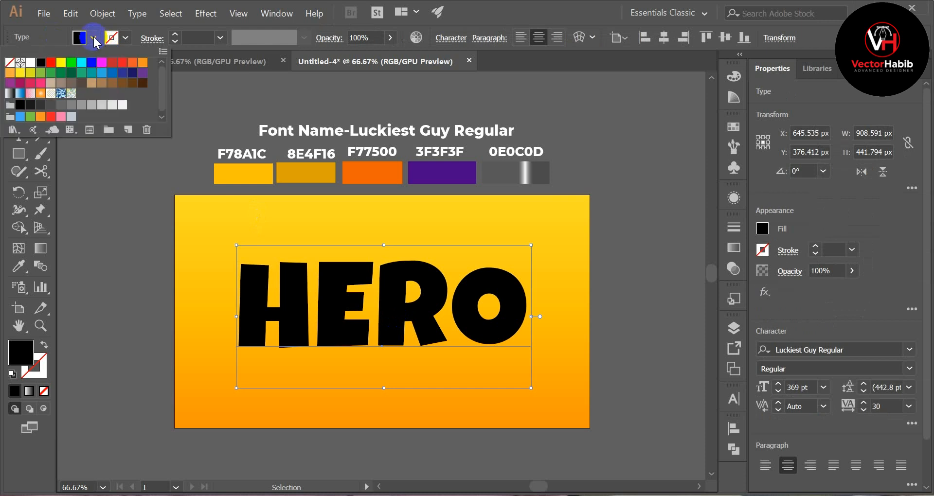
{"action": "left_click", "coordinate": [9, 63]}
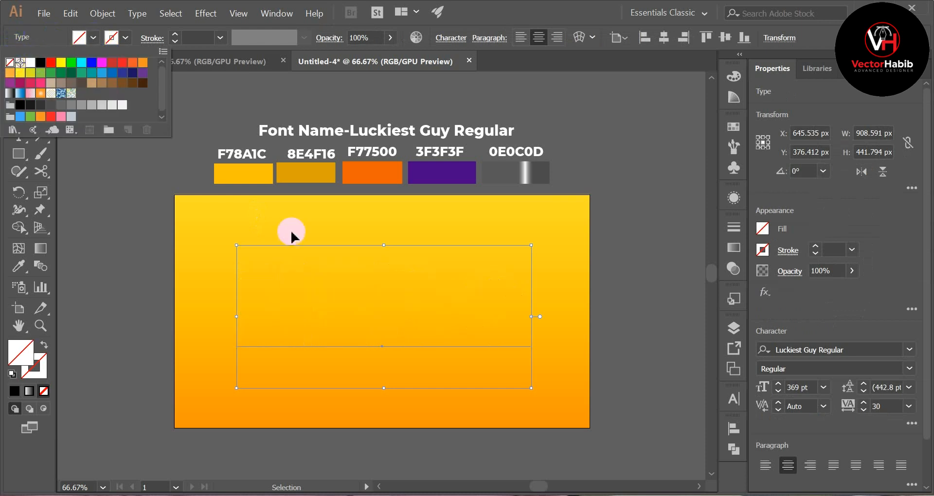
Add a new appearance fill to the HERO text and sample its color from the yellow swatch labeled F78A1C
{"action": "left_click", "coordinate": [733, 198]}
{"action": "left_click", "coordinate": [733, 198]}
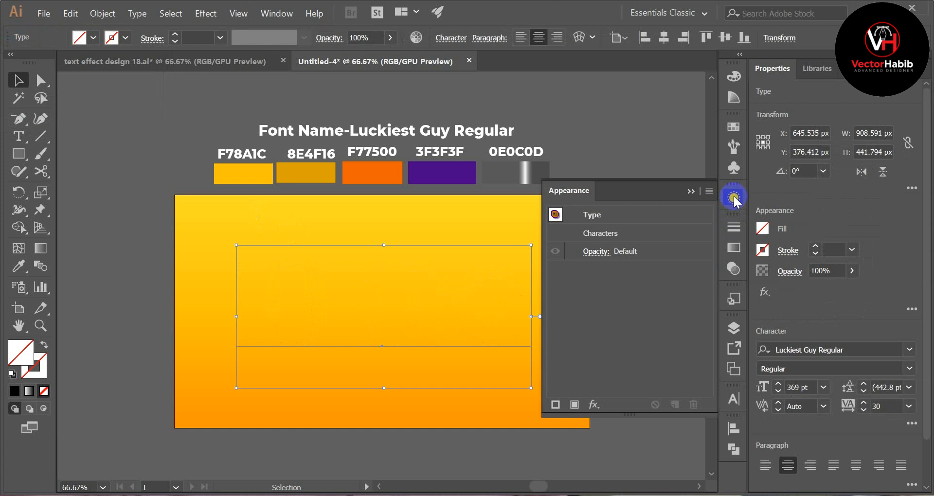
{"action": "left_click", "coordinate": [575, 404]}
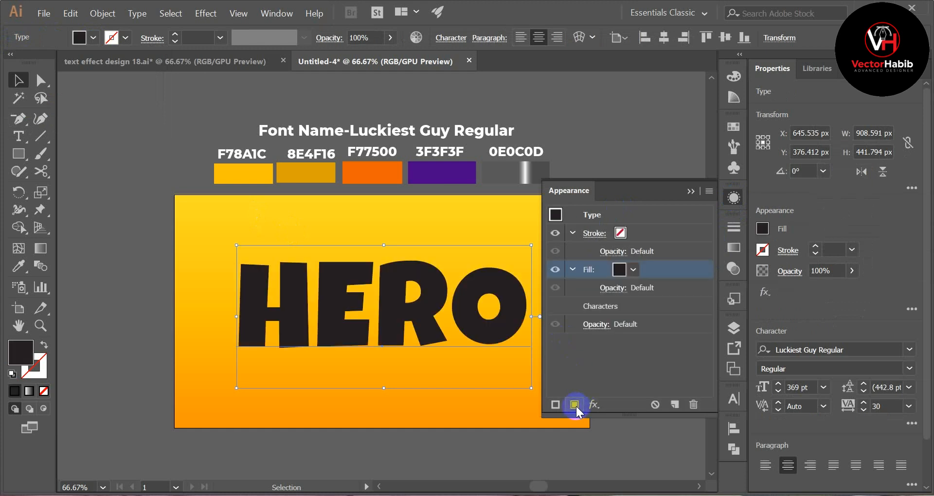
{"action": "left_click", "coordinate": [19, 266]}
{"action": "left_click", "coordinate": [238, 178]}
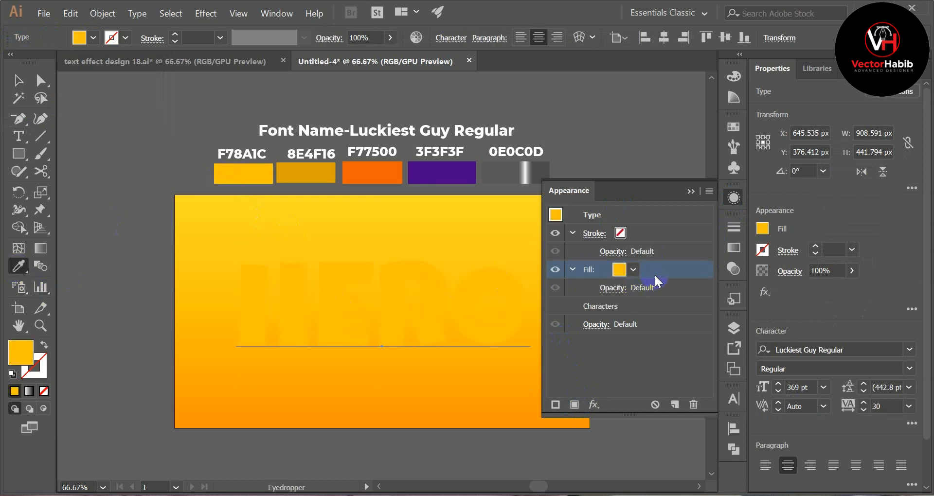
Duplicate the yellow appearance fill twice and color the lowest copy with the dark yellow swatch labeled 8E4F16
{"action": "left_click", "coordinate": [674, 403]}
{"action": "left_click", "coordinate": [643, 307]}
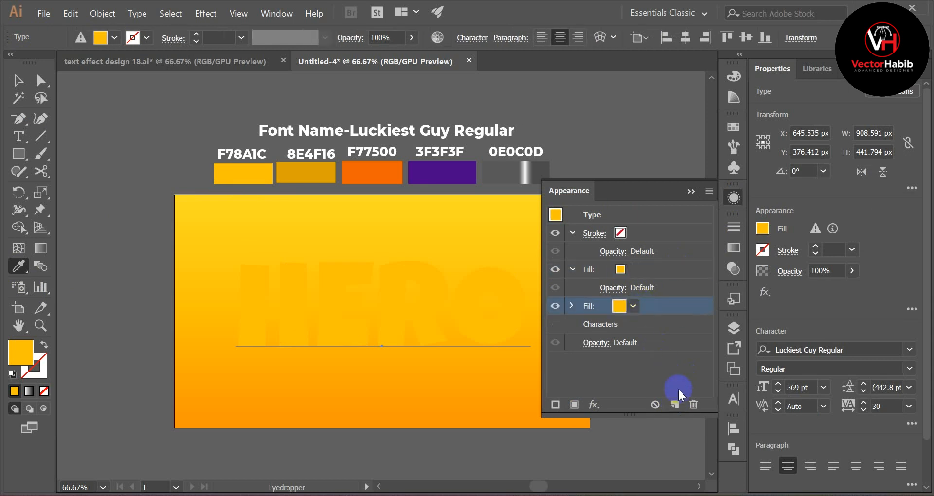
{"action": "left_click", "coordinate": [676, 404]}
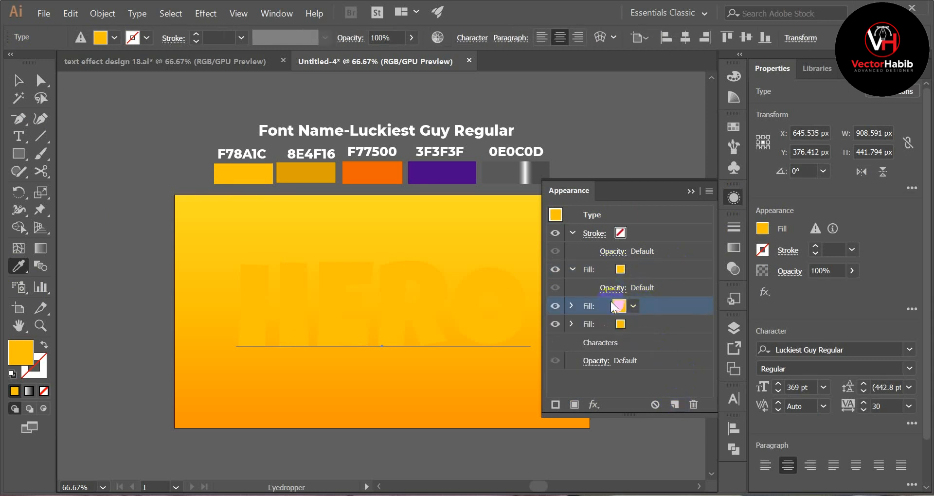
{"action": "left_click", "coordinate": [636, 321]}
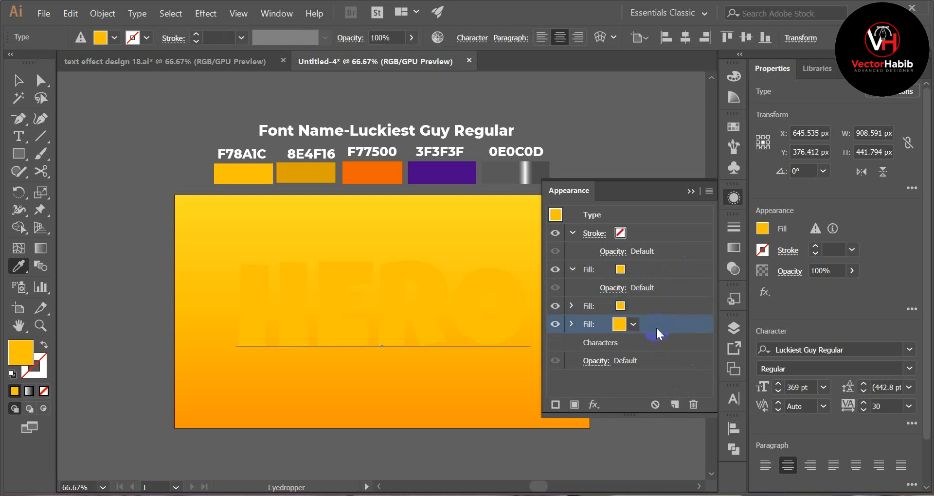
{"action": "left_click", "coordinate": [313, 178]}
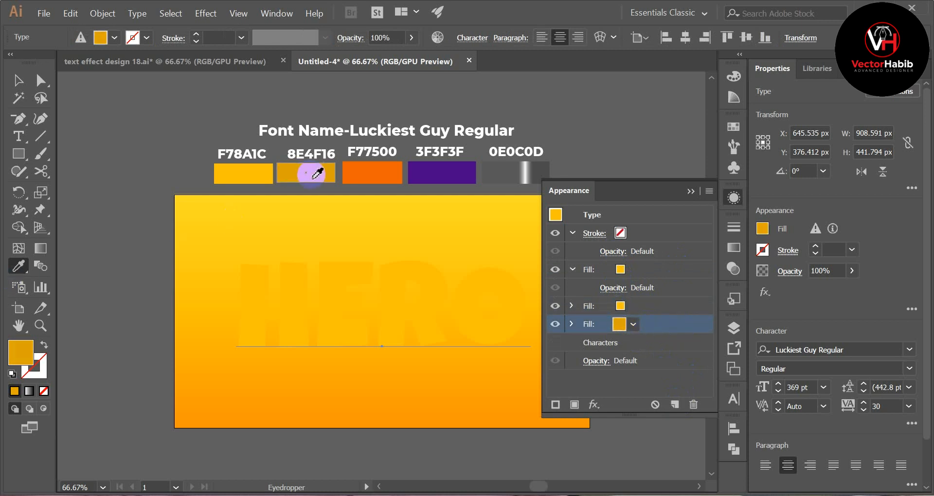
Apply an Offset Path effect to the lowest dark yellow fill, with round joins and an offset wider than the default 10 px
{"action": "left_click", "coordinate": [597, 407]}
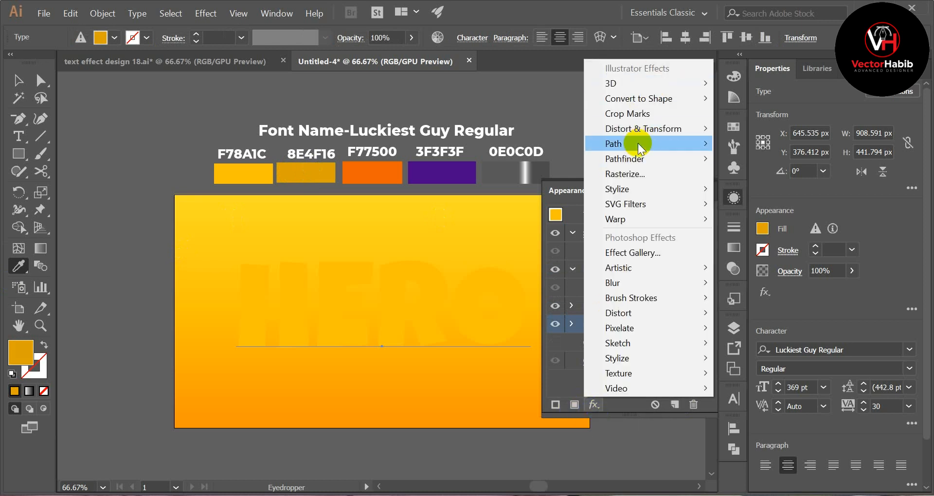
{"action": "mouse_move", "coordinate": [639, 143]}
{"action": "left_click", "coordinate": [744, 143]}
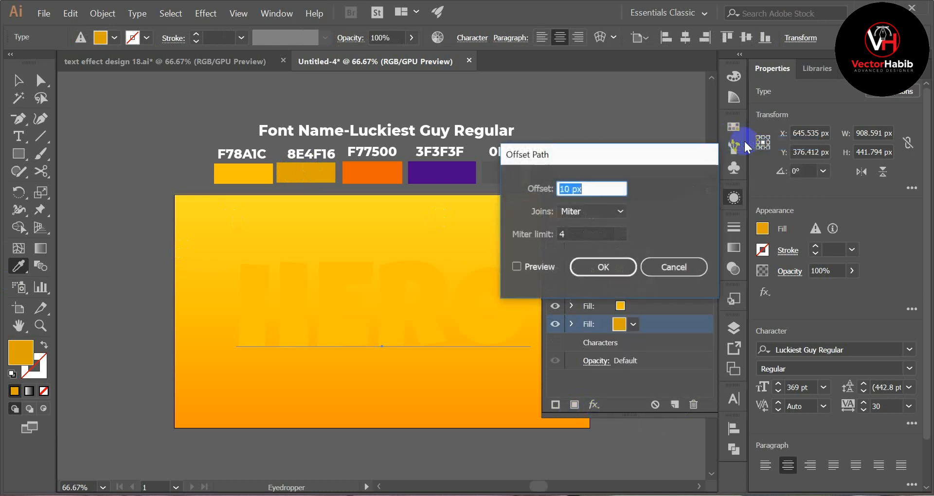
{"action": "left_click", "coordinate": [517, 267]}
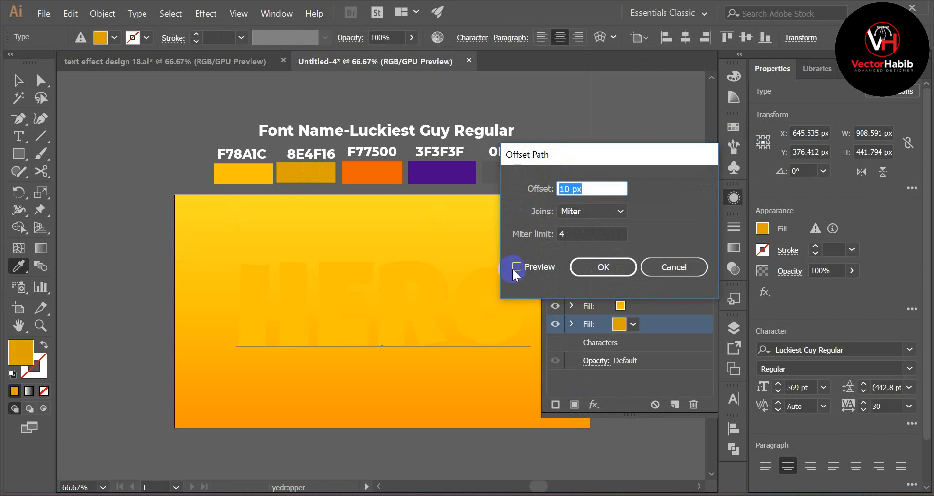
{"action": "left_click", "coordinate": [591, 210]}
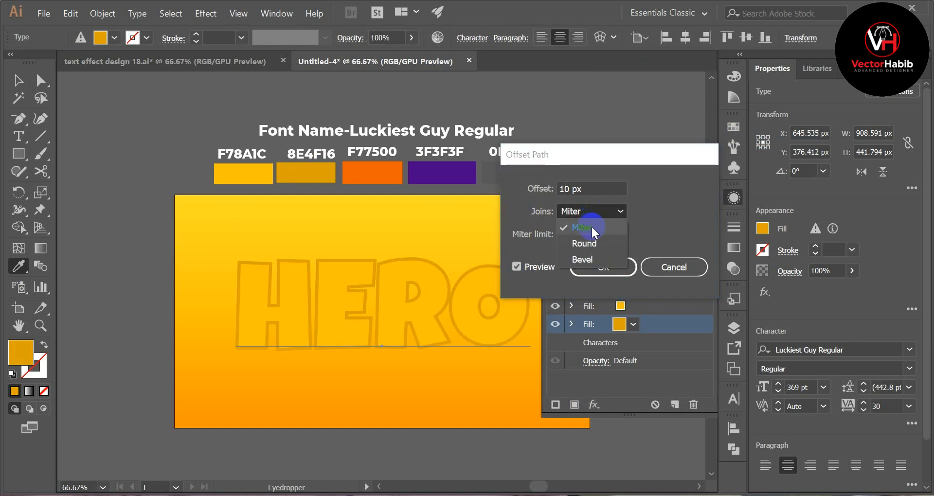
{"action": "left_click", "coordinate": [593, 241]}
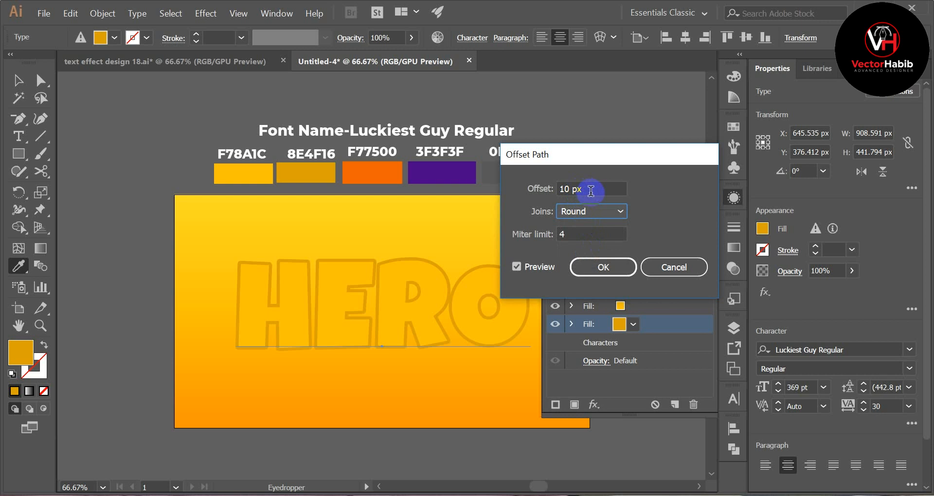
{"action": "scroll", "coordinate": [588, 189], "scroll_direction": "up", "scroll_amount": 4}
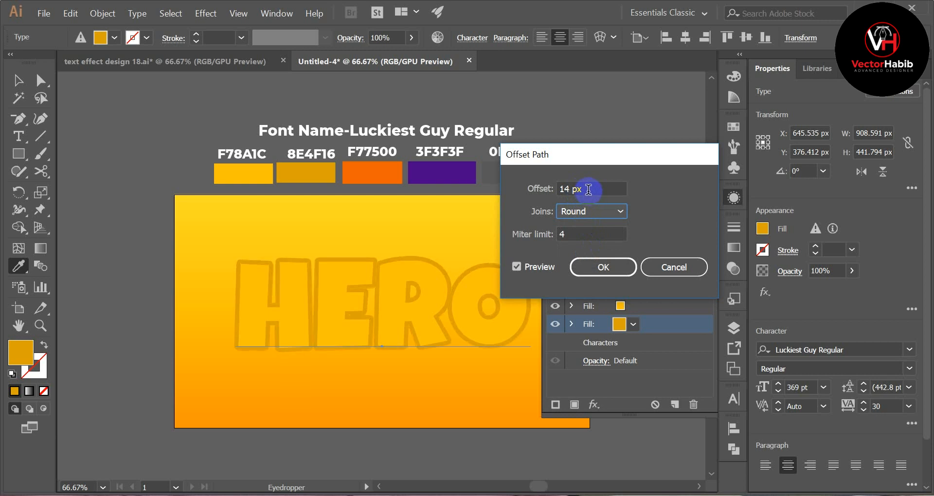
{"action": "scroll", "coordinate": [588, 189], "scroll_direction": "up", "scroll_amount": 2}
{"action": "left_click", "coordinate": [602, 267]}
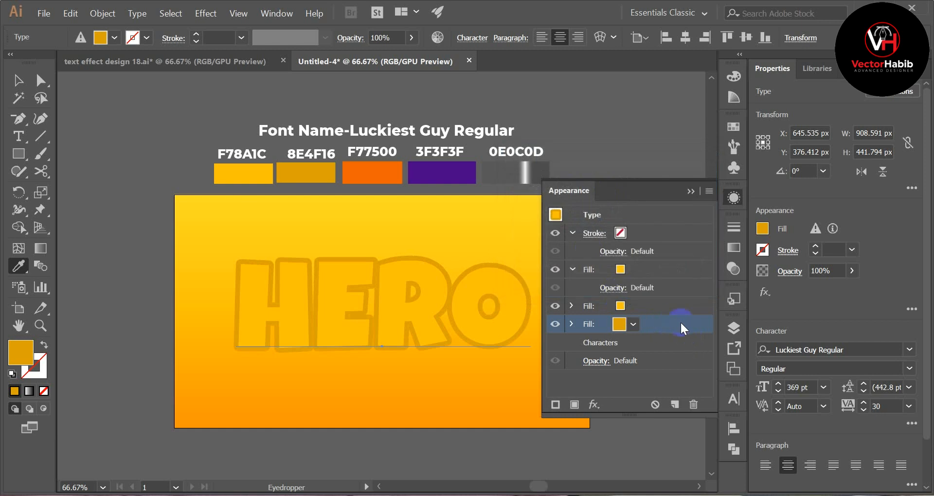
Duplicate the offset dark yellow fill and set the lower copy's color to brown A07200
{"action": "left_click", "coordinate": [675, 408]}
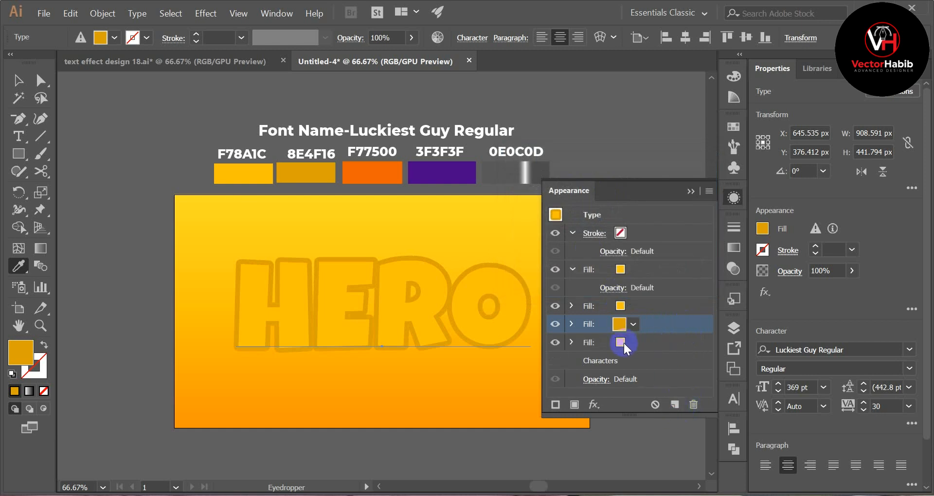
{"action": "left_click", "coordinate": [672, 343]}
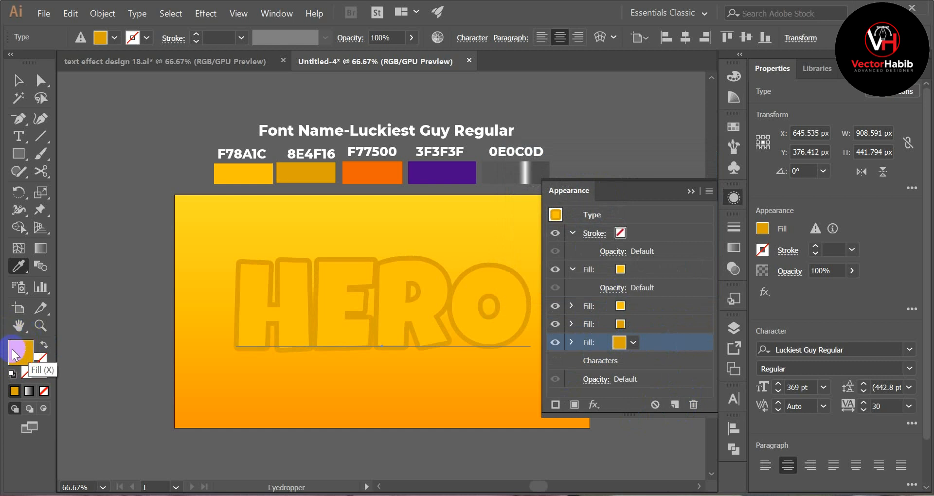
{"action": "left_click", "coordinate": [17, 353]}
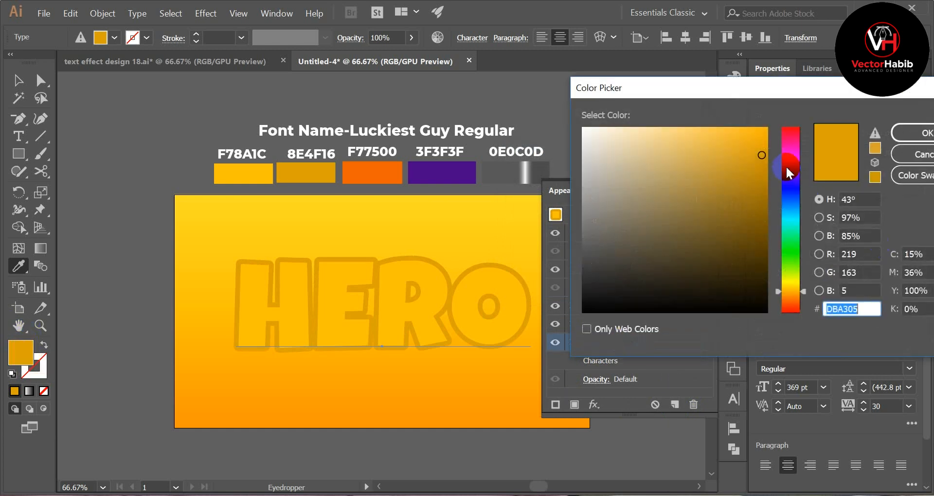
{"action": "mouse_move", "coordinate": [761, 153]}
{"action": "left_mouse_down"}
{"action": "mouse_move", "coordinate": [757, 187]}
{"action": "mouse_move", "coordinate": [767, 195]}
{"action": "left_mouse_up"}
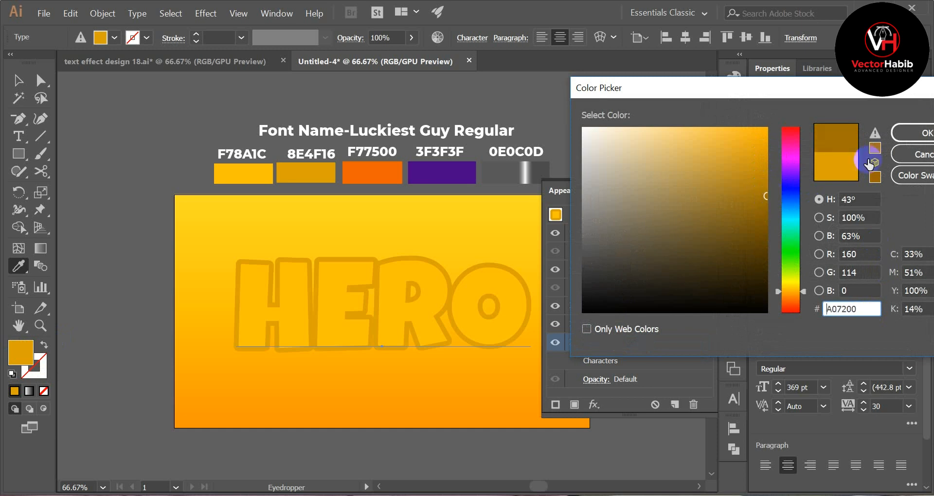
{"action": "left_click", "coordinate": [924, 135]}
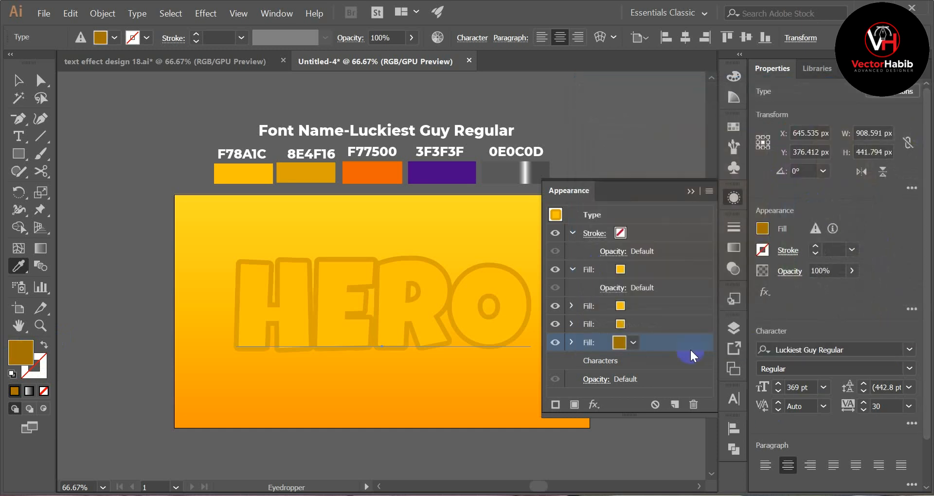
Start a Transform effect on the lowest brown fill with a 3 px horizontal and 0.3 px vertical move, with preview enabled
{"action": "left_click", "coordinate": [592, 405]}
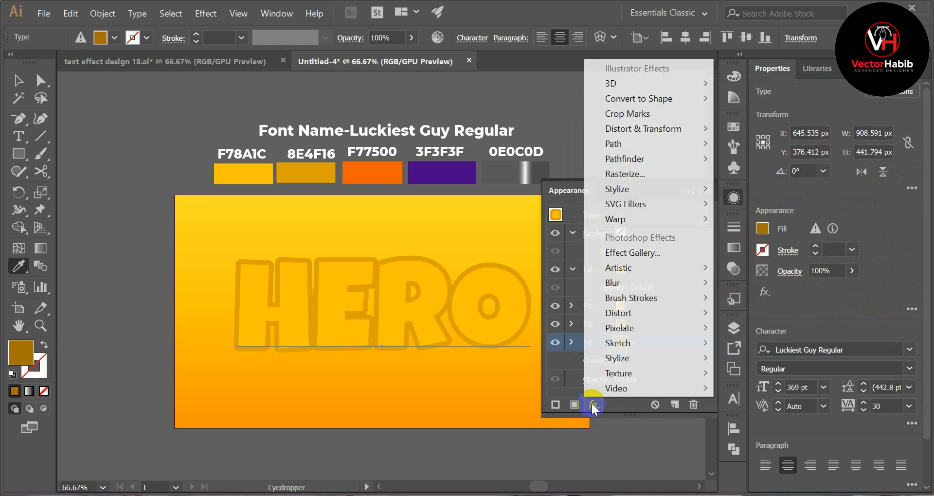
{"action": "mouse_move", "coordinate": [629, 129]}
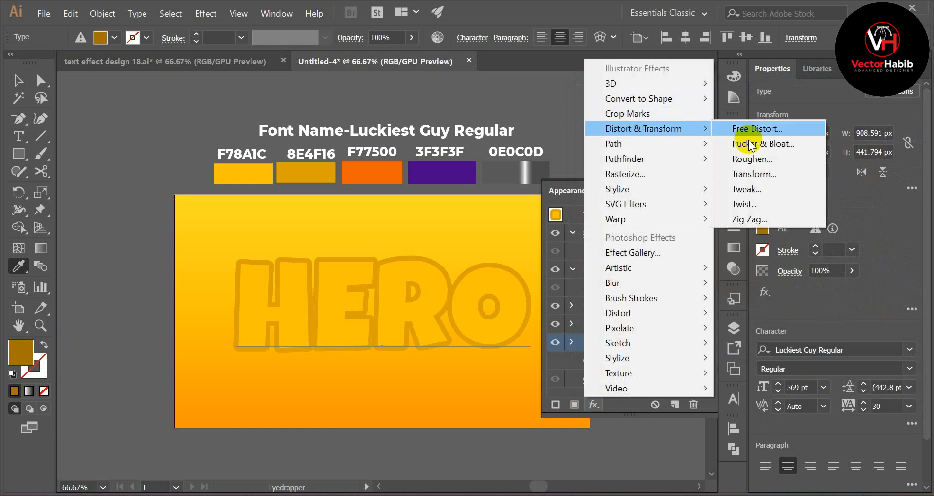
{"action": "left_click", "coordinate": [758, 173]}
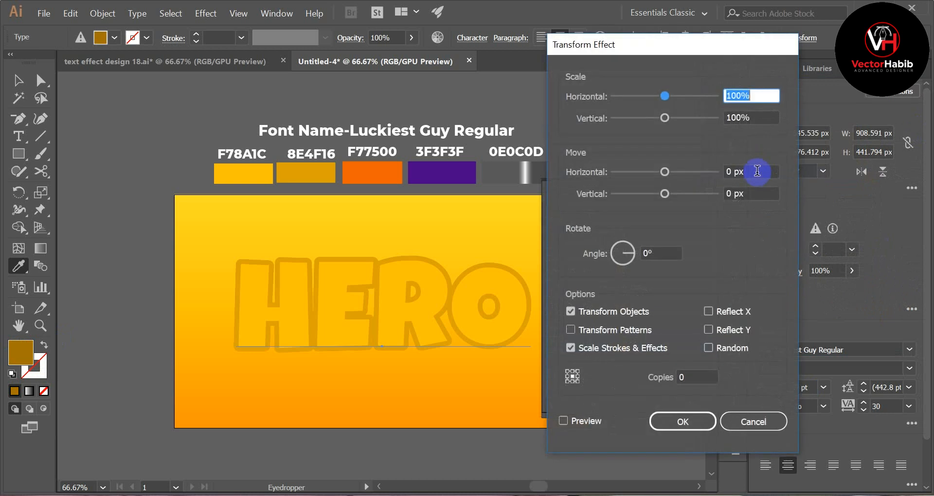
{"action": "left_click", "coordinate": [759, 171]}
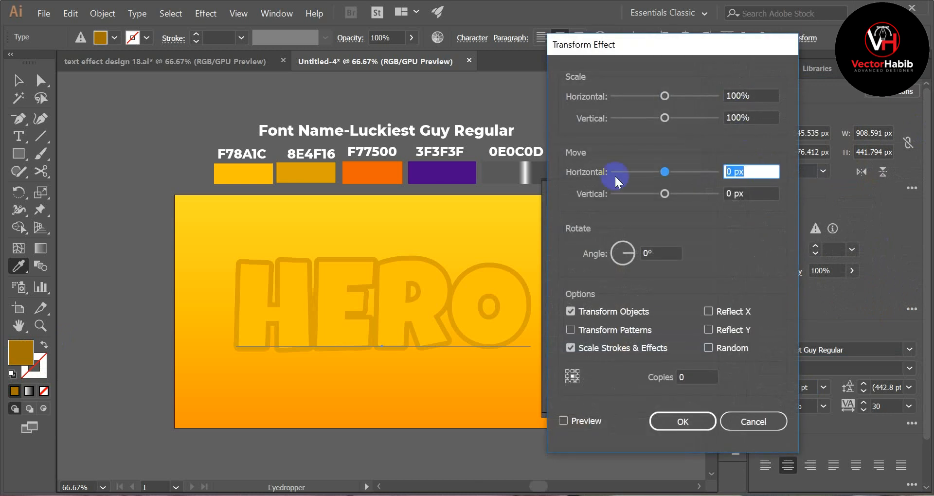
{"action": "type", "text": "0,3"}
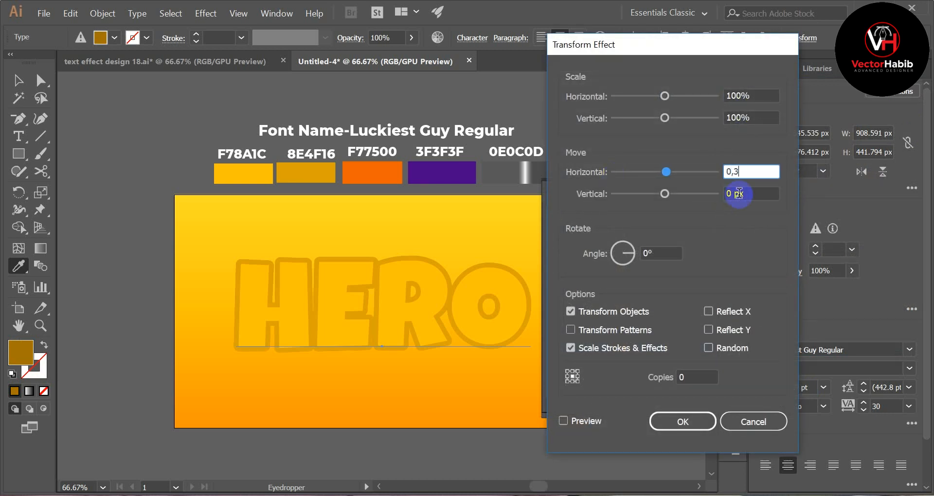
{"action": "key", "text": "Tab"}
{"action": "type", "text": "0"}
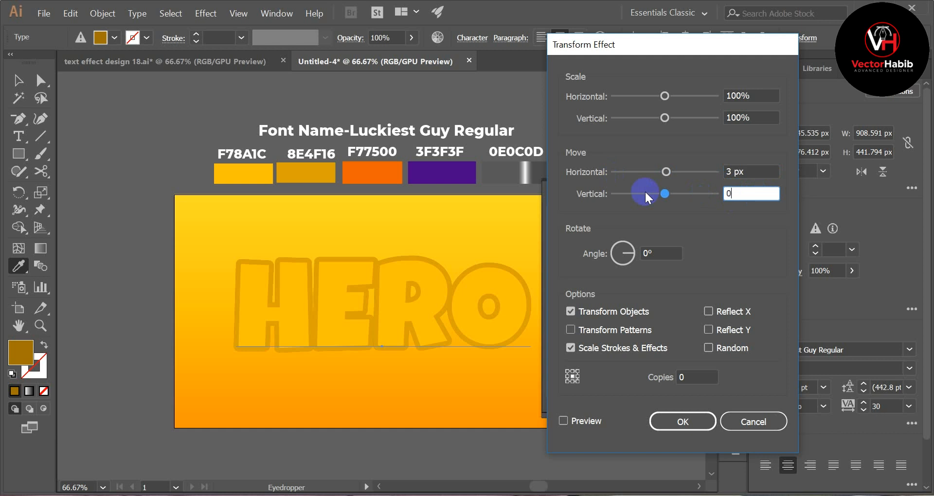
{"action": "type", "text": ".3"}
{"action": "left_click", "coordinate": [563, 421]}
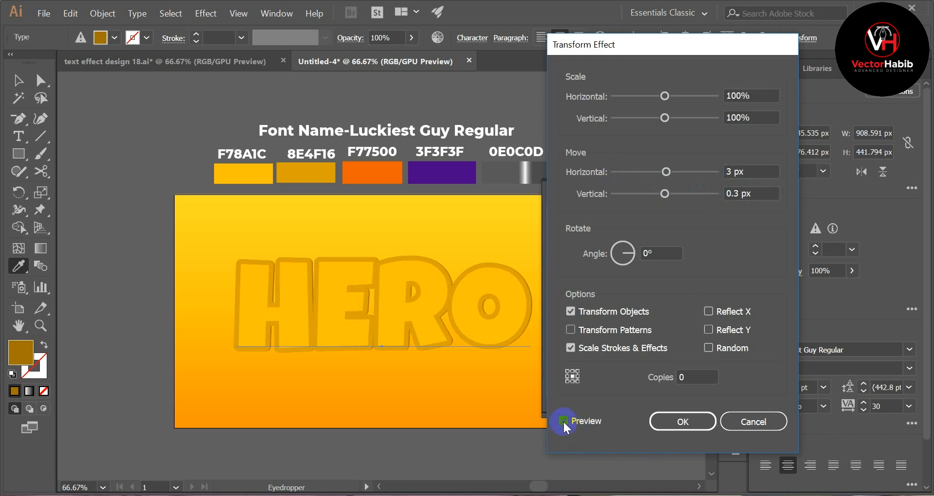
Try different copy counts for the Transform effect, raising them to 13 and reducing them to 8
{"action": "left_click", "coordinate": [690, 376]}
{"action": "key", "text": "Up"}
{"action": "key", "text": "Up"}
{"action": "key", "text": "Up"}
{"action": "key", "text": "Up"}
{"action": "key", "text": "Up"}
{"action": "key", "text": "Up"}
{"action": "key", "text": "Up"}
{"action": "key", "text": "Up"}
{"action": "key", "text": "Up"}
{"action": "key", "text": "Up"}
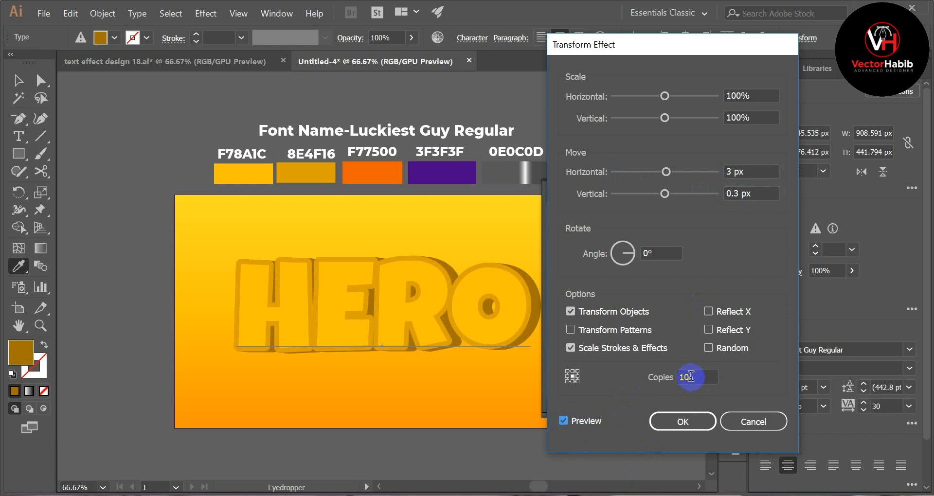
{"action": "key", "text": "Up"}
{"action": "key", "text": "Up"}
{"action": "key", "text": "Up"}
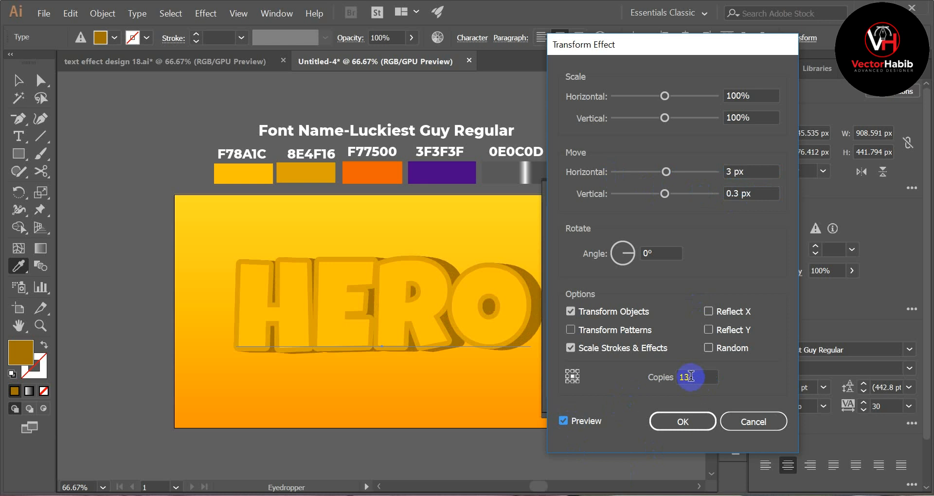
{"action": "key", "text": "Down"}
{"action": "key", "text": "Down"}
{"action": "key", "text": "Down"}
{"action": "key", "text": "Down"}
{"action": "key", "text": "Down"}
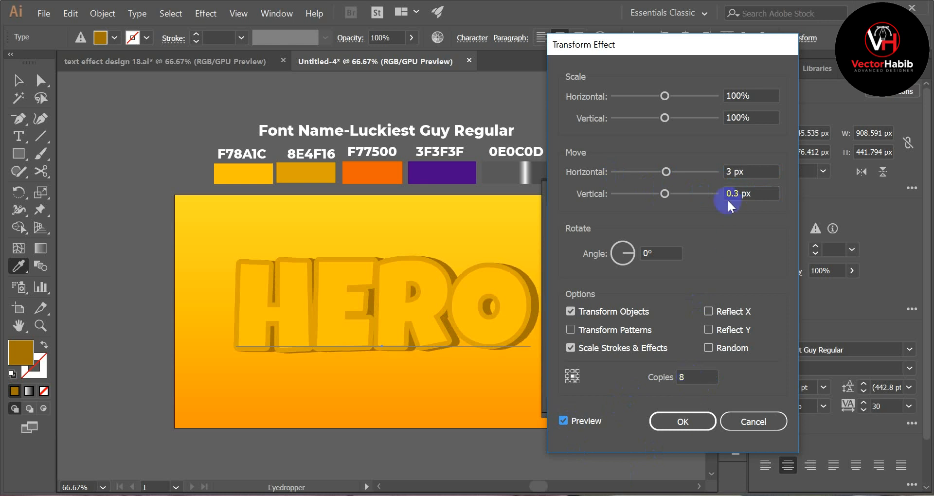
Set the Transform effect's horizontal move to 0.3 px
{"action": "left_click", "coordinate": [683, 170]}
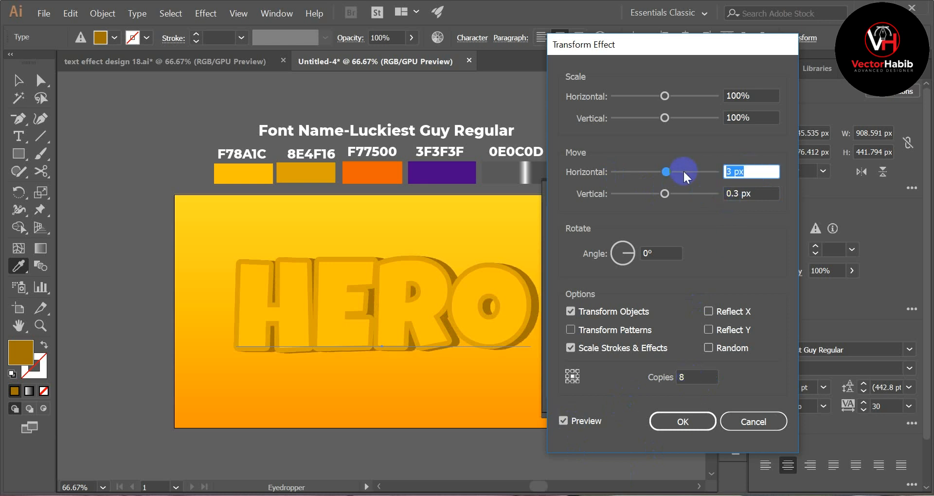
{"action": "type", "text": "0."}
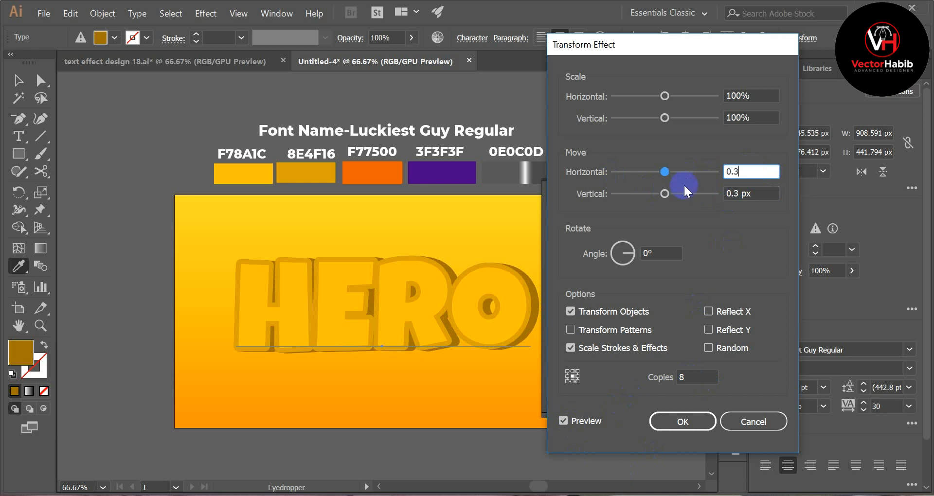
{"action": "type", "text": "3"}
{"action": "left_click", "coordinate": [564, 421]}
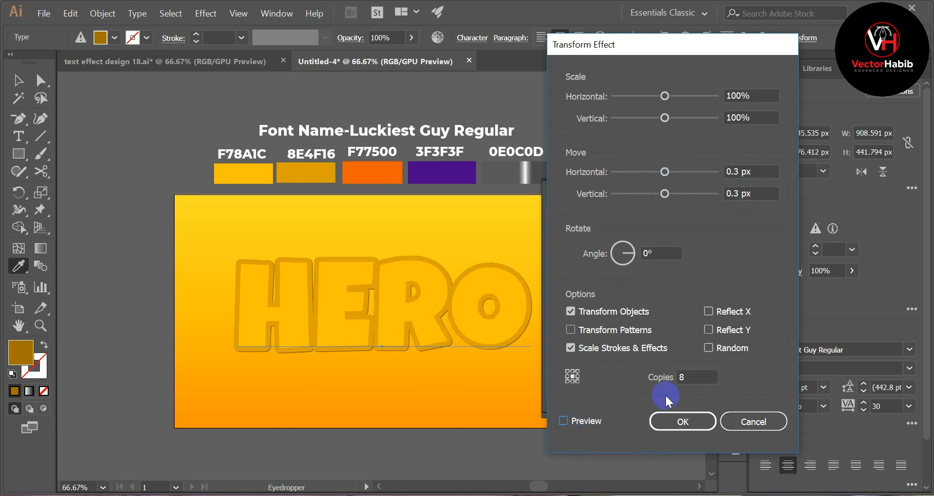
Set the Transform effect's copies to 70 with the preview on, and apply the effect to the brown fill
{"action": "type", "text": "15"}
{"action": "scroll", "coordinate": [697, 379], "scroll_direction": "up", "scroll_amount": 20}
{"action": "scroll", "coordinate": [697, 378], "scroll_direction": "up", "scroll_amount": 5}
{"action": "left_click", "coordinate": [563, 421]}
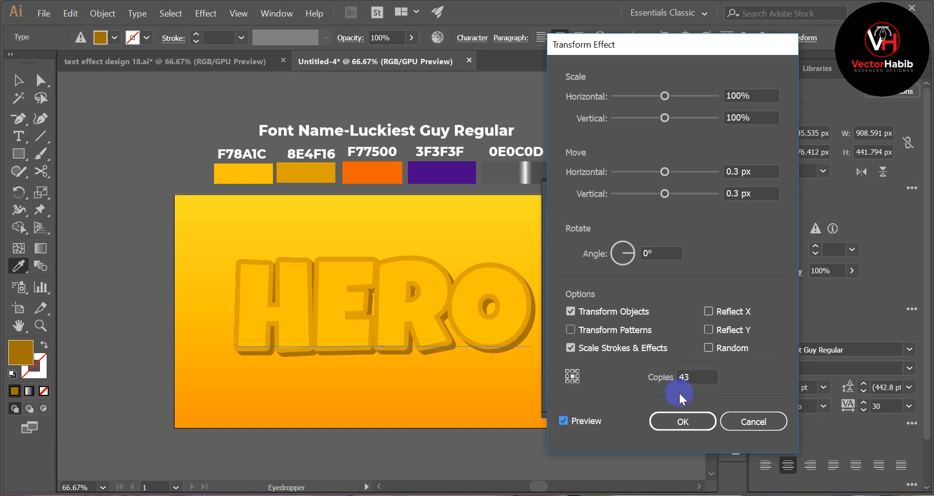
{"action": "scroll", "coordinate": [696, 377], "scroll_direction": "up", "scroll_amount": 20}
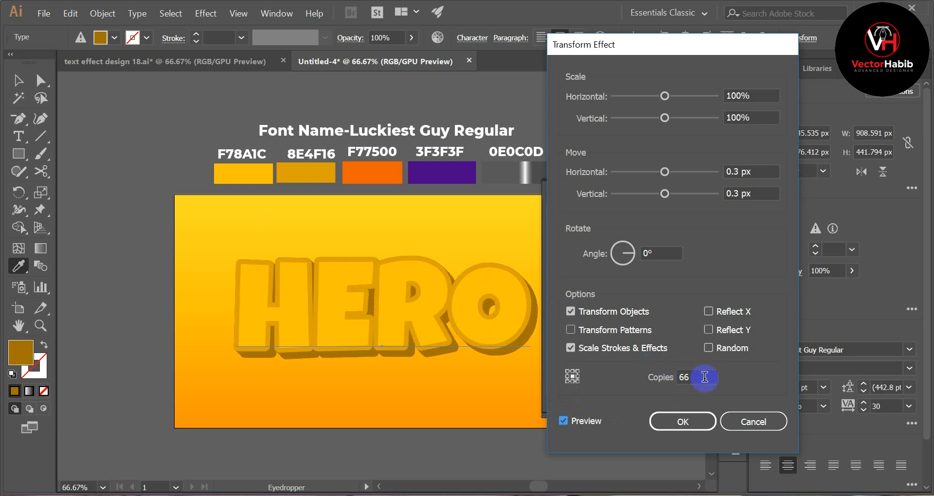
{"action": "key", "text": "Up"}
{"action": "key", "text": "Up"}
{"action": "key", "text": "Up"}
{"action": "key", "text": "Up"}
{"action": "key", "text": "Up"}
{"action": "key", "text": "Up"}
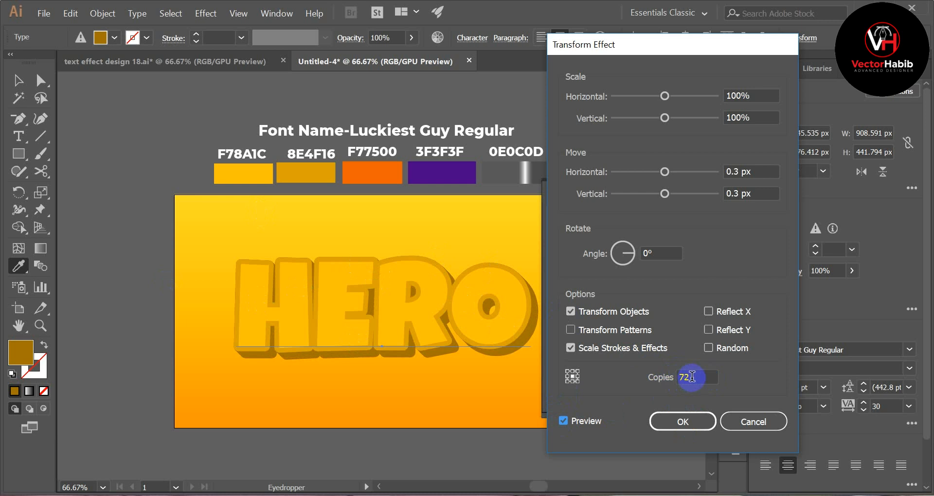
{"action": "key", "text": "Down"}
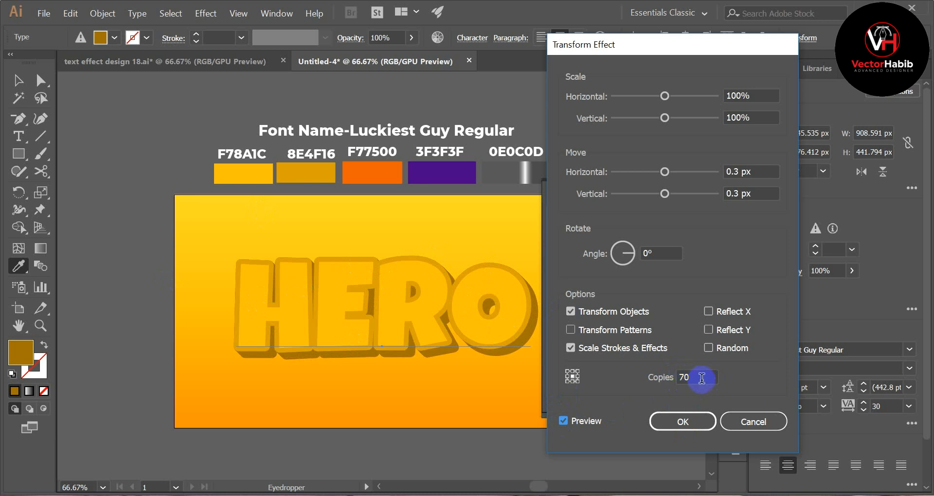
{"action": "left_click", "coordinate": [679, 423]}
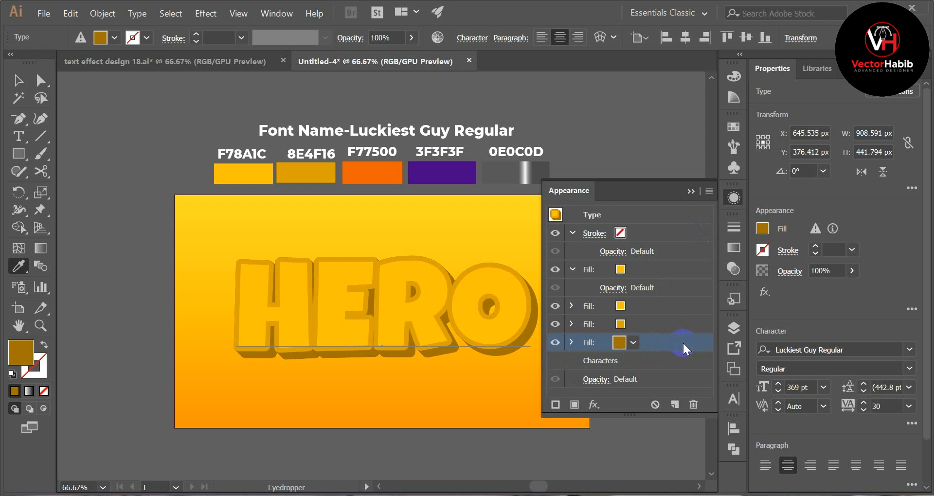
Duplicate the brown extruded fill and sample the orange swatch labeled F77500 for the lowest copy
{"action": "left_click", "coordinate": [674, 404]}
{"action": "left_click", "coordinate": [641, 297]}
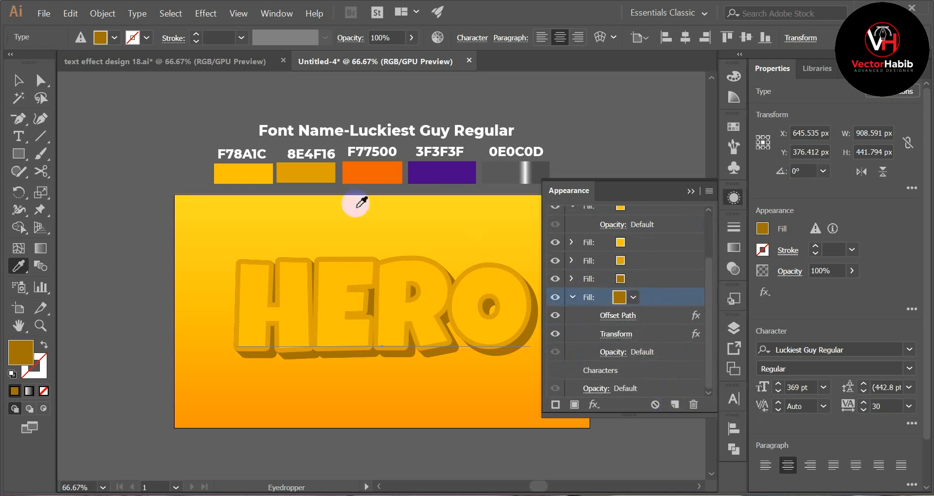
{"action": "left_click", "coordinate": [380, 173]}
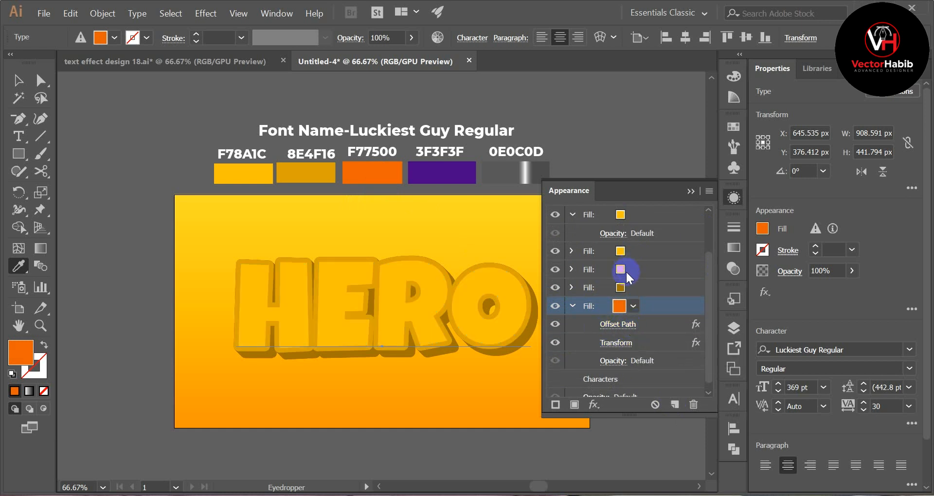
Set the lowest orange fill's Offset Path to 20 px, keeping round joins
{"action": "left_click", "coordinate": [627, 324]}
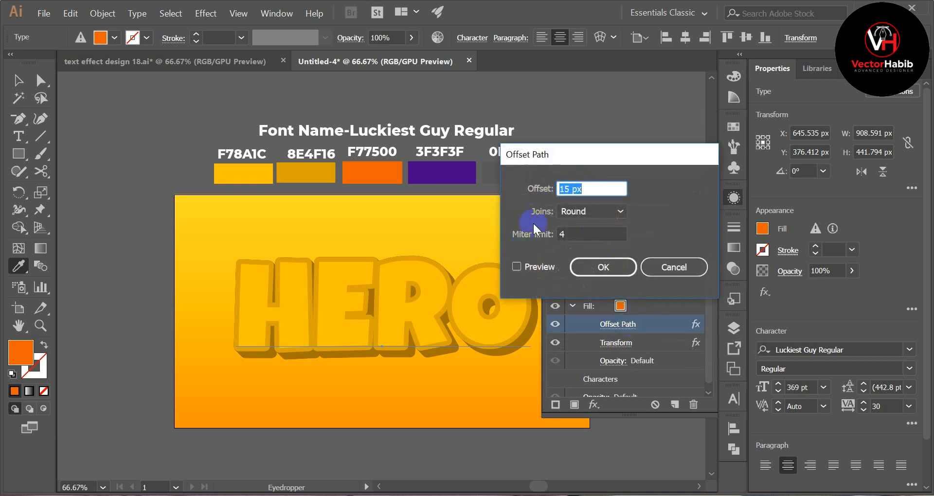
{"action": "left_click", "coordinate": [517, 267]}
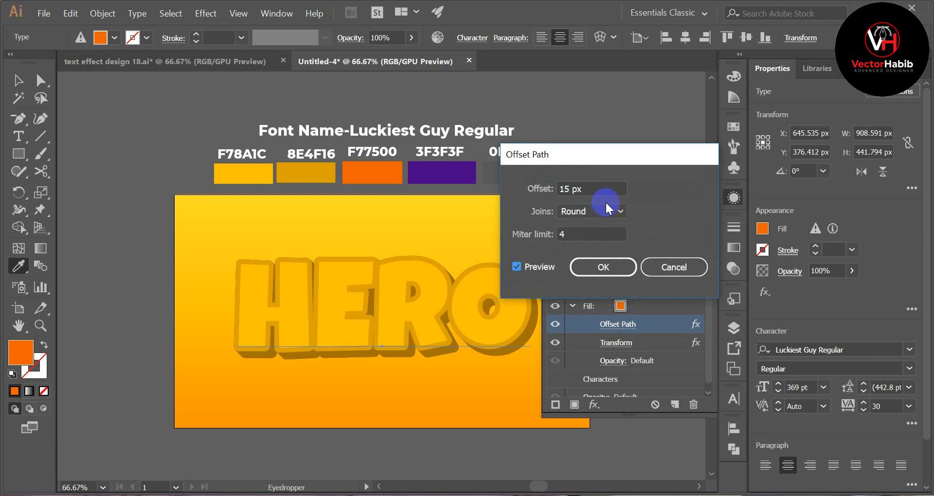
{"action": "scroll", "coordinate": [600, 189], "scroll_direction": "up", "scroll_amount": 8}
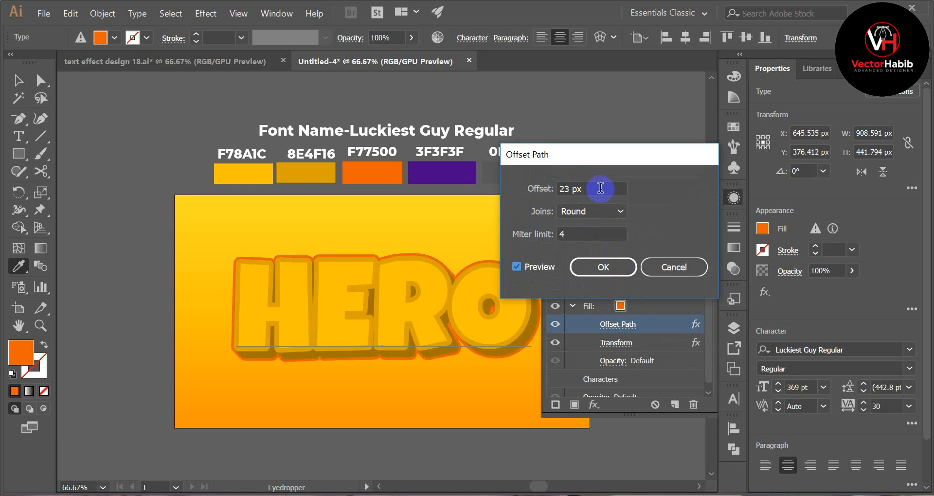
{"action": "scroll", "coordinate": [601, 188], "scroll_direction": "down", "scroll_amount": 2}
{"action": "scroll", "coordinate": [600, 188], "scroll_direction": "down", "scroll_amount": 1}
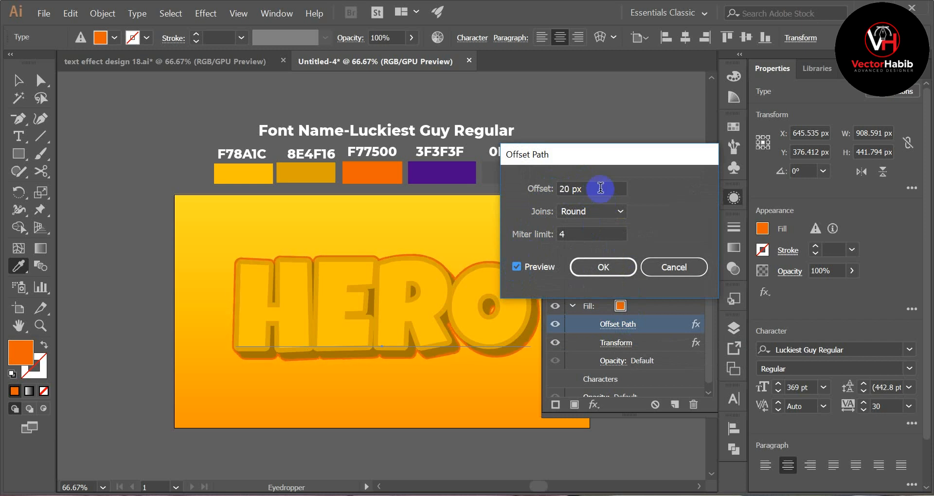
{"action": "left_click", "coordinate": [610, 266]}
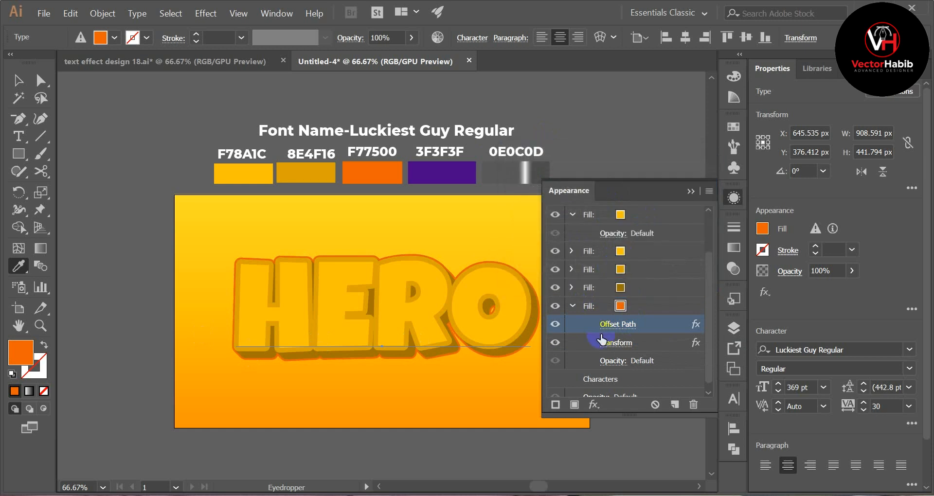
Duplicate the orange fill and sample the purple swatch labeled 3F3F3F for the lower copy
{"action": "scroll", "coordinate": [655, 351], "scroll_direction": "down", "scroll_amount": 1}
{"action": "left_click", "coordinate": [634, 299]}
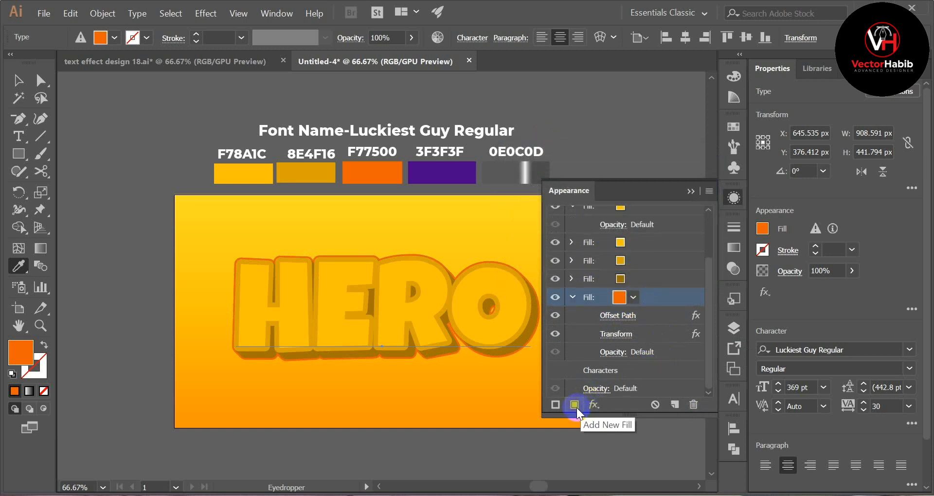
{"action": "left_click", "coordinate": [674, 405]}
{"action": "scroll", "coordinate": [672, 369], "scroll_direction": "down", "scroll_amount": 3}
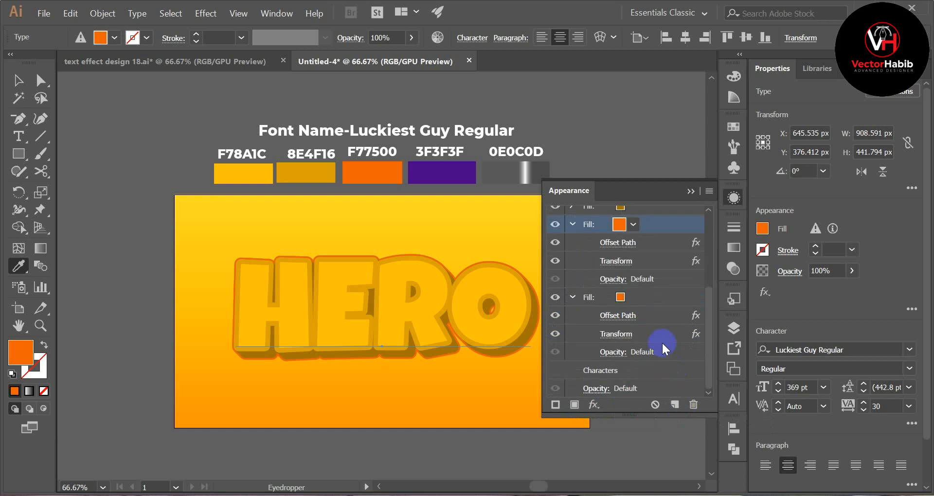
{"action": "left_click", "coordinate": [637, 294]}
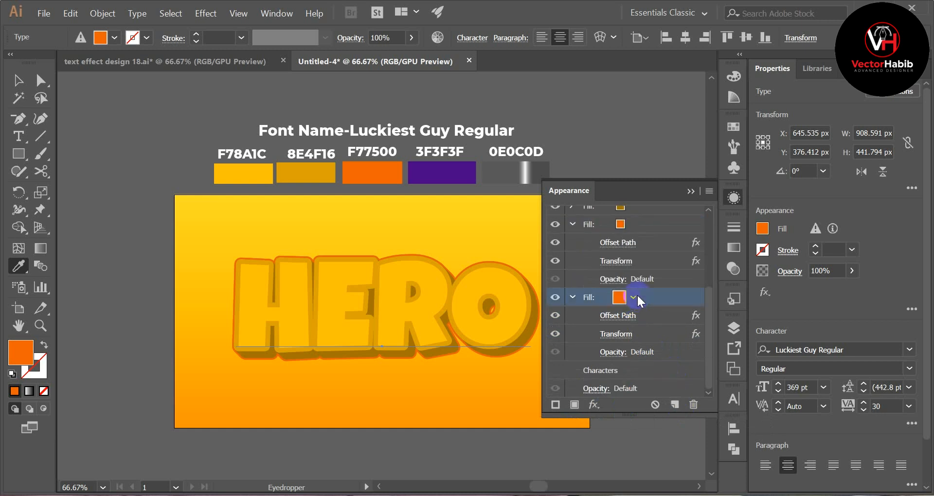
{"action": "left_click", "coordinate": [444, 171]}
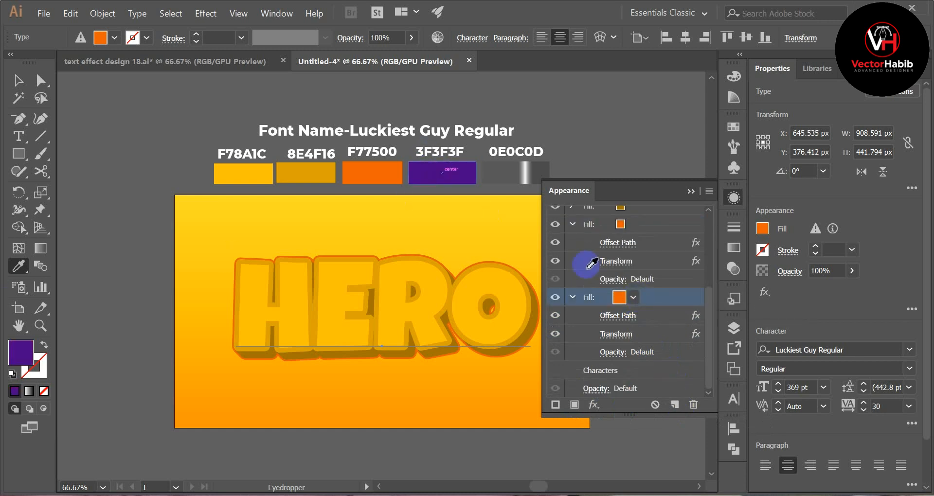
Set the lowest purple fill's Offset Path to 45 px, keeping round joins
{"action": "left_click", "coordinate": [638, 324]}
{"action": "left_click", "coordinate": [638, 331]}
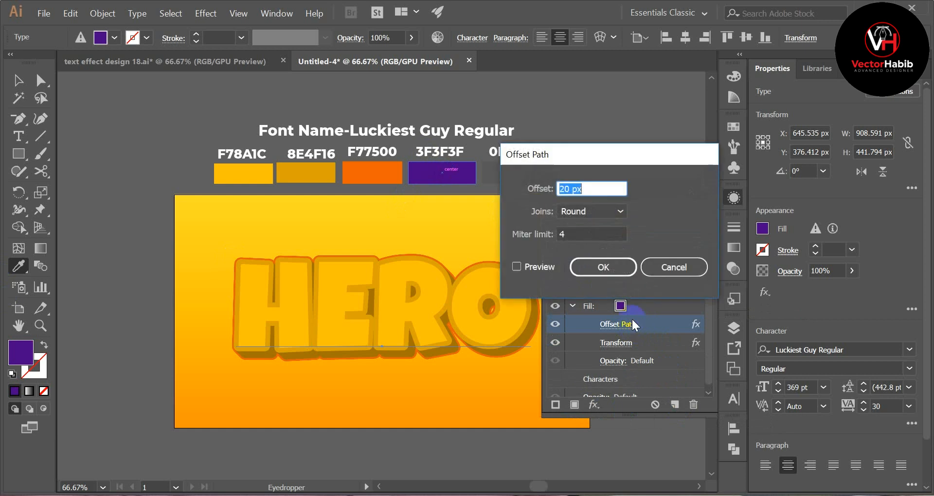
{"action": "left_click", "coordinate": [516, 267]}
{"action": "left_click", "coordinate": [518, 267]}
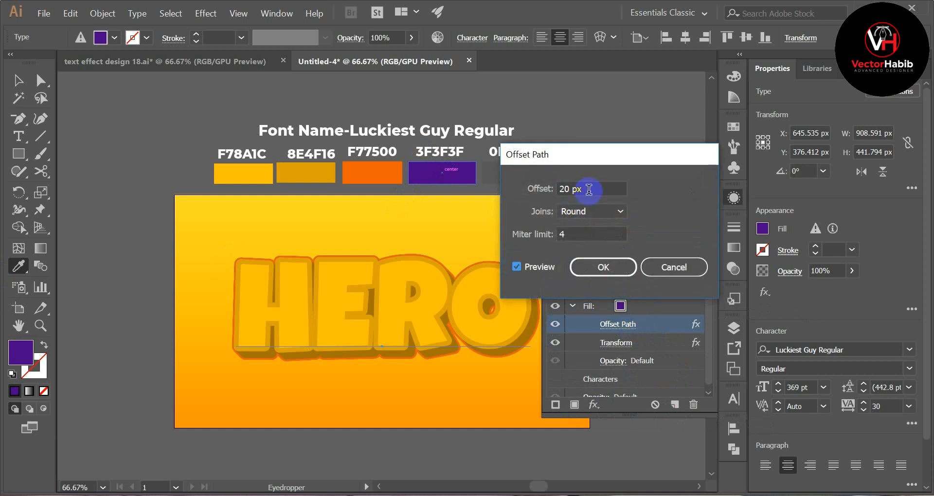
{"action": "scroll", "coordinate": [589, 190], "scroll_direction": "up", "scroll_amount": 8}
{"action": "scroll", "coordinate": [589, 190], "scroll_direction": "up", "scroll_amount": 12}
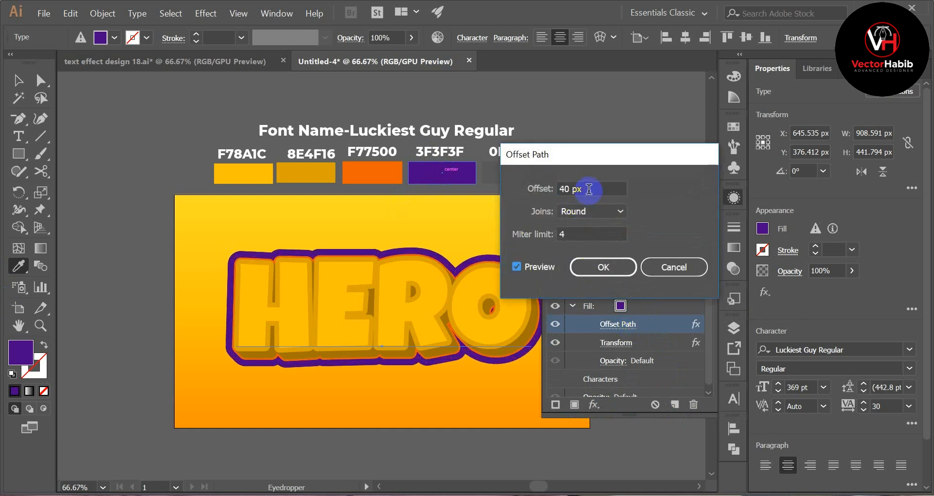
{"action": "scroll", "coordinate": [589, 189], "scroll_direction": "up", "scroll_amount": 4}
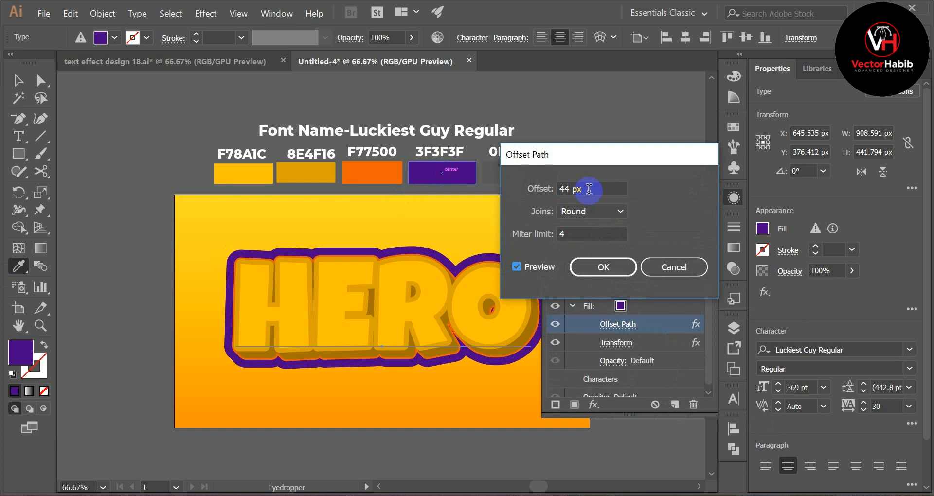
{"action": "scroll", "coordinate": [589, 190], "scroll_direction": "up", "scroll_amount": 1}
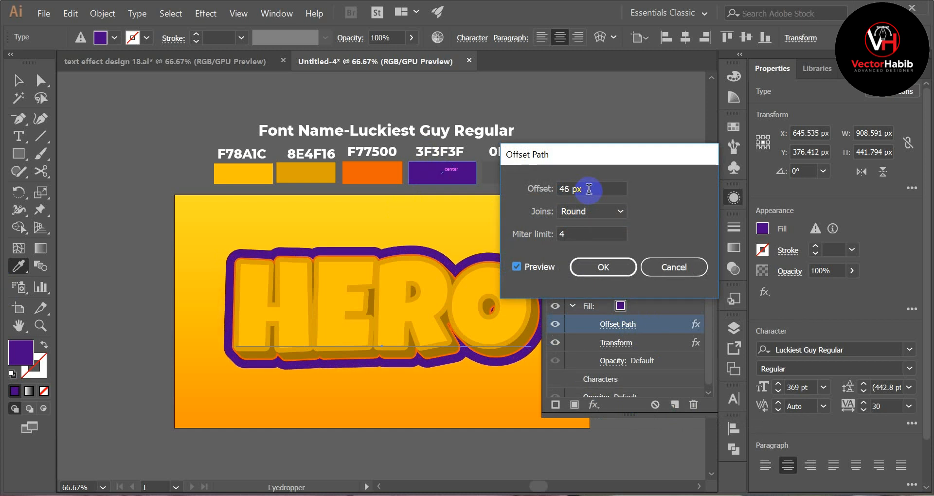
{"action": "left_click", "coordinate": [605, 267]}
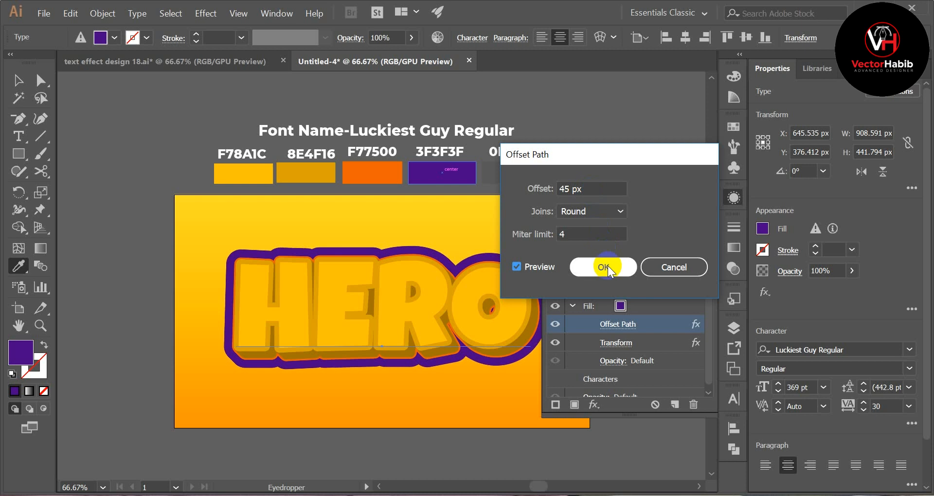
Add an Inner Glow effect to the lowest purple fill in Screen mode with 75% opacity and 5 px edge blur
{"action": "scroll", "coordinate": [646, 329], "scroll_direction": "down", "scroll_amount": 1}
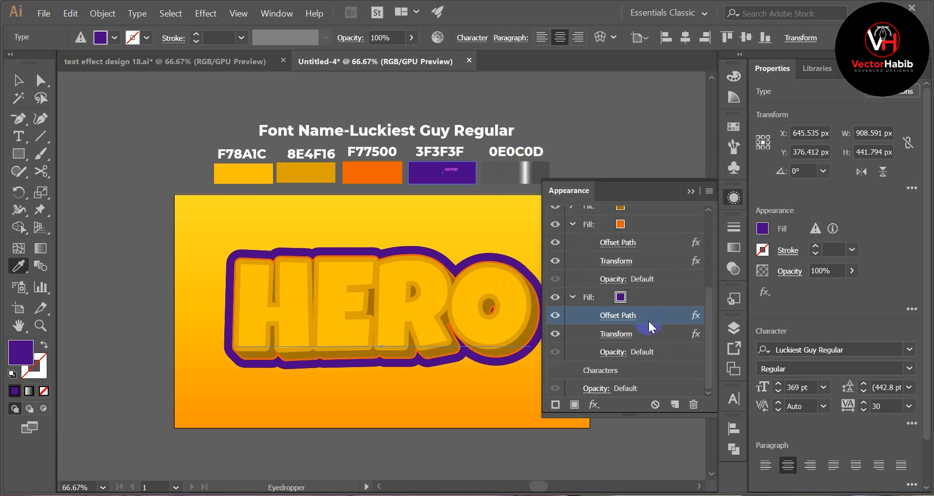
{"action": "left_click", "coordinate": [657, 296]}
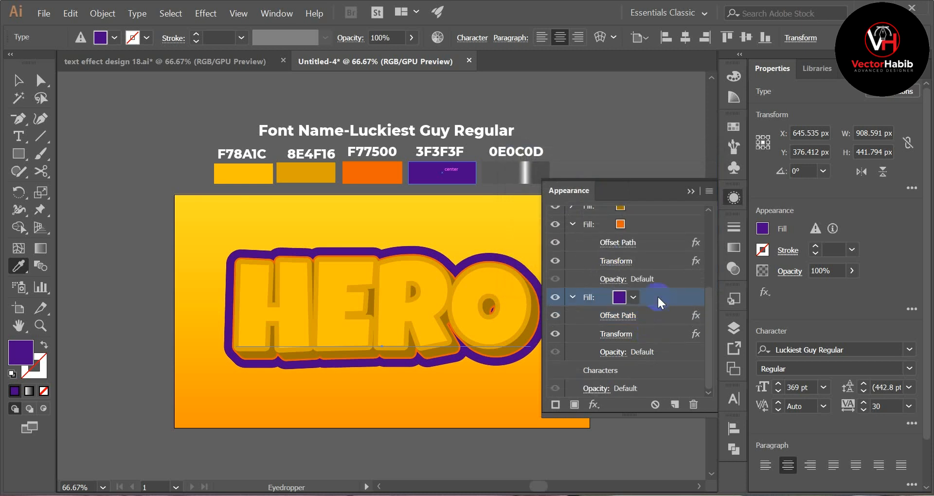
{"action": "left_click", "coordinate": [587, 402]}
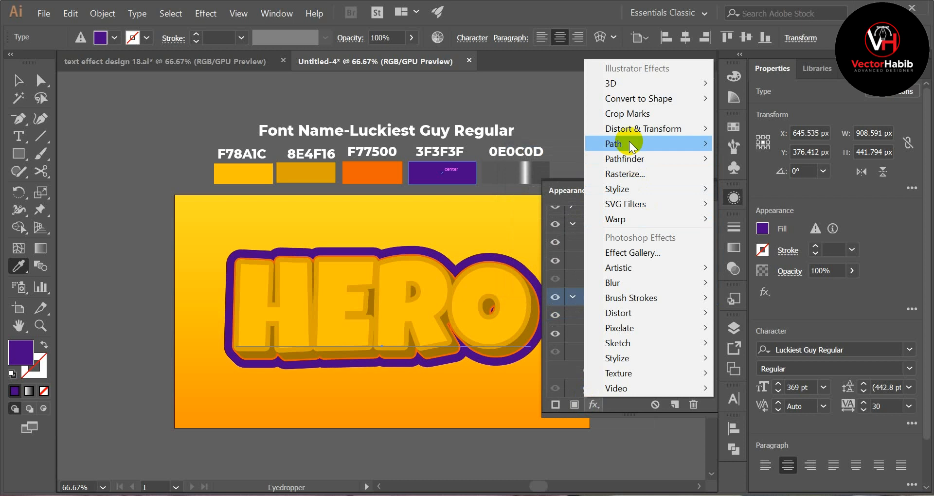
{"action": "mouse_move", "coordinate": [630, 134]}
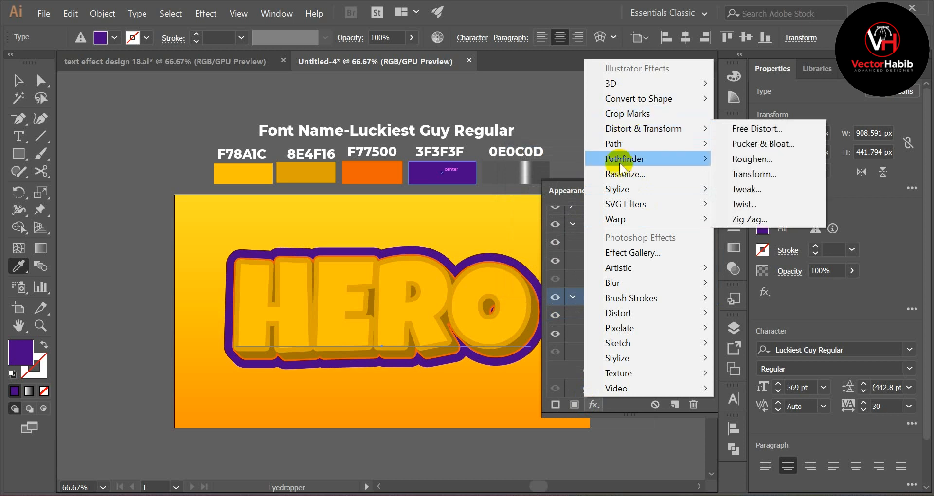
{"action": "mouse_move", "coordinate": [622, 189]}
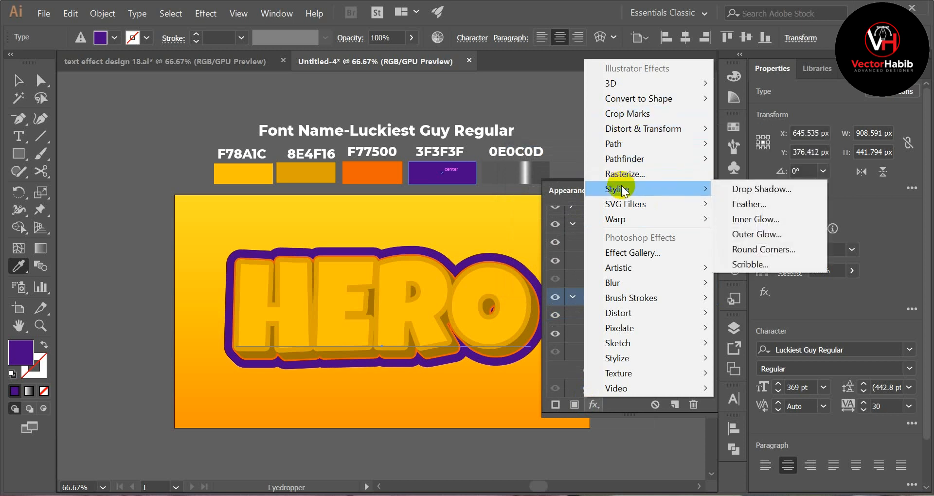
{"action": "left_click", "coordinate": [778, 221]}
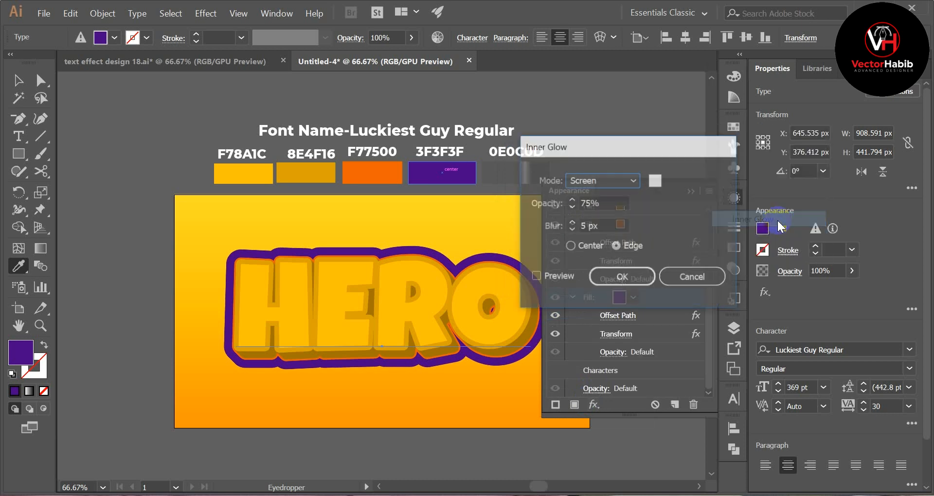
{"action": "left_click", "coordinate": [535, 277]}
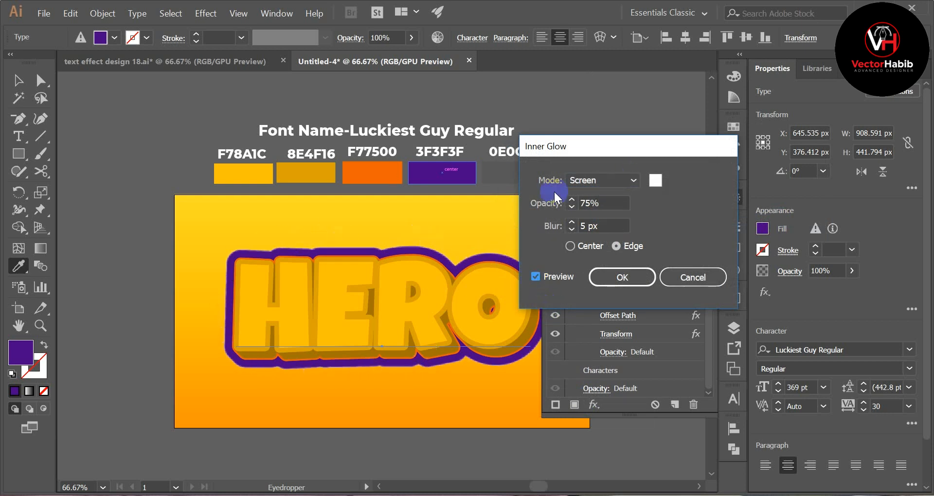
{"action": "left_click_drag", "start_coordinate": [602, 200], "coordinate": [583, 204]}
{"action": "left_click", "coordinate": [623, 278]}
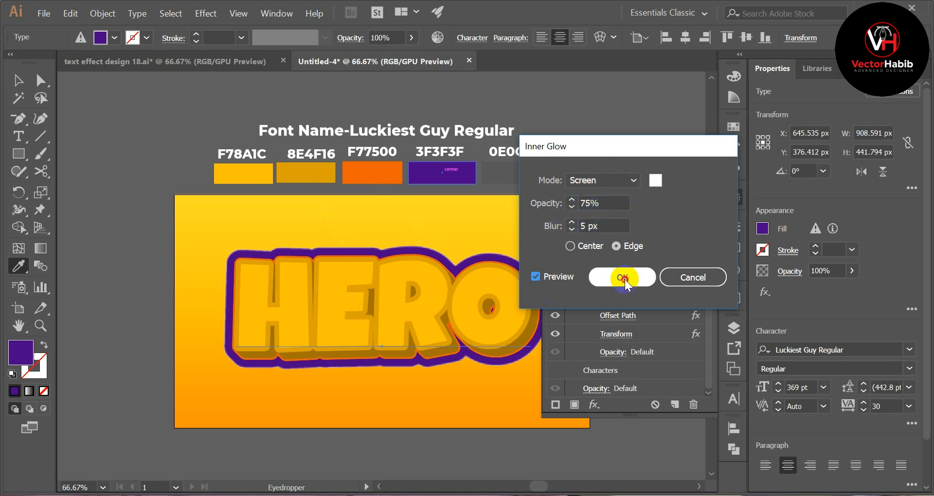
Duplicate the purple fill together with its Offset Path, Transform and Inner Glow effects
{"action": "scroll", "coordinate": [648, 324], "scroll_direction": "down", "scroll_amount": 1}
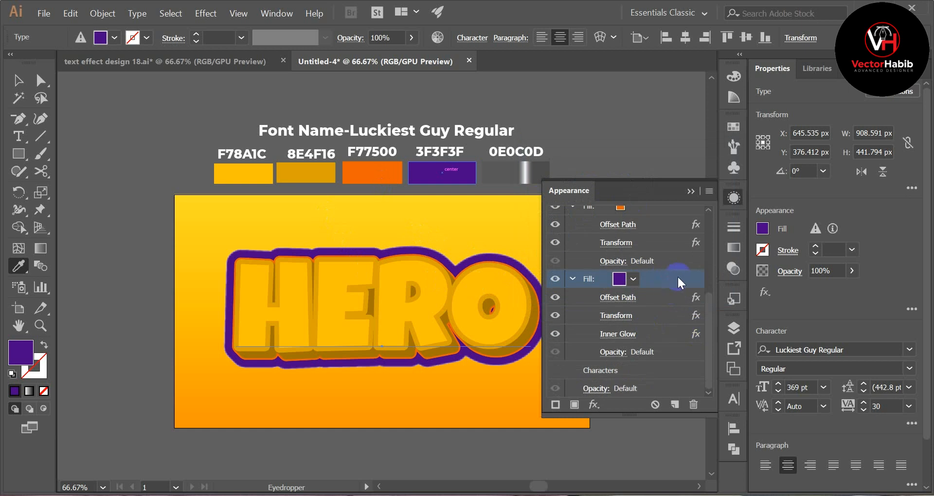
{"action": "left_click", "coordinate": [673, 404]}
{"action": "scroll", "coordinate": [670, 375], "scroll_direction": "down", "scroll_amount": 1}
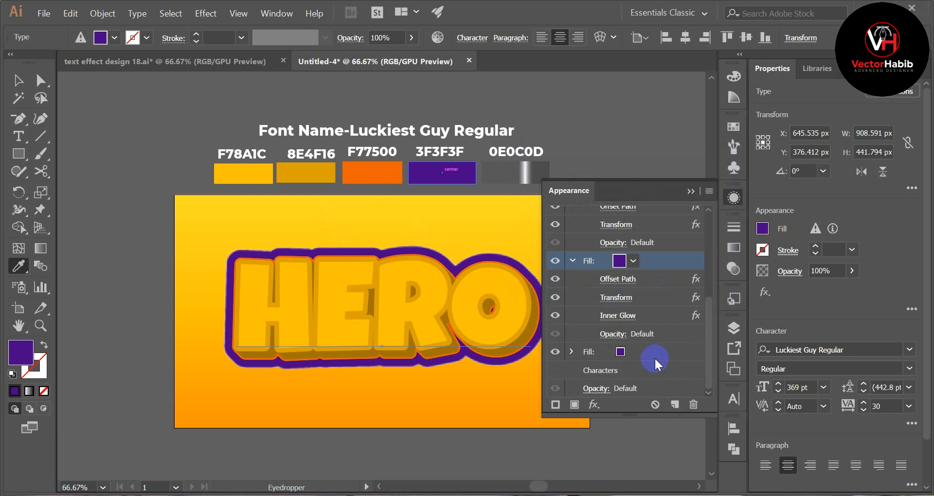
Add a Multiply Drop Shadow effect to the lower purple fill copy and set its opacity to 50%
{"action": "left_click", "coordinate": [648, 351]}
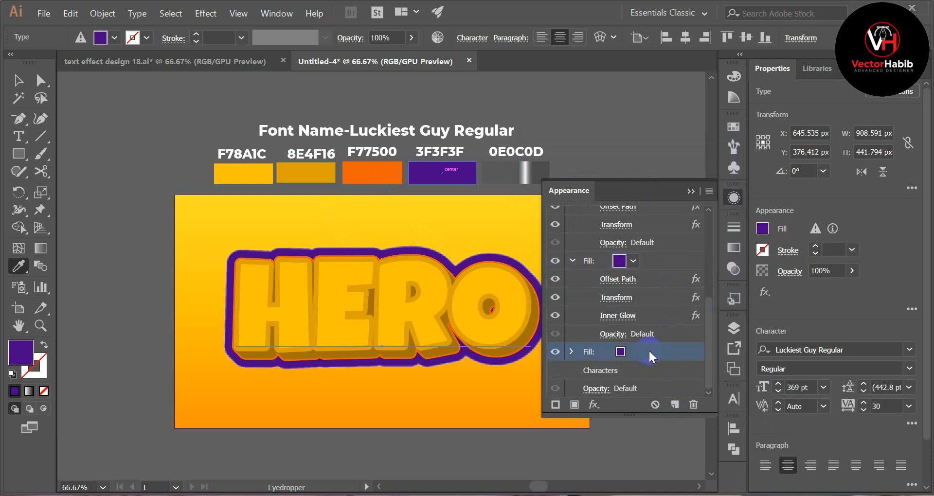
{"action": "left_click", "coordinate": [592, 403]}
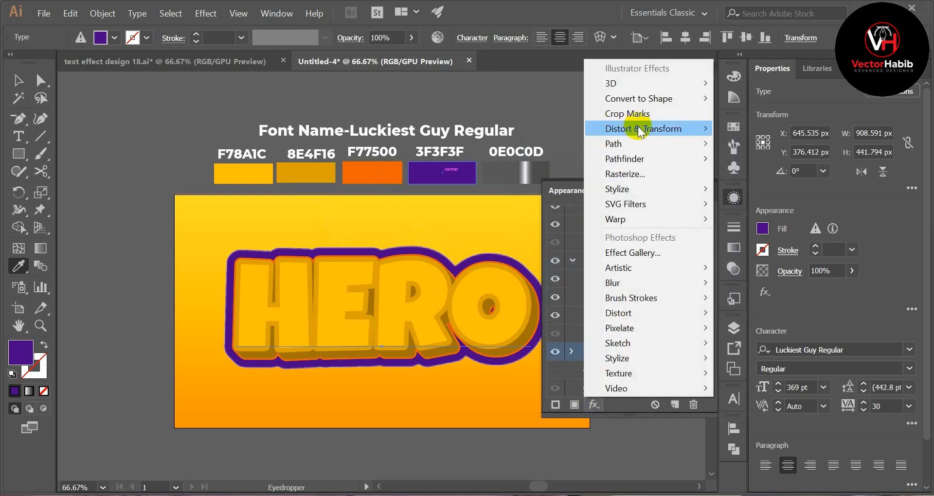
{"action": "mouse_move", "coordinate": [614, 188]}
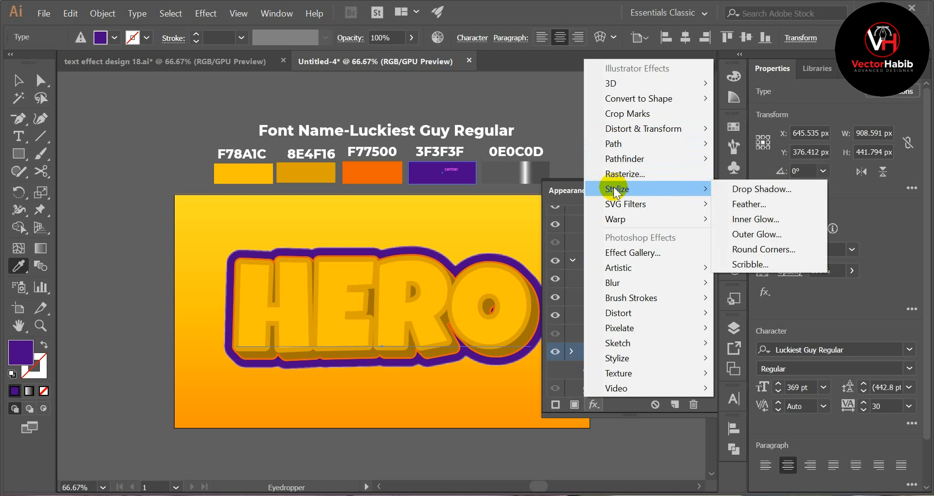
{"action": "left_click", "coordinate": [784, 188]}
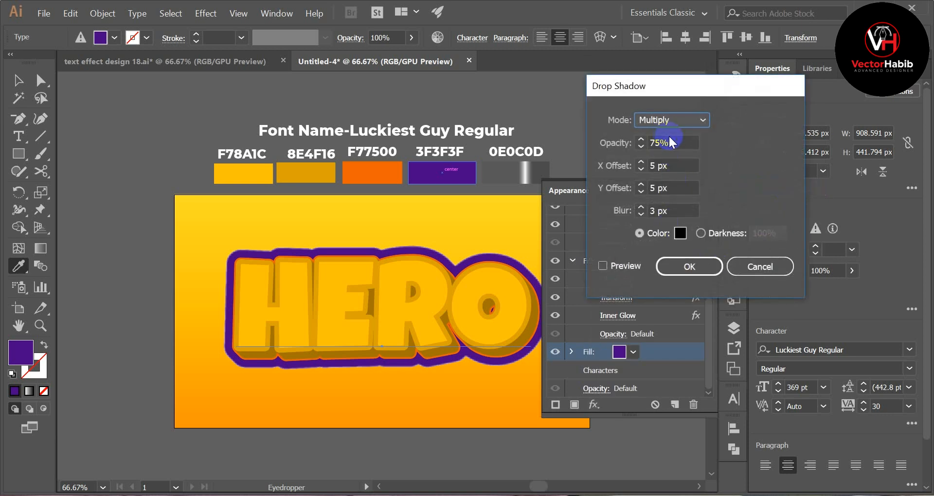
{"action": "left_click", "coordinate": [602, 265]}
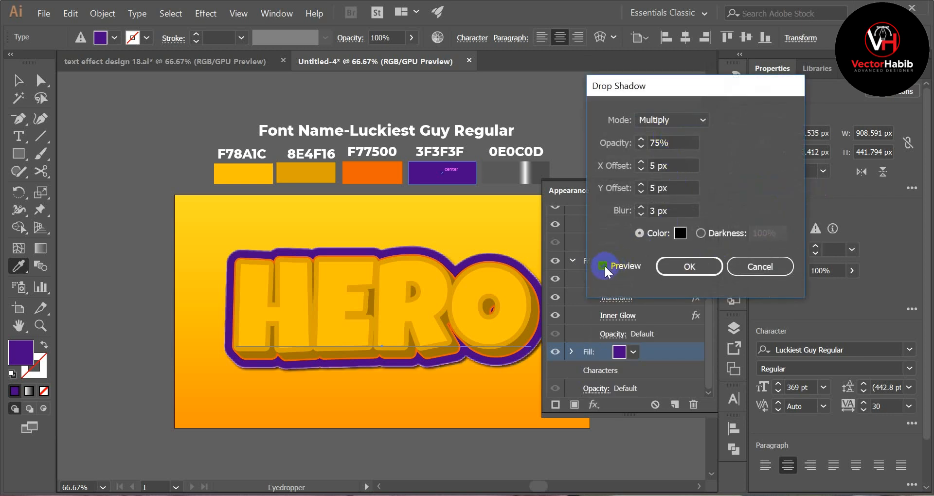
{"action": "left_click", "coordinate": [601, 142]}
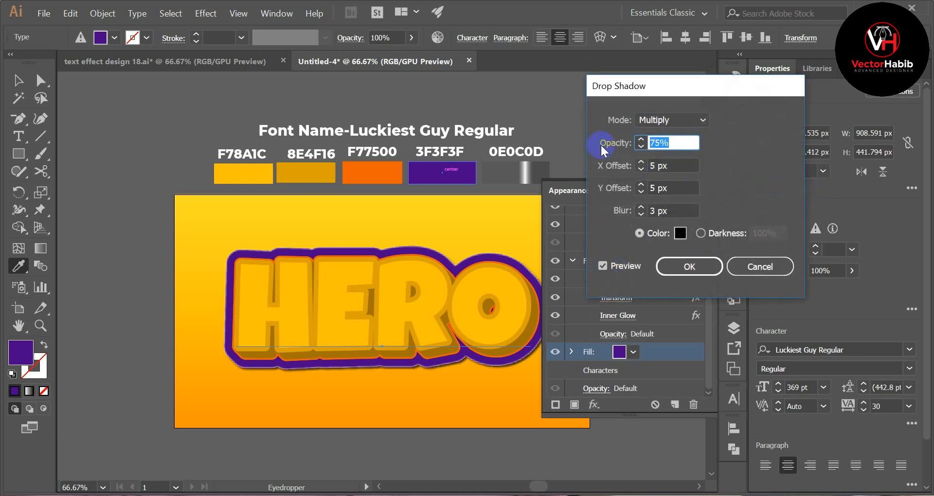
{"action": "type", "text": "50"}
Set the drop shadow's X offset to 20 px, Y offset to 15 px and blur to 10 px
{"action": "left_click", "coordinate": [674, 164]}
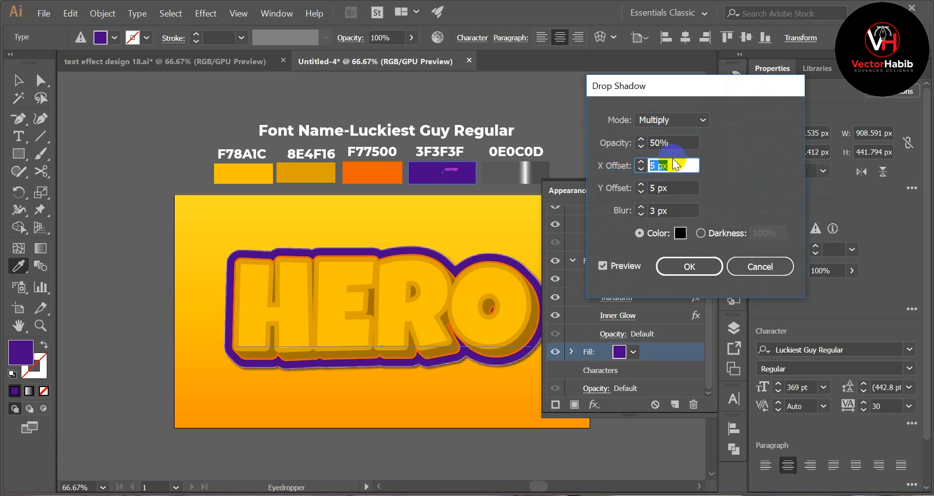
{"action": "type", "text": "20"}
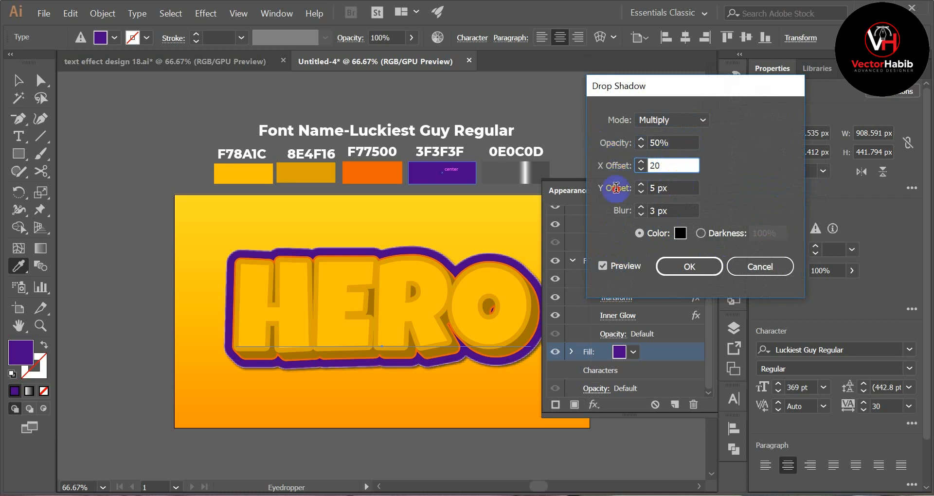
{"action": "key", "text": "Tab"}
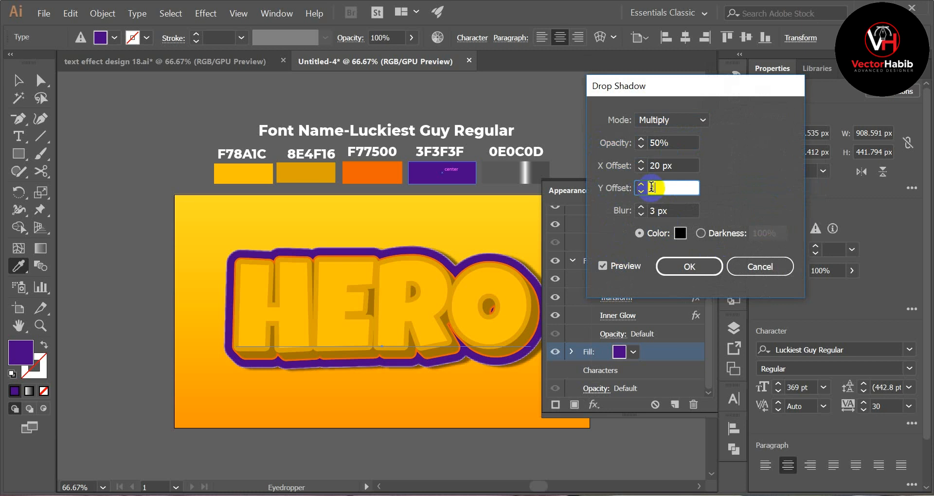
{"action": "type", "text": "15"}
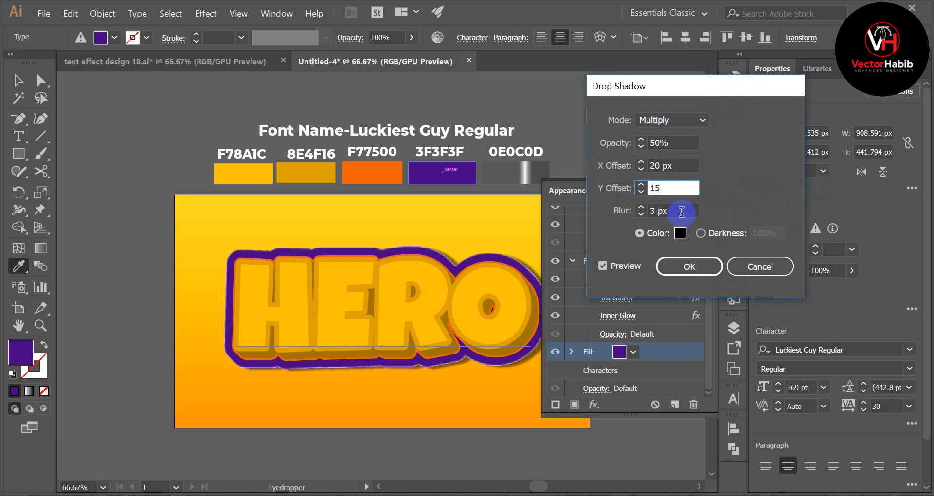
{"action": "key", "text": "Tab"}
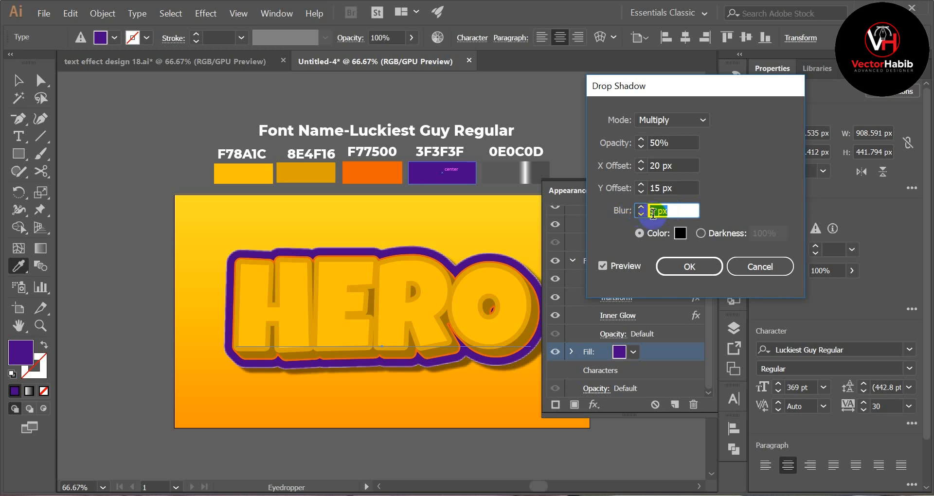
{"action": "type", "text": "10"}
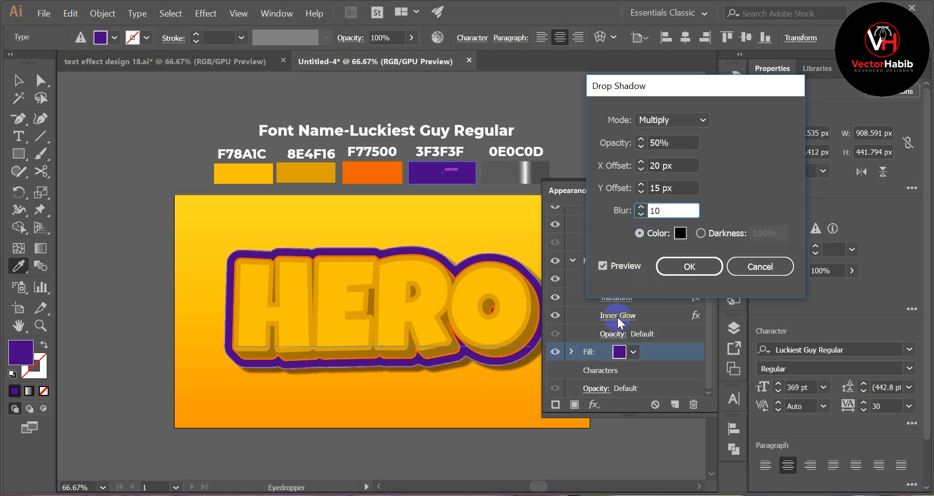
{"action": "left_click", "coordinate": [604, 265]}
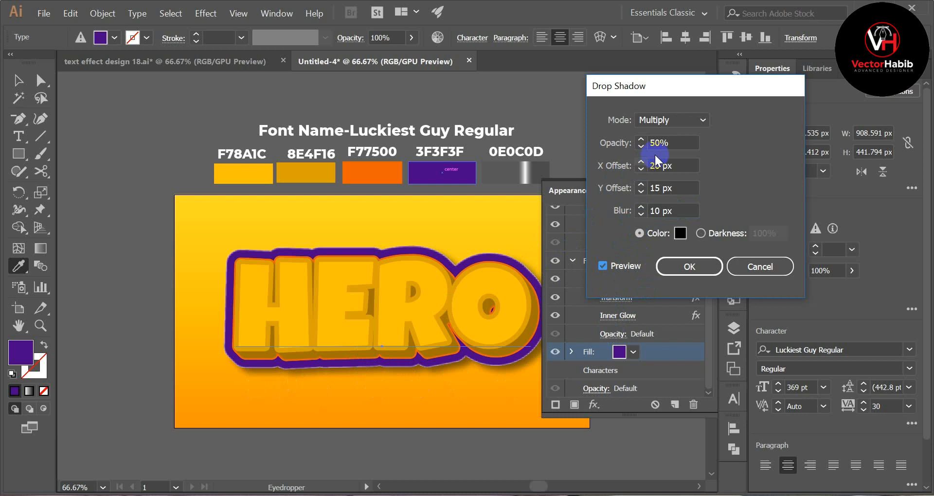
Strengthen the drop shadow by raising its opacity to 65%
{"action": "scroll", "coordinate": [674, 143], "scroll_direction": "up", "scroll_amount": 3}
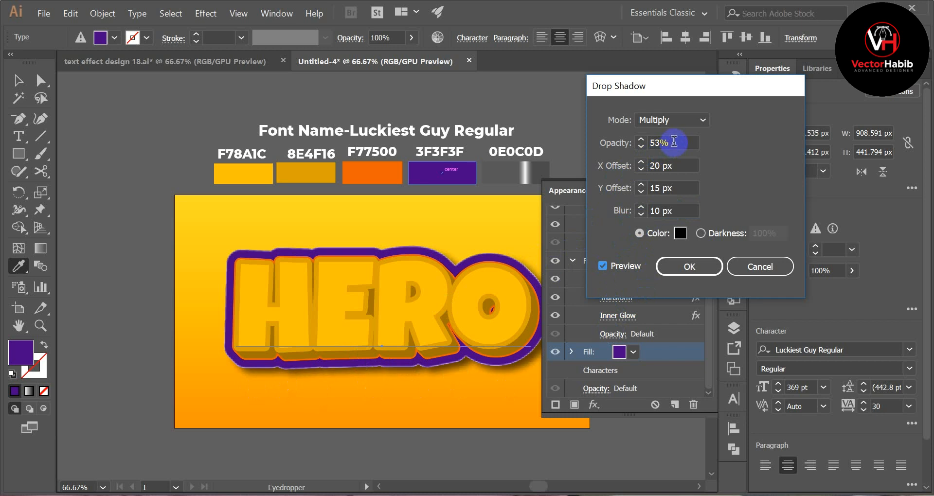
{"action": "scroll", "coordinate": [674, 142], "scroll_direction": "up", "scroll_amount": 18}
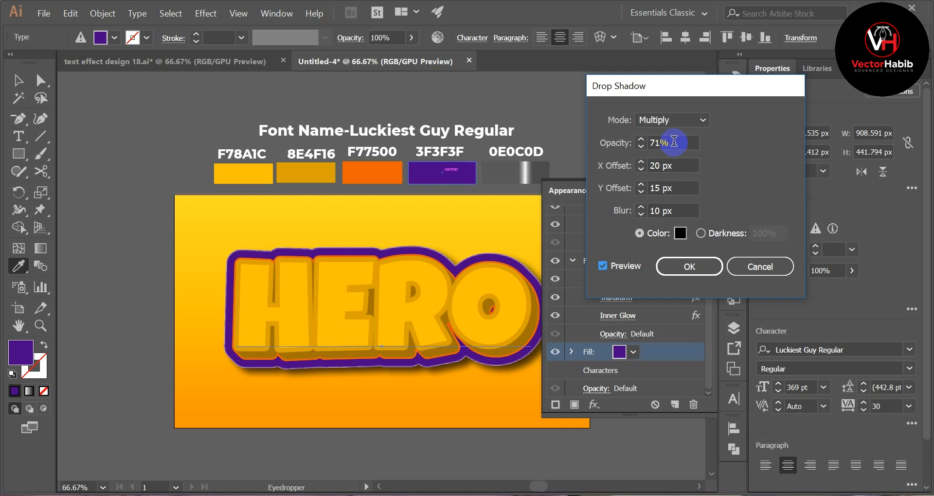
{"action": "scroll", "coordinate": [674, 142], "scroll_direction": "down", "scroll_amount": 2}
{"action": "scroll", "coordinate": [673, 142], "scroll_direction": "down", "scroll_amount": 1}
{"action": "scroll", "coordinate": [674, 141], "scroll_direction": "down", "scroll_amount": 1}
Set the drop shadow's Y offset to 20 px and blur to 12 px, and apply the effect
{"action": "left_click", "coordinate": [599, 191]}
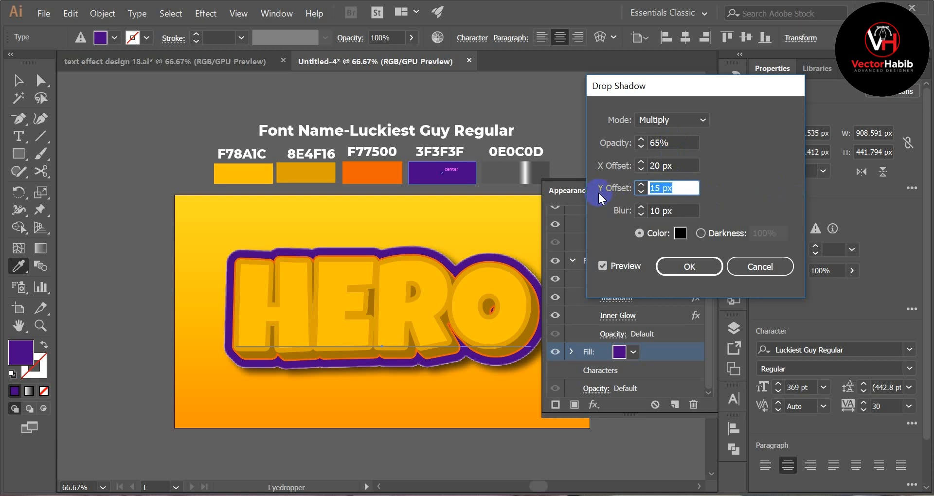
{"action": "type", "text": "20"}
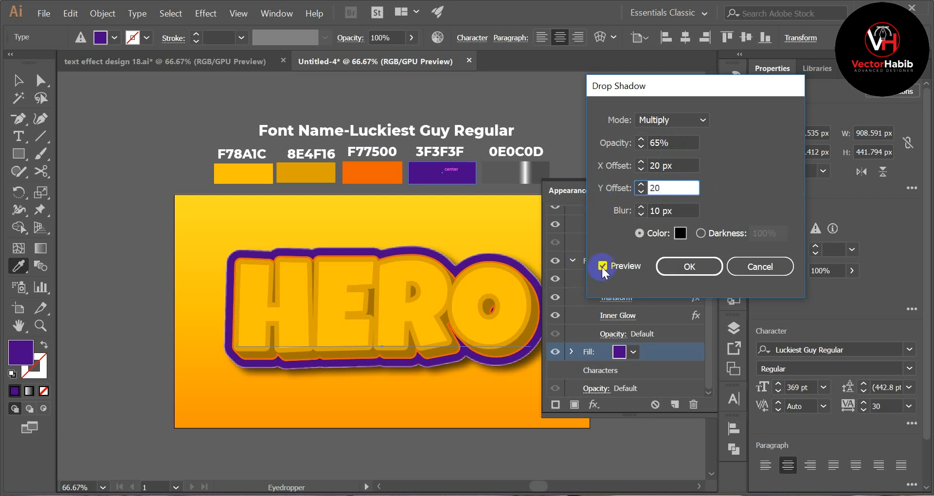
{"action": "left_click", "coordinate": [602, 266]}
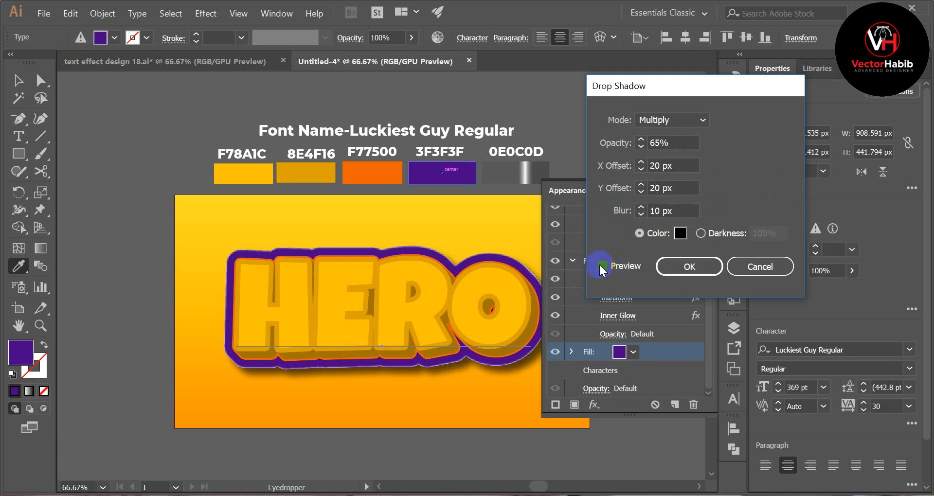
{"action": "left_click_drag", "start_coordinate": [680, 210], "coordinate": [614, 210]}
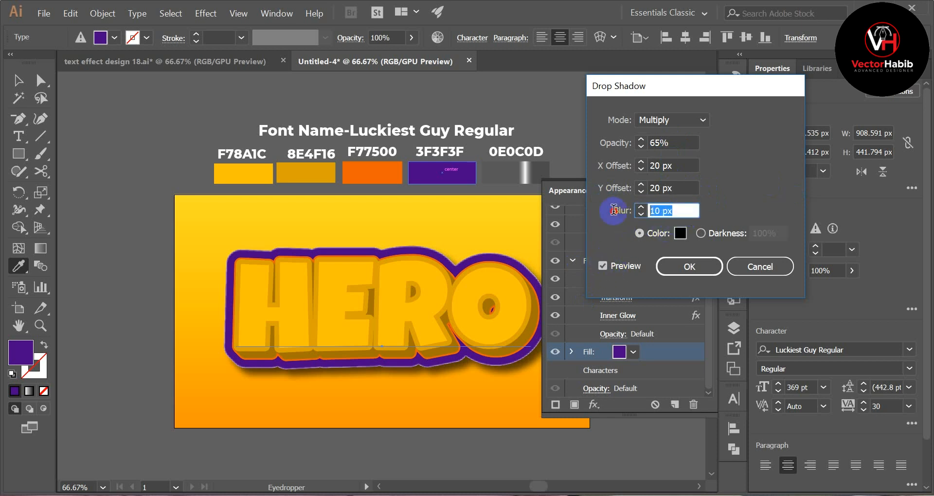
{"action": "type", "text": "12"}
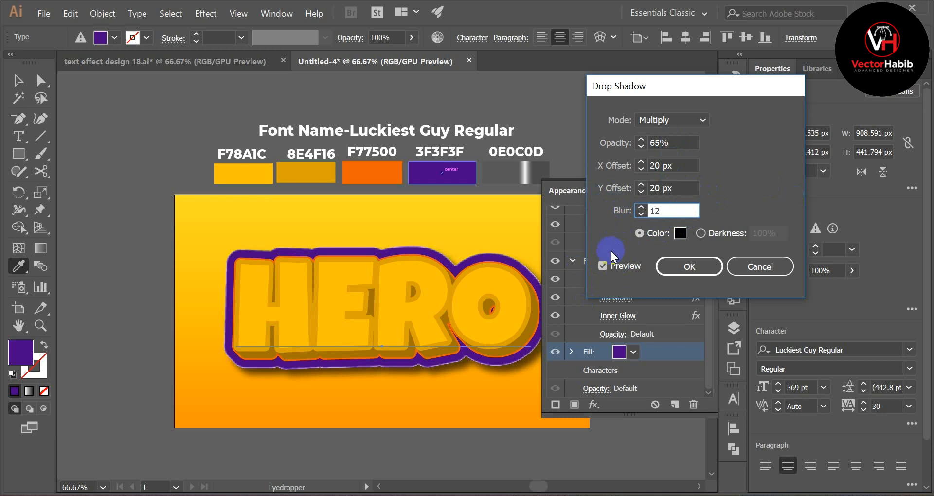
{"action": "left_click", "coordinate": [604, 265]}
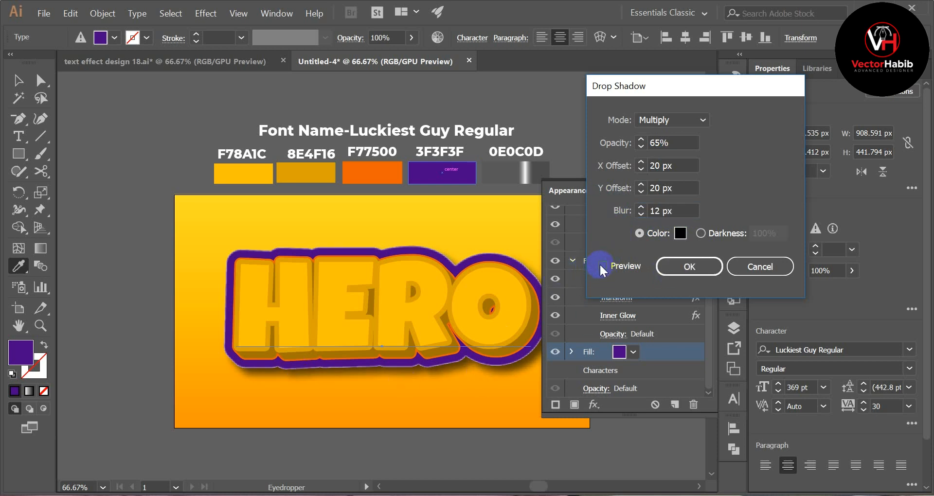
{"action": "left_click", "coordinate": [687, 268]}
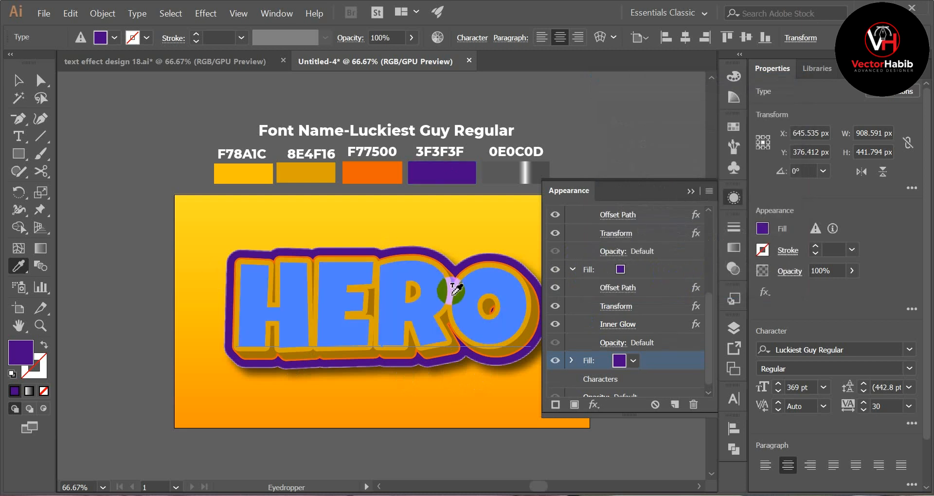
Open the Basic Graphics_Textures pattern swatch library for the HERO text's topmost yellow fill
{"action": "scroll", "coordinate": [650, 302], "scroll_direction": "up", "scroll_amount": 5}
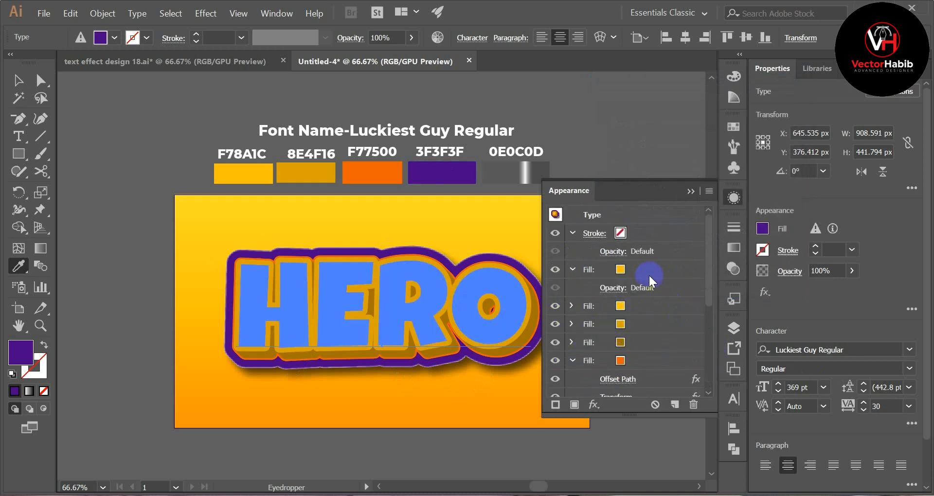
{"action": "left_click", "coordinate": [614, 304]}
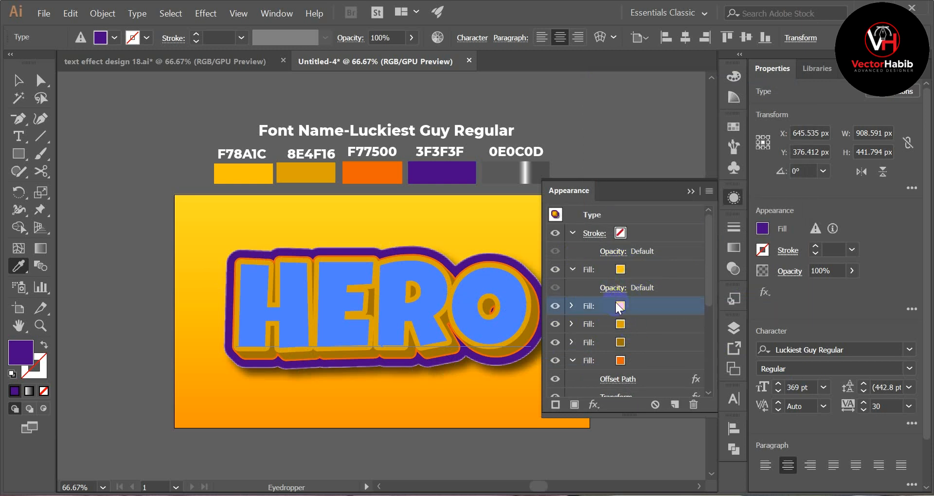
{"action": "left_click", "coordinate": [636, 269]}
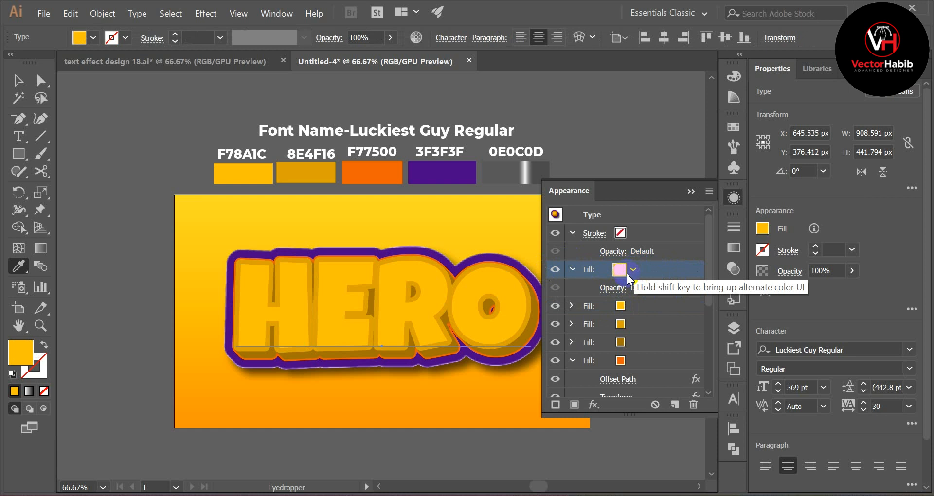
{"action": "left_click", "coordinate": [634, 271]}
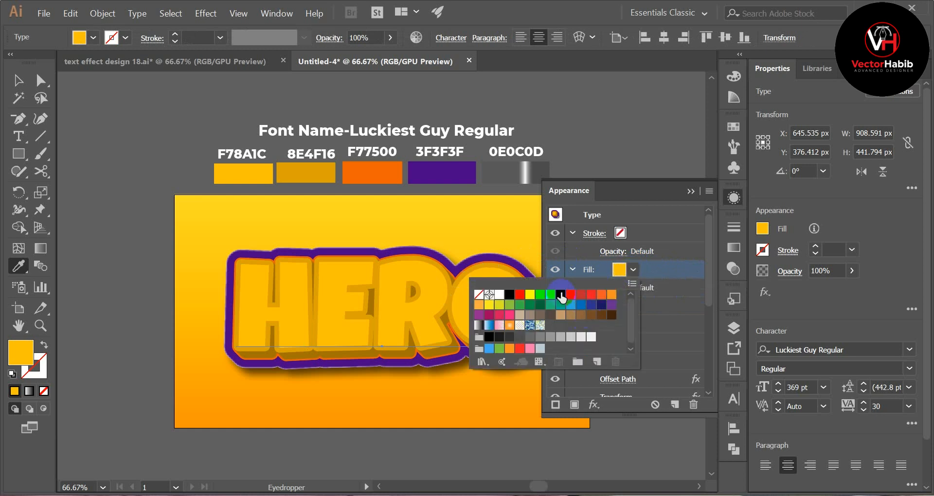
{"action": "left_click", "coordinate": [630, 284]}
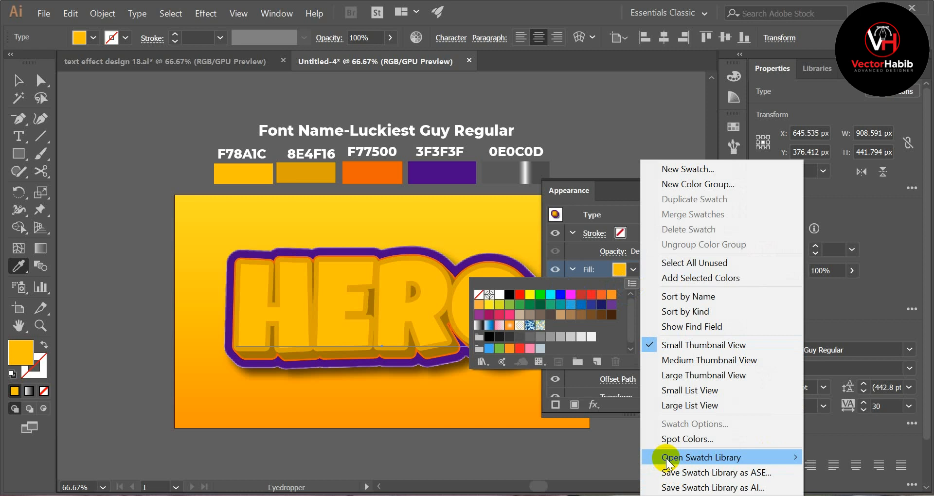
{"action": "mouse_move", "coordinate": [666, 461]}
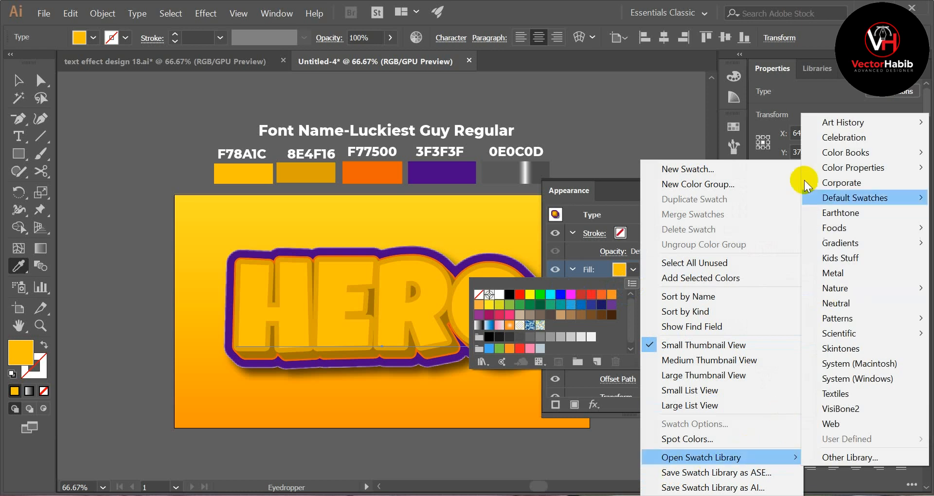
{"action": "mouse_move", "coordinate": [856, 322]}
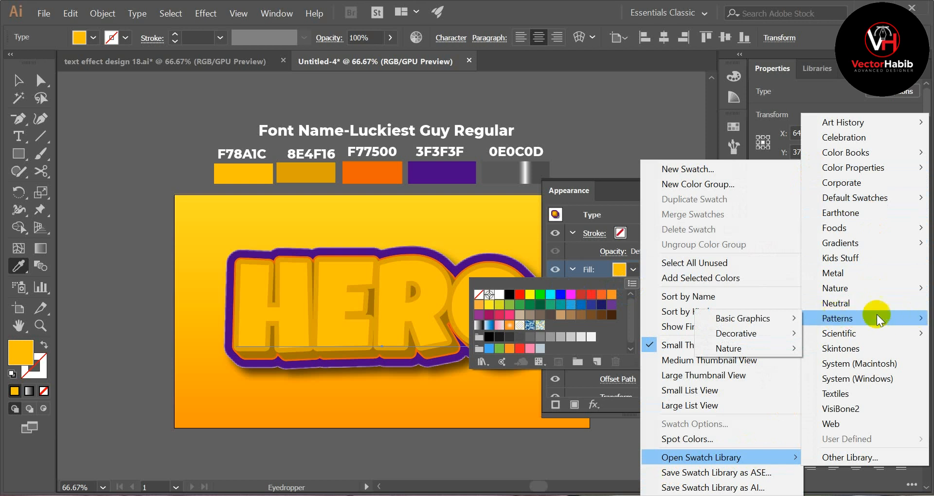
{"action": "mouse_move", "coordinate": [768, 321]}
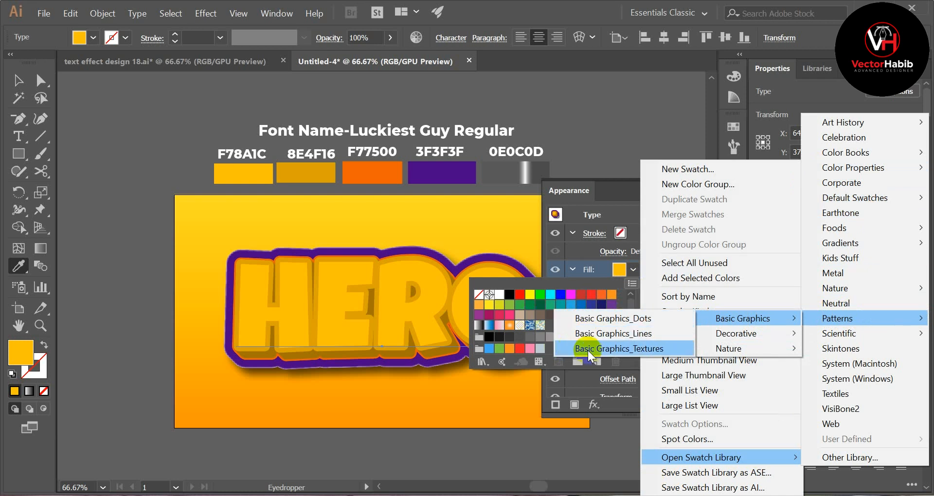
{"action": "left_click", "coordinate": [658, 348]}
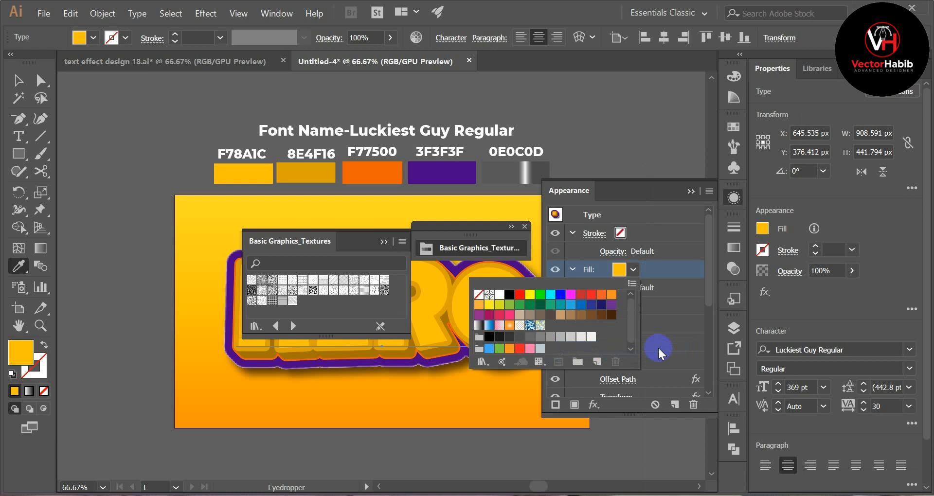
Apply a dense black line texture swatch to the topmost fill, close the texture library and deselect the text
{"action": "left_click", "coordinate": [312, 292]}
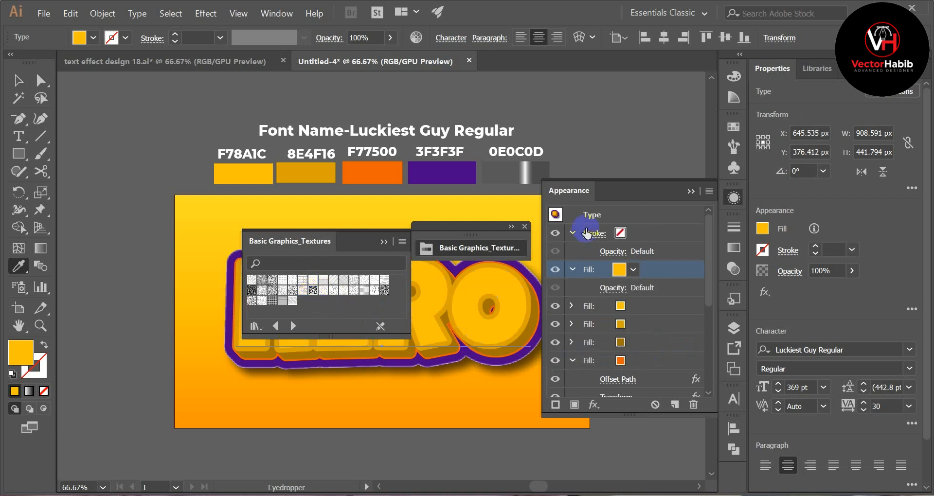
{"action": "left_click", "coordinate": [524, 227]}
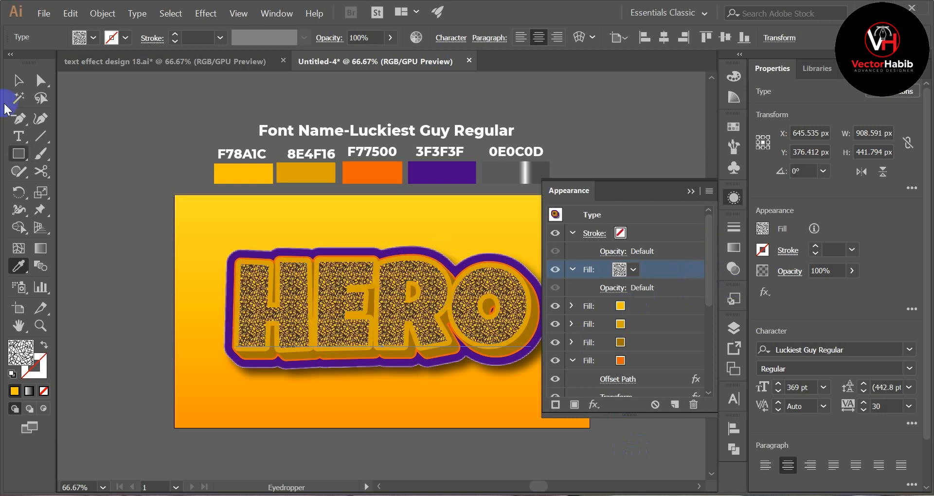
{"action": "left_click", "coordinate": [19, 80]}
{"action": "left_click", "coordinate": [90, 250]}
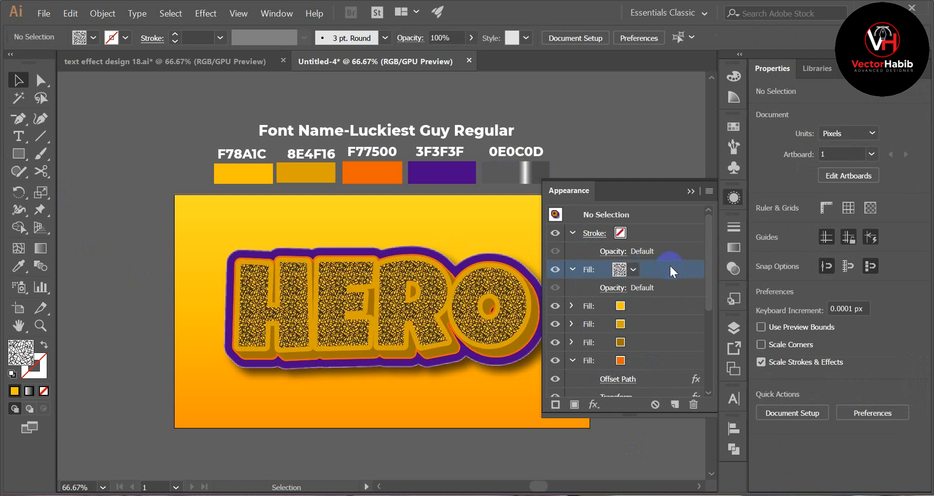
Try to set the textured fill's blending mode to Overlay
{"action": "left_click", "coordinate": [648, 287]}
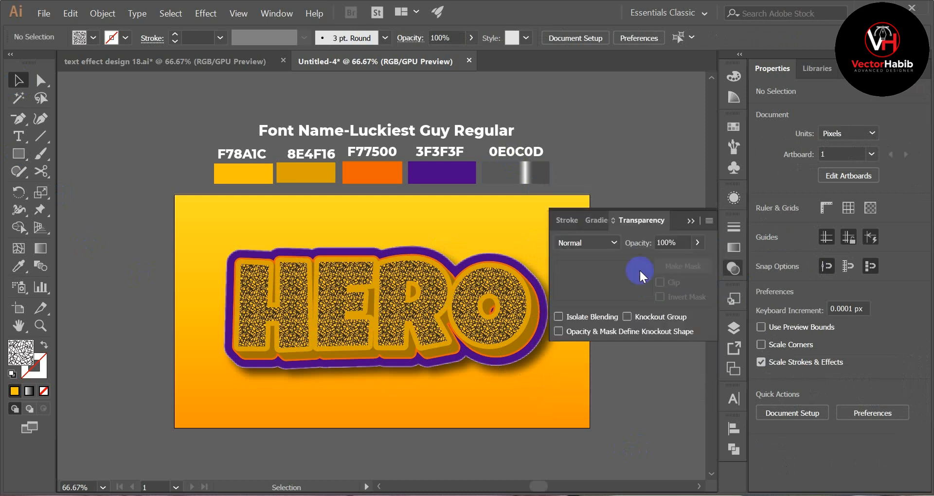
{"action": "left_click", "coordinate": [600, 242]}
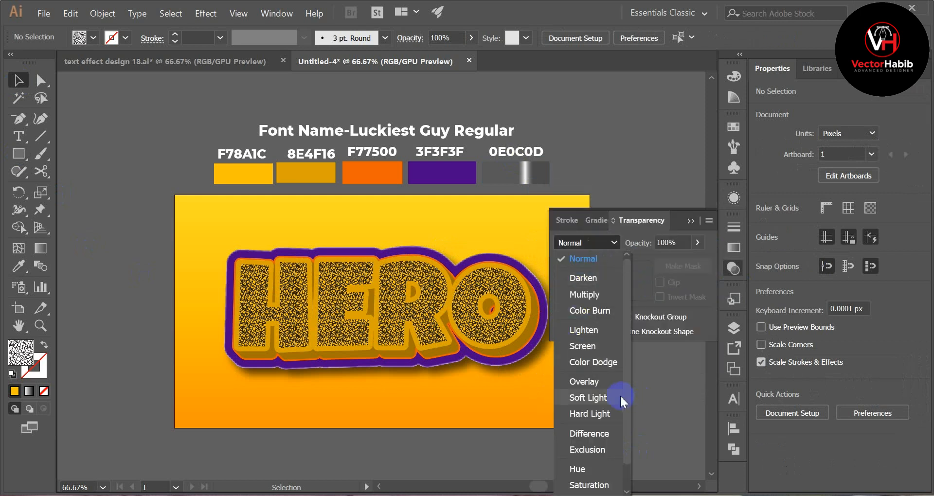
{"action": "left_click", "coordinate": [600, 382]}
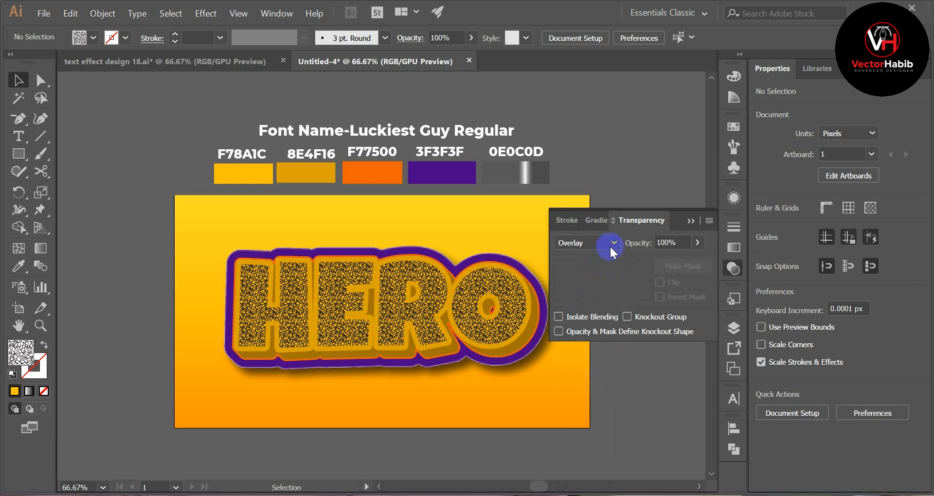
{"action": "left_click", "coordinate": [470, 327]}
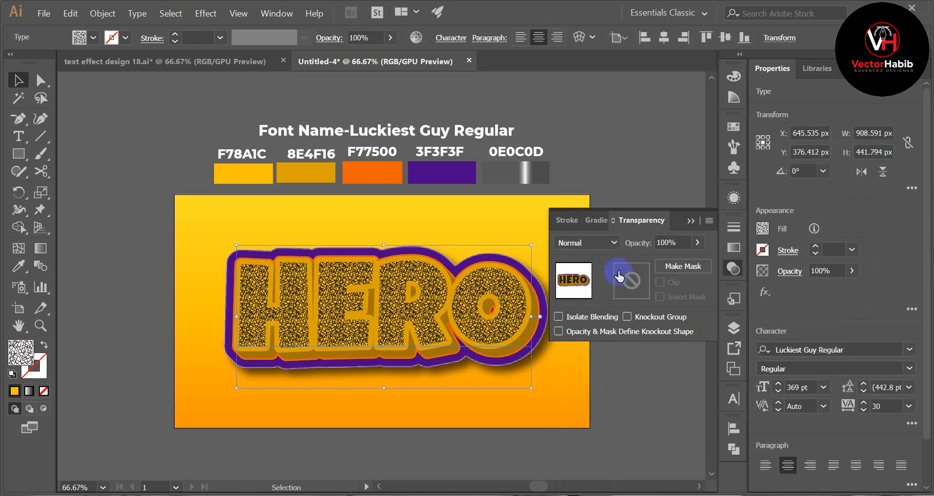
{"action": "left_click", "coordinate": [690, 220]}
{"action": "left_click", "coordinate": [673, 221]}
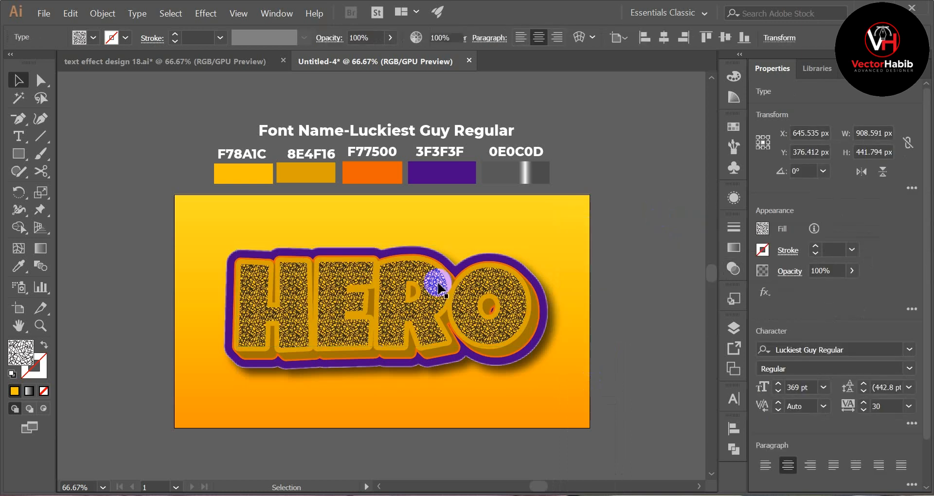
Select the HERO text and set its textured top fill's blending mode to Overlay
{"action": "left_click", "coordinate": [410, 319]}
{"action": "left_click", "coordinate": [732, 198]}
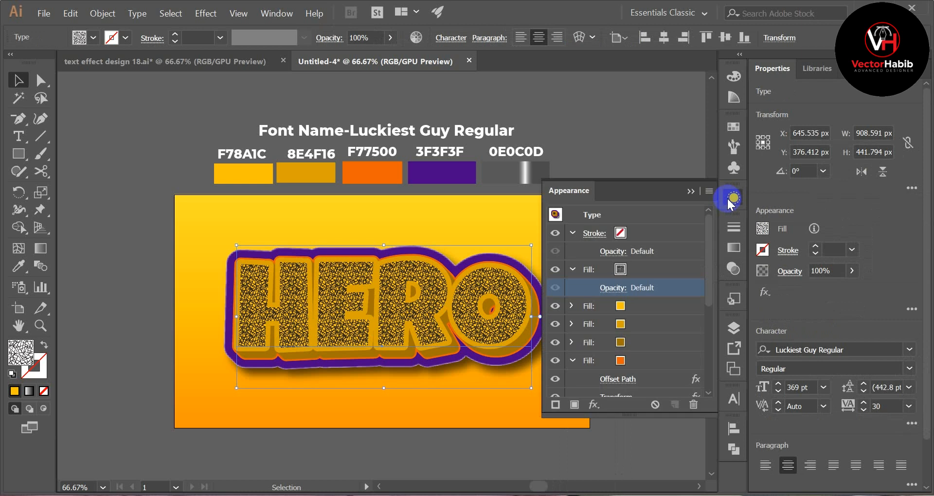
{"action": "left_click", "coordinate": [655, 271]}
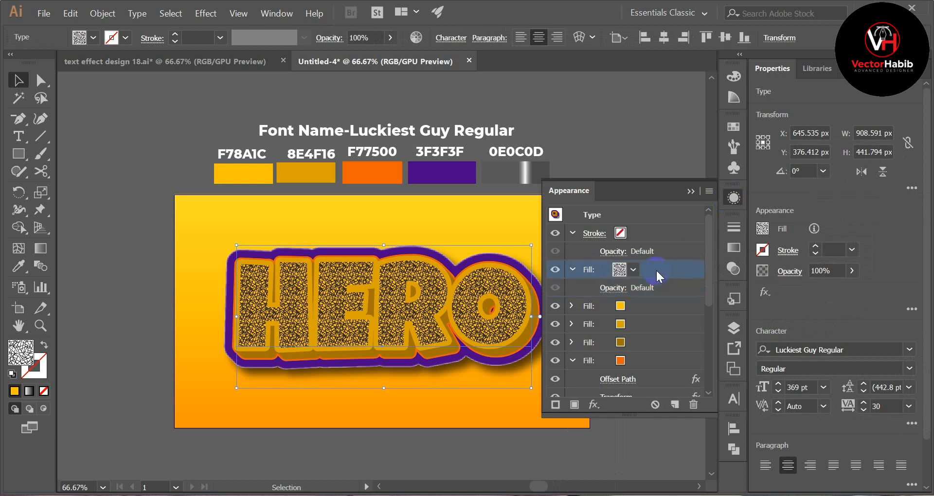
{"action": "left_click", "coordinate": [639, 291]}
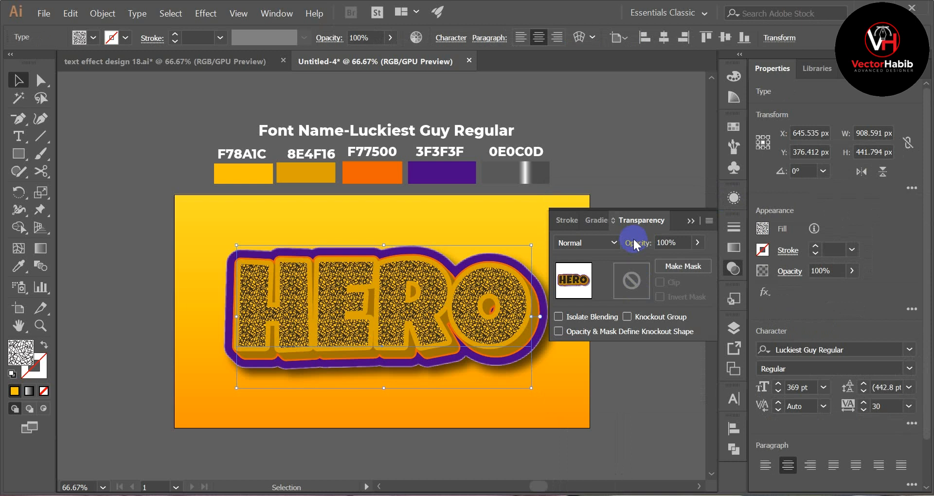
{"action": "left_click", "coordinate": [605, 246]}
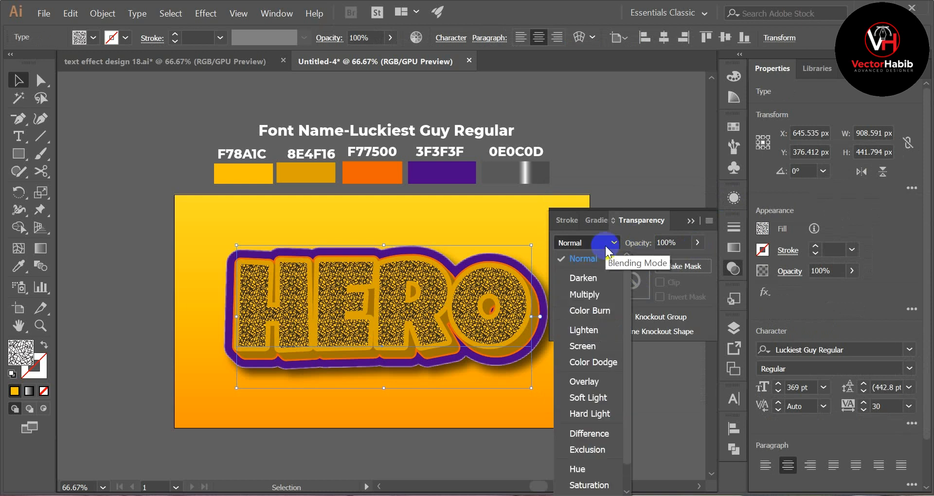
{"action": "left_click", "coordinate": [592, 382]}
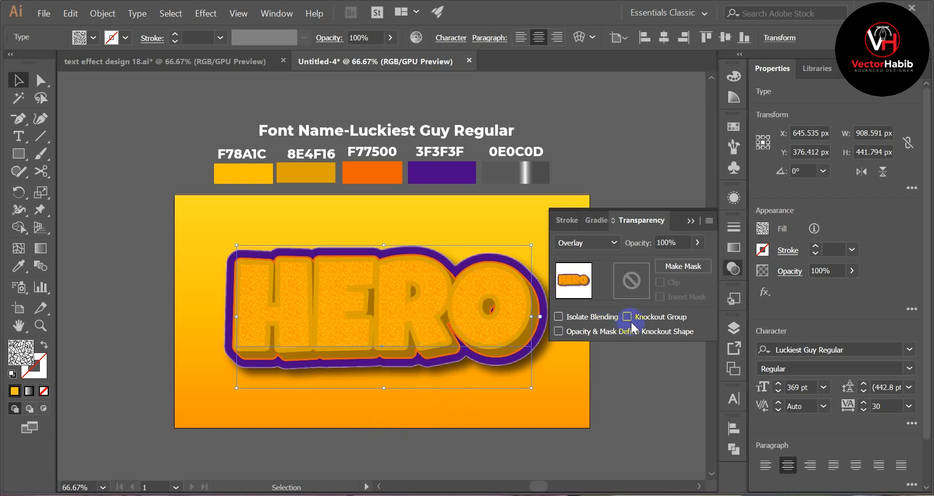
{"action": "left_click", "coordinate": [691, 222]}
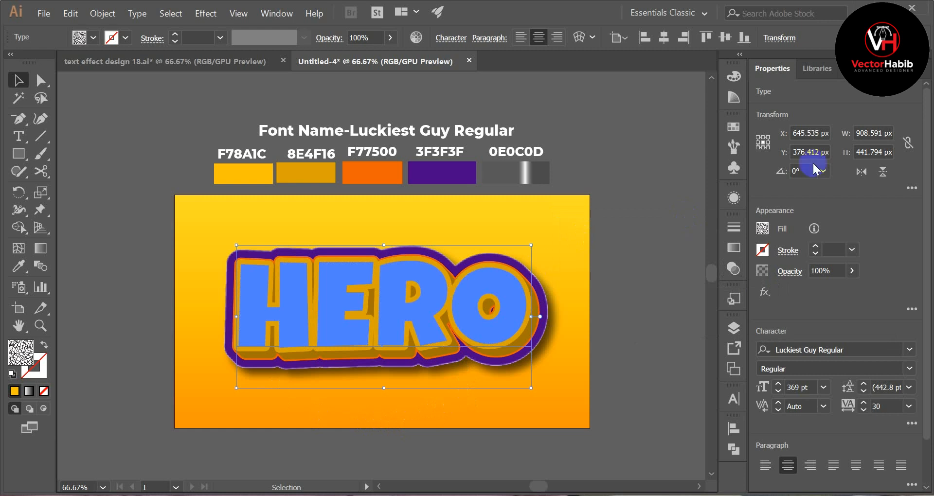
Duplicate the textured Overlay fill to intensify the pattern on the letters
{"action": "left_click", "coordinate": [733, 198]}
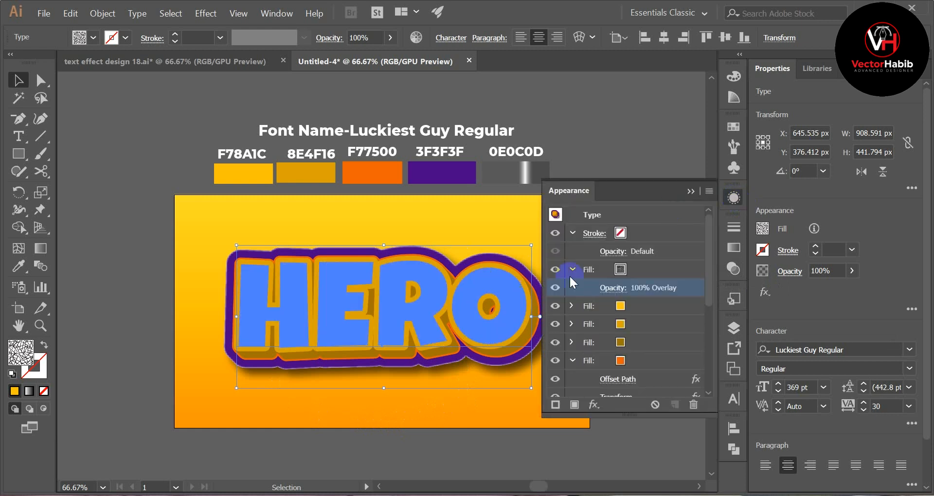
{"action": "left_click", "coordinate": [671, 267]}
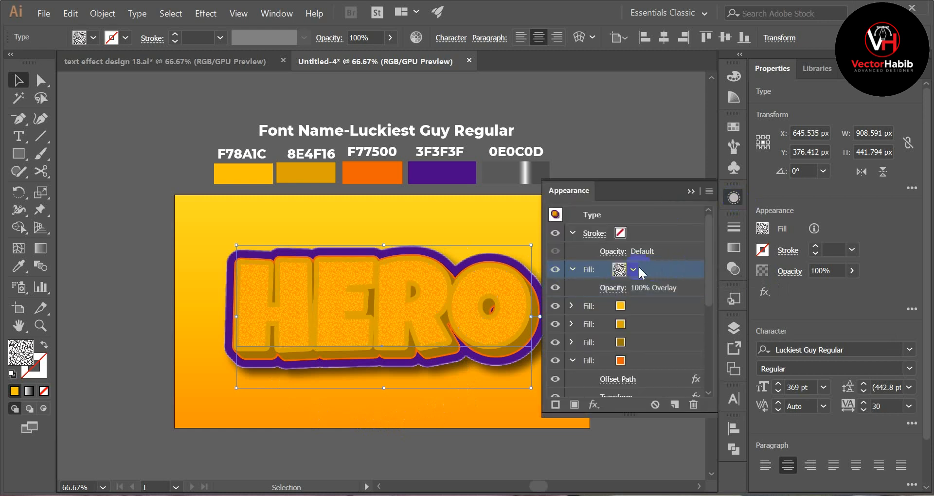
{"action": "left_click", "coordinate": [620, 270]}
{"action": "left_click_drag", "start_coordinate": [624, 270], "coordinate": [373, 283]}
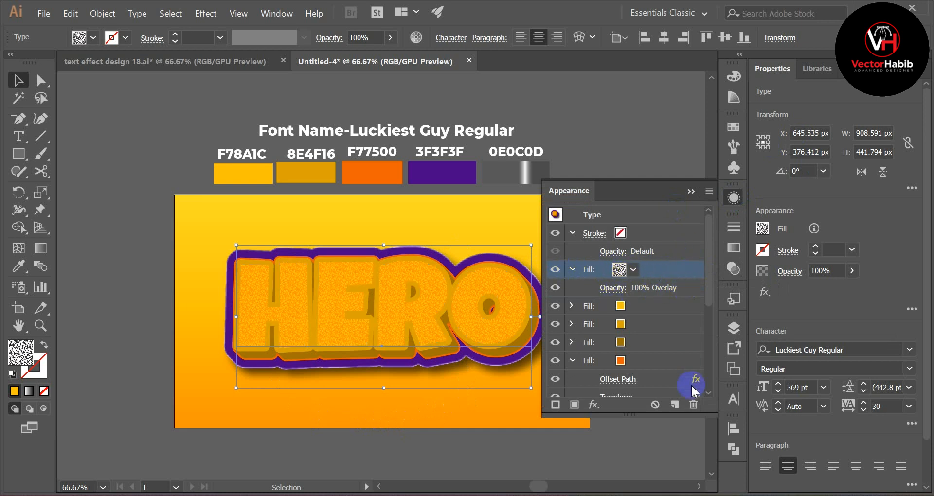
{"action": "left_click", "coordinate": [673, 404]}
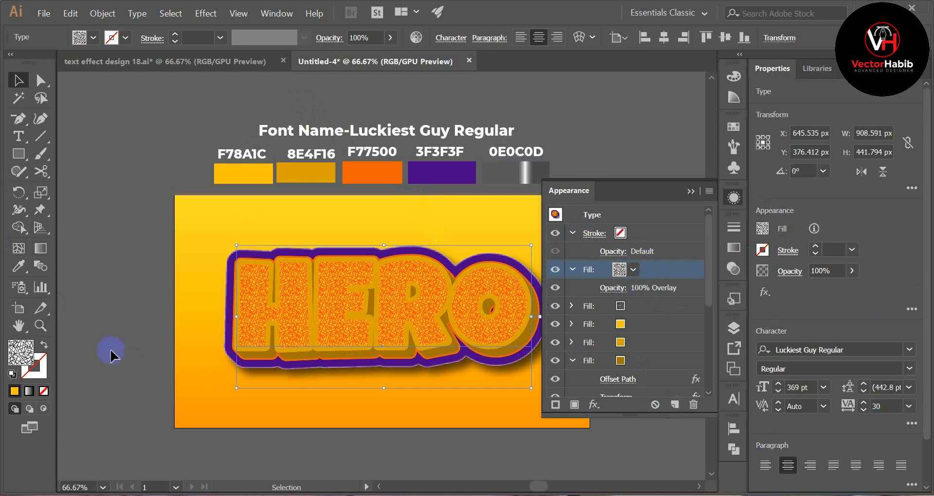
Give the HERO text a white stroke with a weight of 4 pt
{"action": "left_click", "coordinate": [649, 233]}
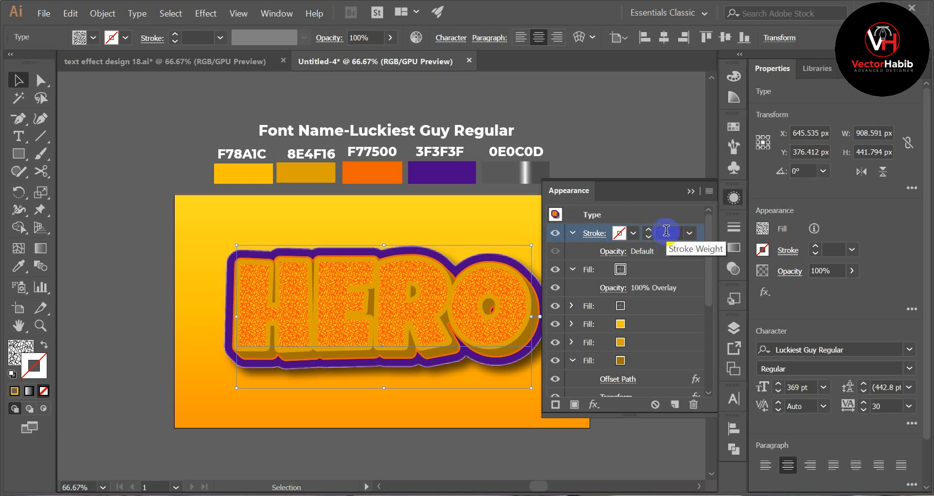
{"action": "left_click", "coordinate": [648, 231]}
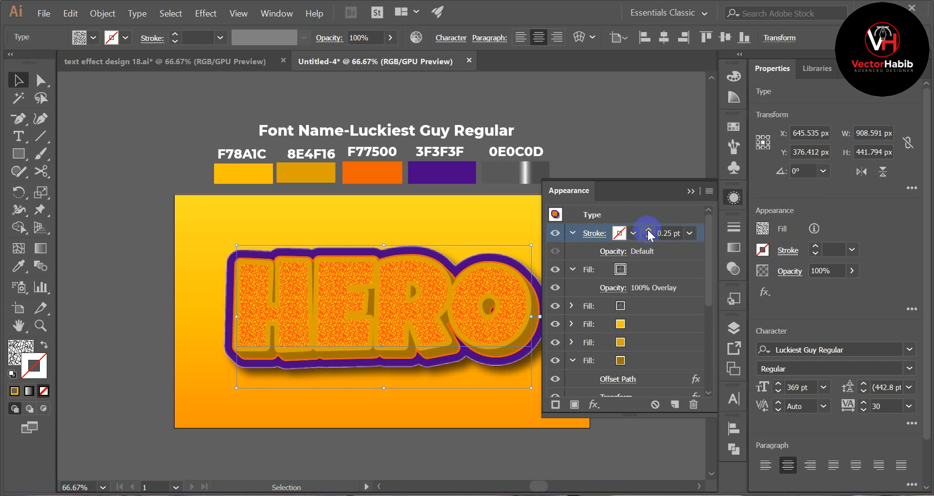
{"action": "left_click", "coordinate": [648, 232]}
{"action": "left_click", "coordinate": [648, 232]}
{"action": "left_click", "coordinate": [648, 231]}
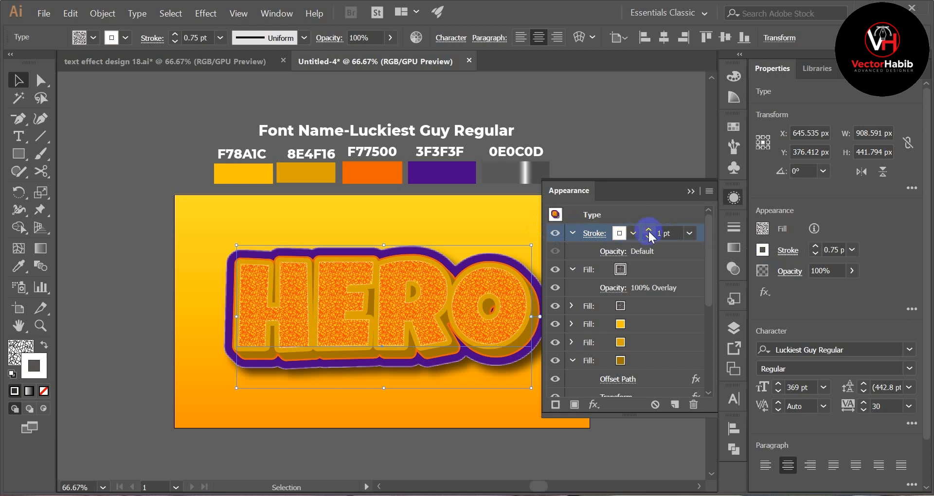
{"action": "left_click", "coordinate": [648, 231]}
{"action": "left_click", "coordinate": [648, 232]}
{"action": "left_click", "coordinate": [628, 233]}
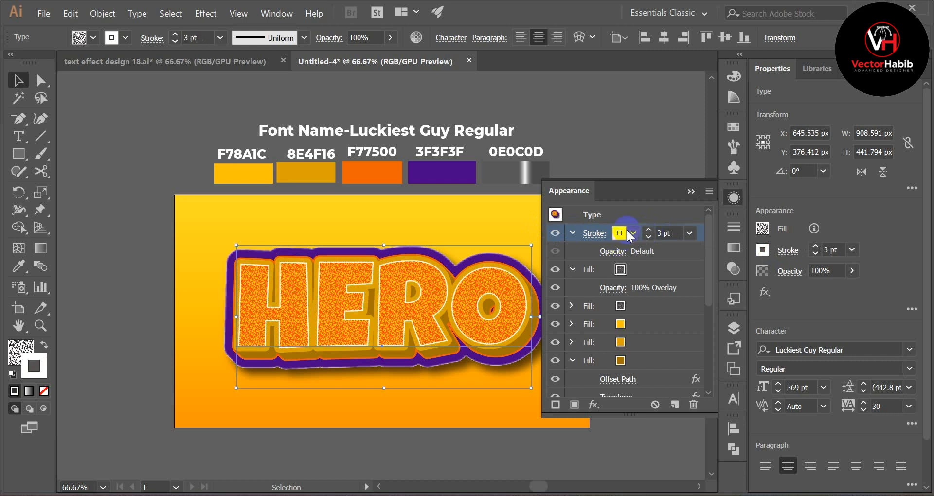
{"action": "left_click", "coordinate": [632, 234]}
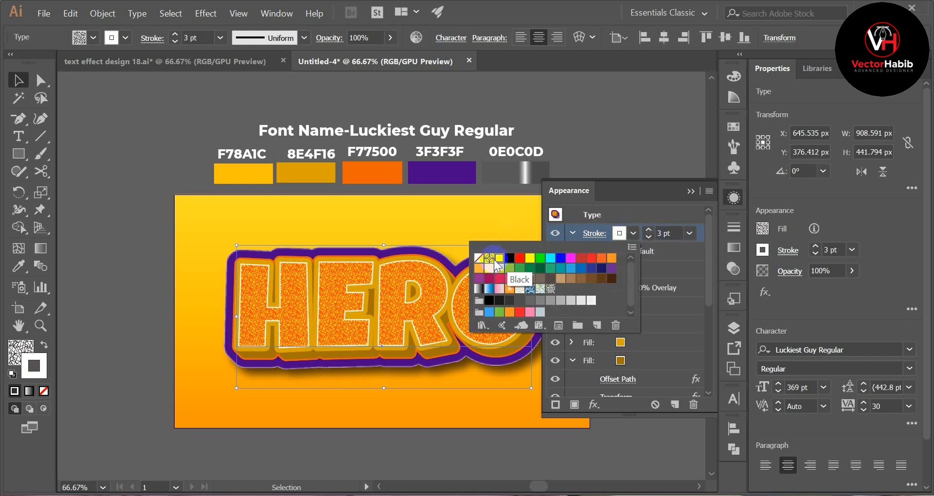
{"action": "left_click", "coordinate": [634, 237]}
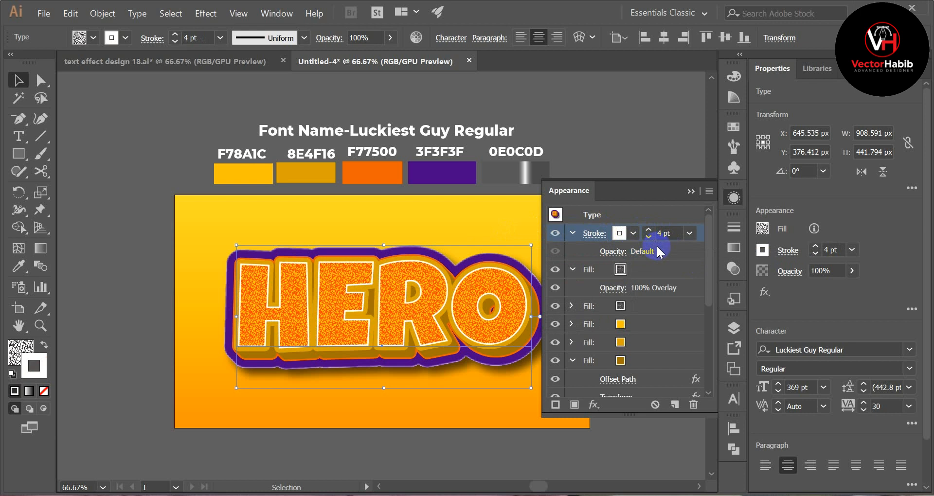
{"action": "left_click", "coordinate": [510, 425]}
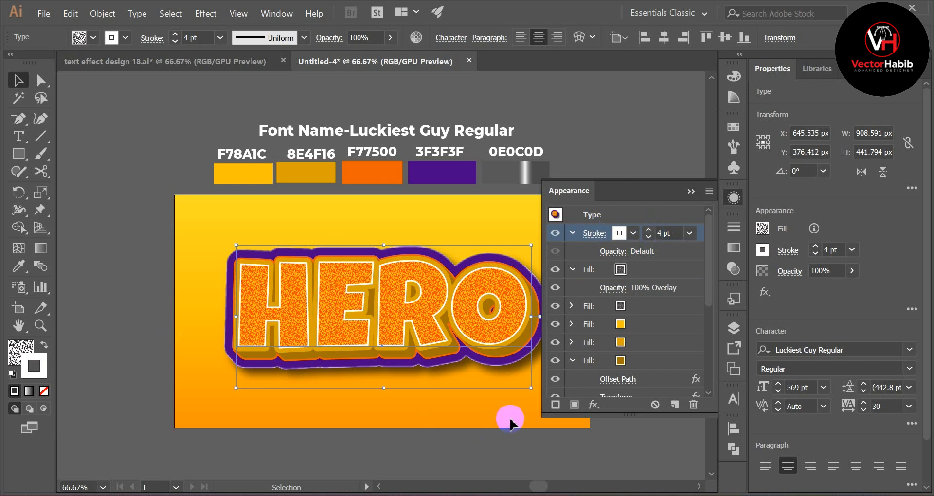
{"action": "left_click", "coordinate": [586, 236]}
{"action": "left_click", "coordinate": [674, 256]}
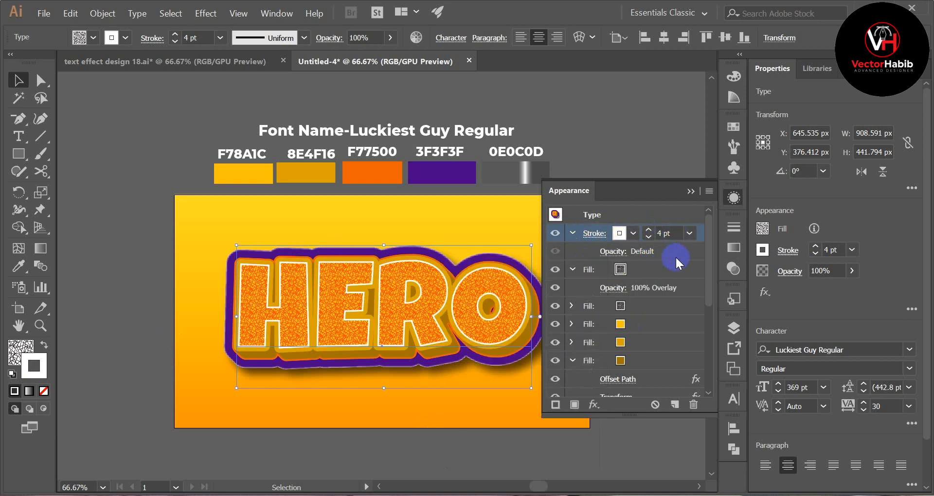
Add a Drop Shadow effect to the HERO text's white stroke with 5 px X and Y offsets and a 3 px blur
{"action": "left_click", "coordinate": [595, 234]}
{"action": "left_click", "coordinate": [693, 234]}
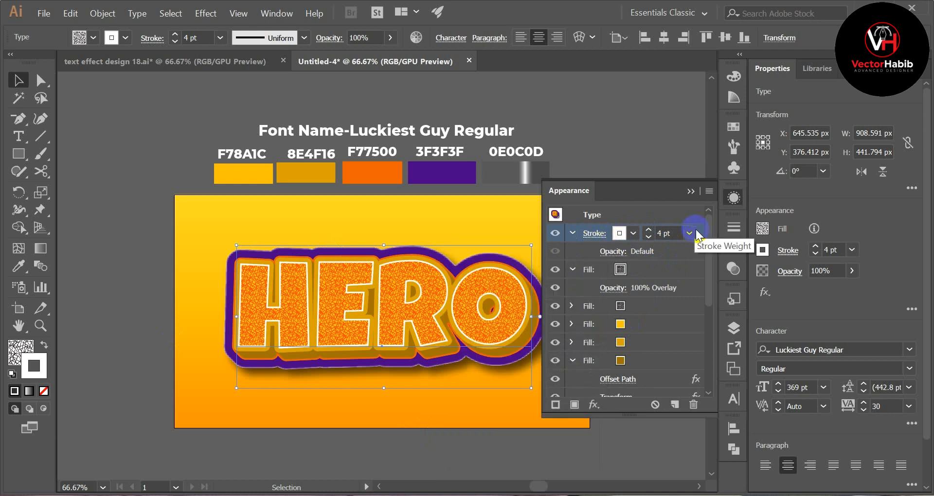
{"action": "left_click", "coordinate": [594, 406]}
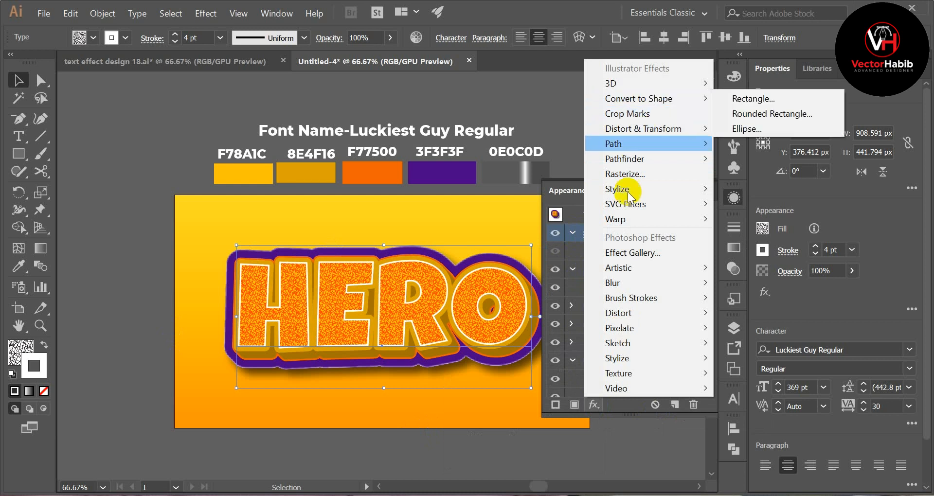
{"action": "mouse_move", "coordinate": [627, 199]}
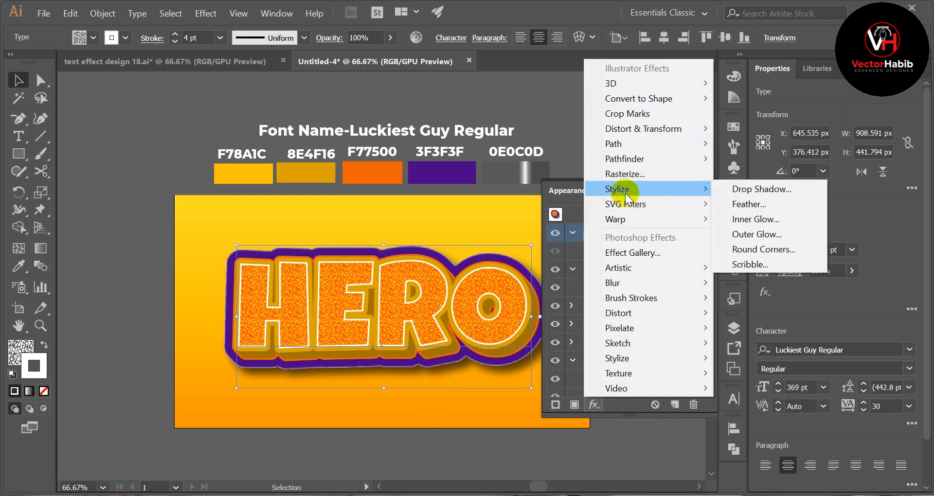
{"action": "left_click", "coordinate": [745, 188]}
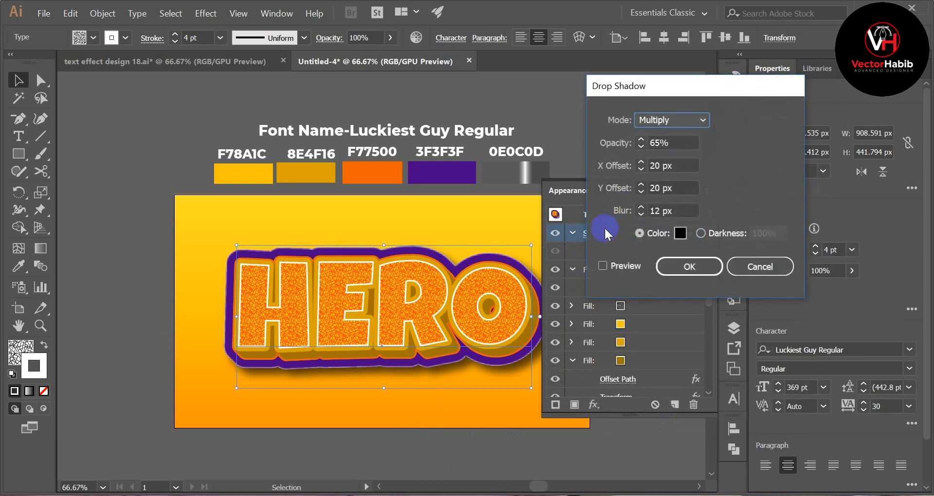
{"action": "left_click", "coordinate": [603, 265]}
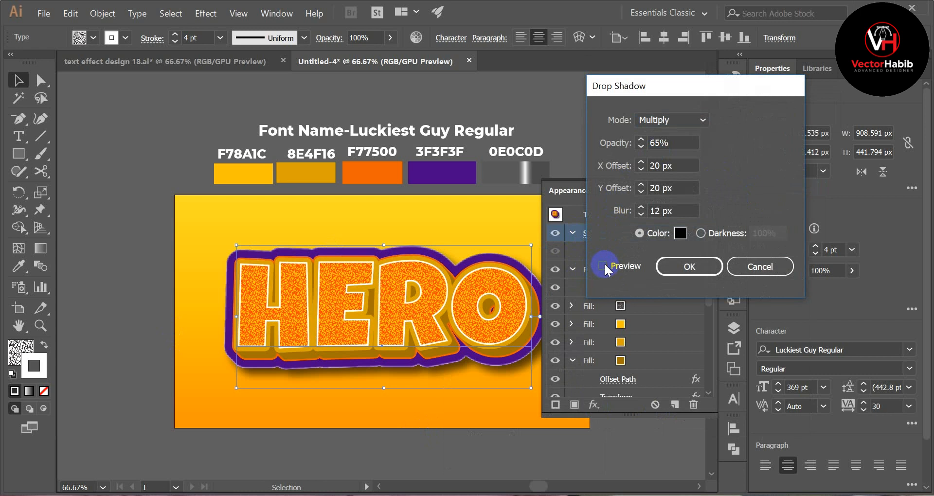
{"action": "left_click", "coordinate": [662, 159]}
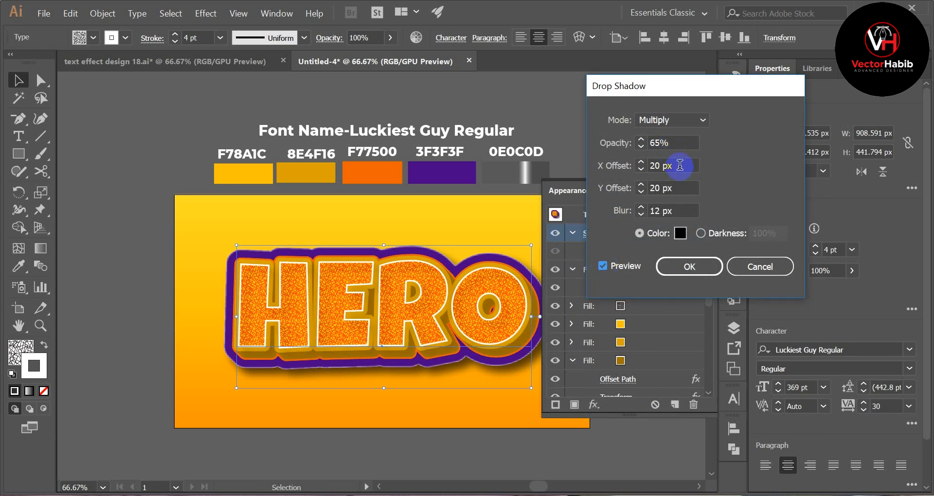
{"action": "left_click", "coordinate": [616, 164]}
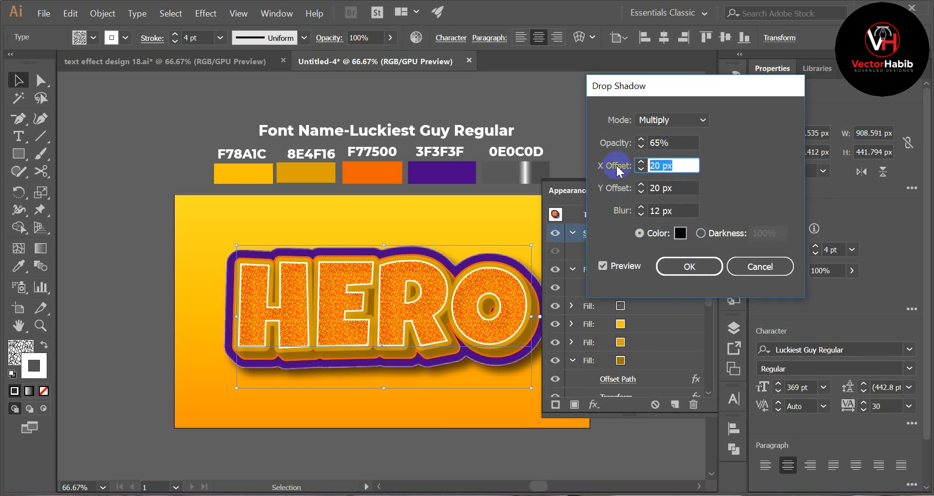
{"action": "type", "text": "5"}
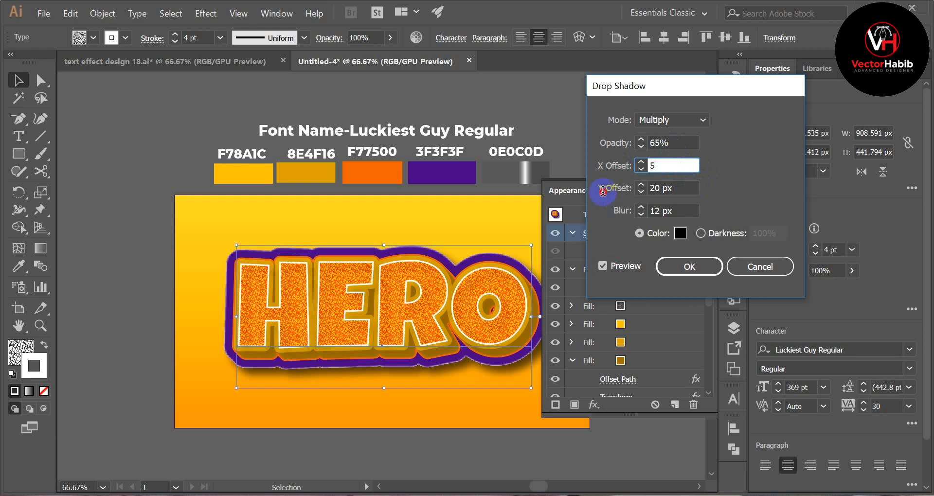
{"action": "left_click", "coordinate": [657, 184]}
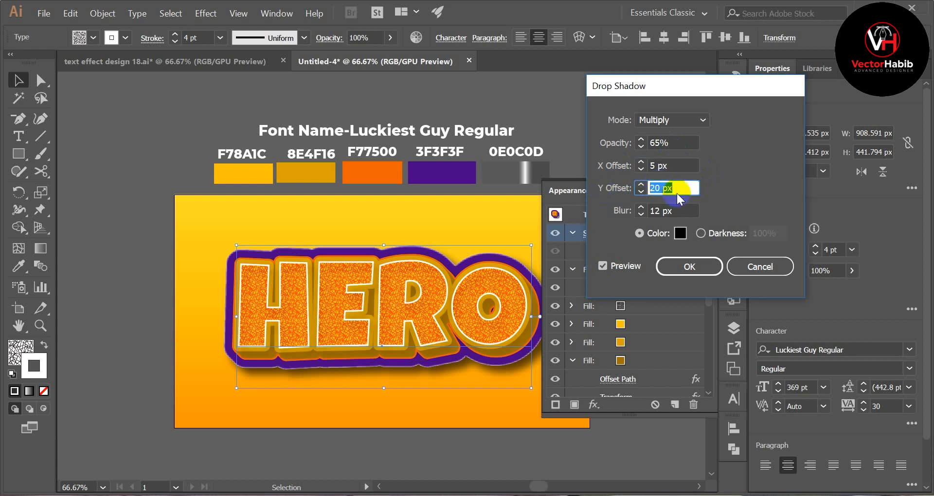
{"action": "type", "text": "5"}
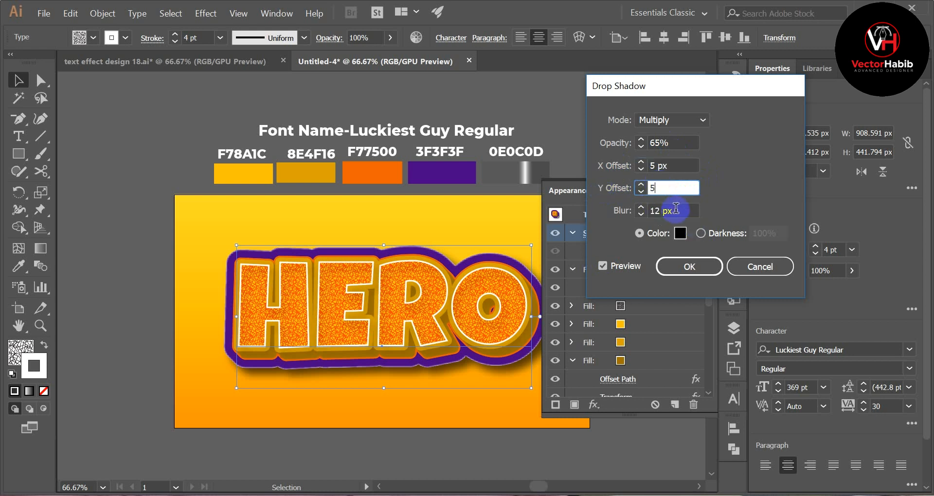
{"action": "left_click", "coordinate": [690, 213]}
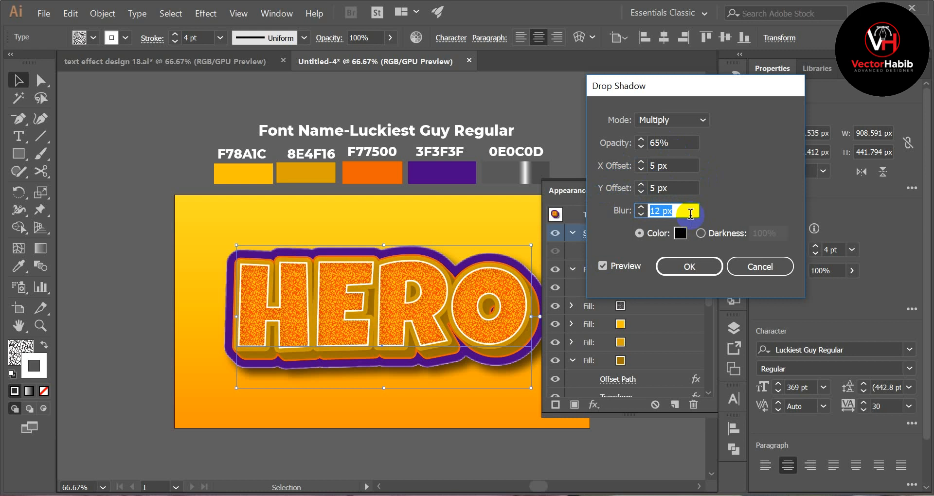
{"action": "type", "text": "3"}
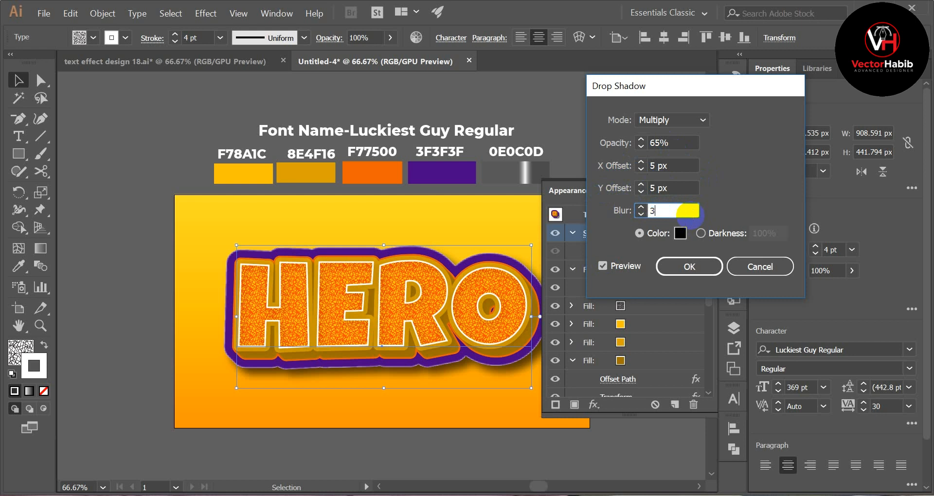
Set the stroke's drop shadow opacity to 50%, compare it with the preview, and apply the effect
{"action": "left_click", "coordinate": [602, 266]}
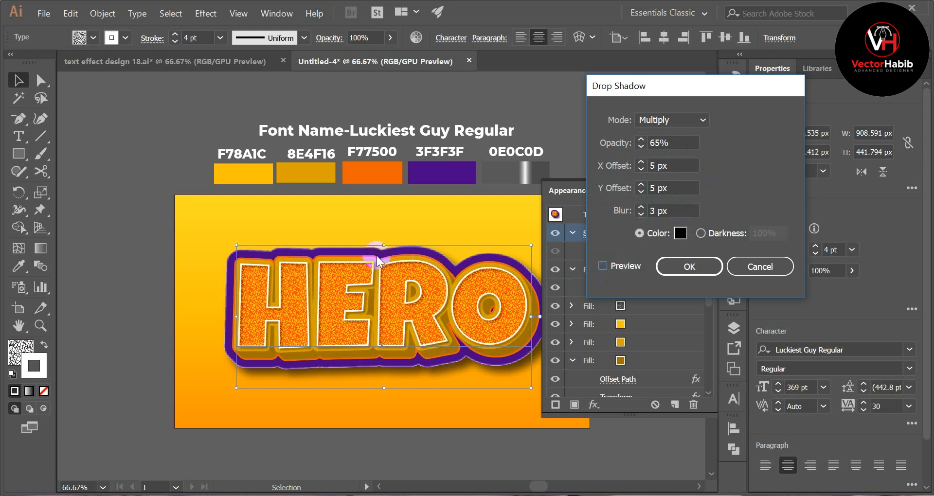
{"action": "double_click", "coordinate": [682, 144]}
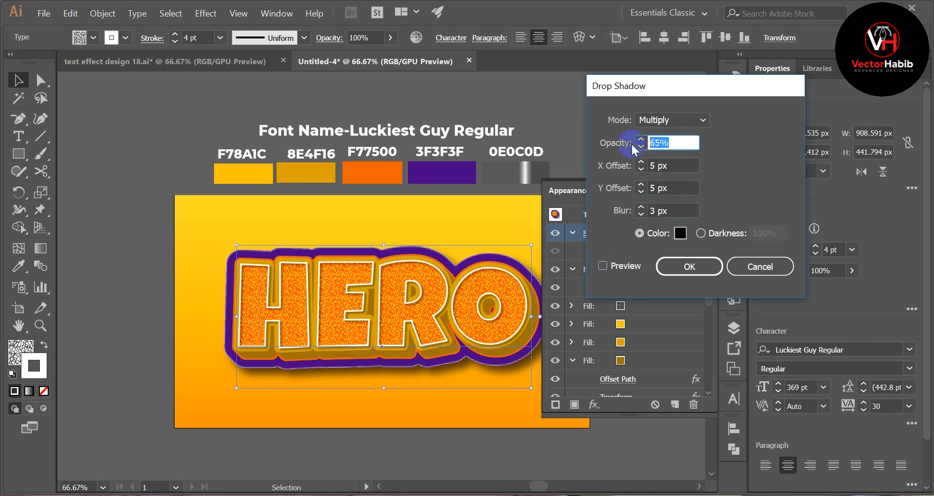
{"action": "type", "text": "50"}
{"action": "left_click", "coordinate": [603, 266]}
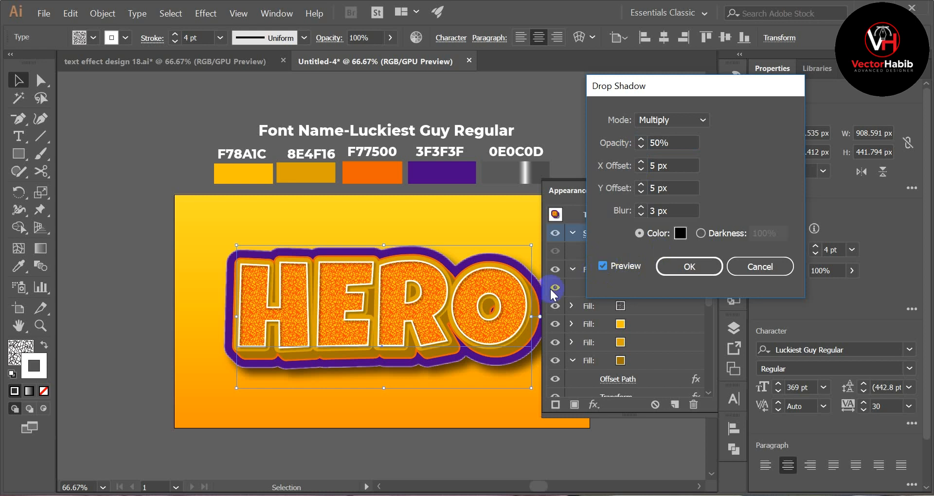
{"action": "left_click", "coordinate": [674, 272]}
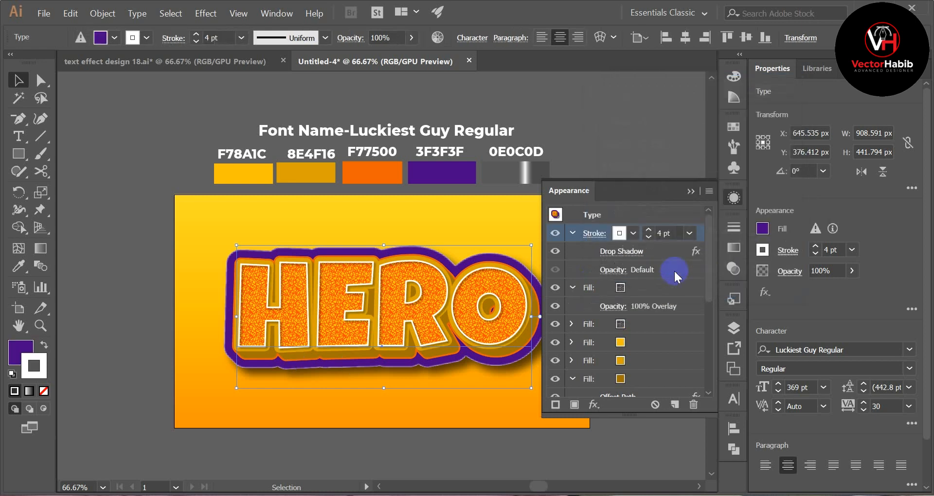
Examine the HERO lettering up close with the appearance settings collapsed, and deselect the text to view it at 100%
{"action": "left_click", "coordinate": [692, 194]}
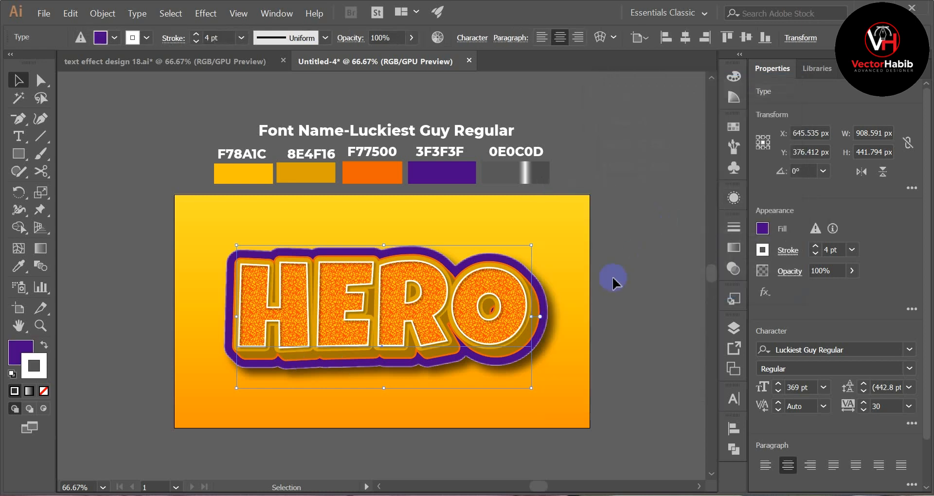
{"action": "left_click", "coordinate": [614, 282]}
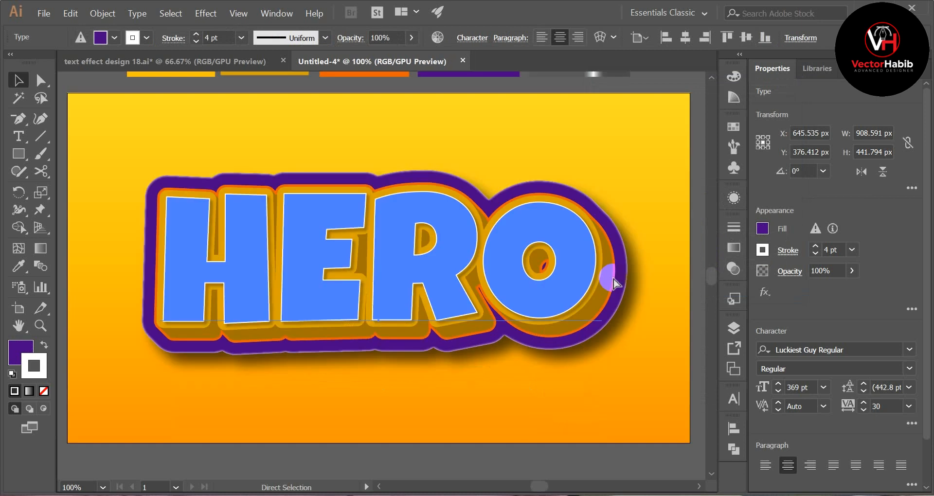
{"action": "key", "text": "ctrl+equal"}
{"action": "left_click", "coordinate": [614, 282]}
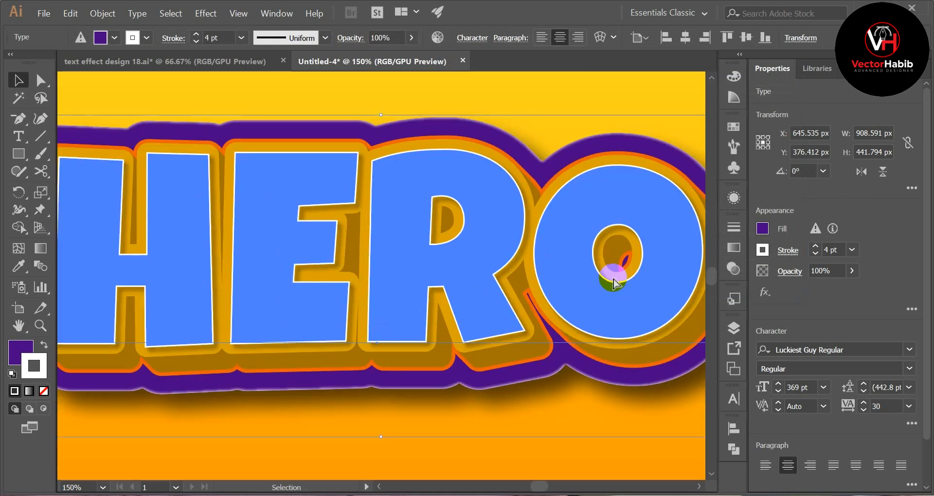
{"action": "key", "text": "ctrl+minus"}
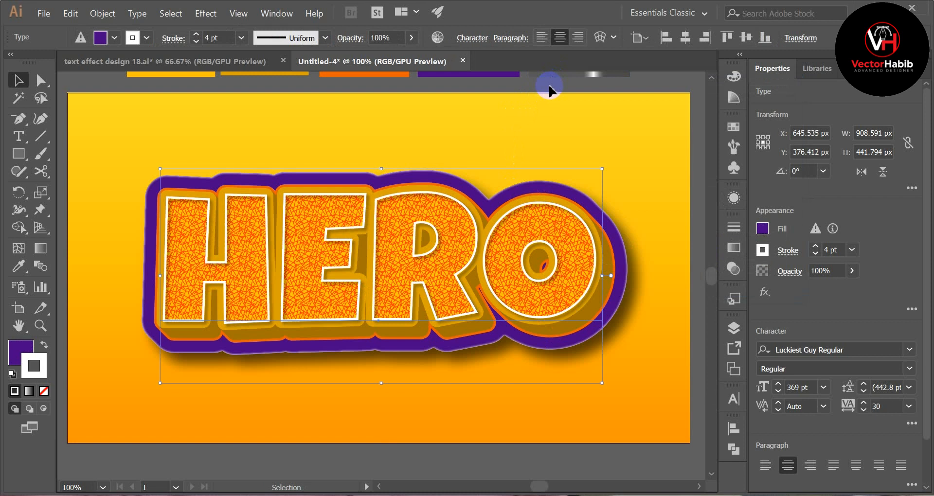
{"action": "left_click", "coordinate": [549, 89]}
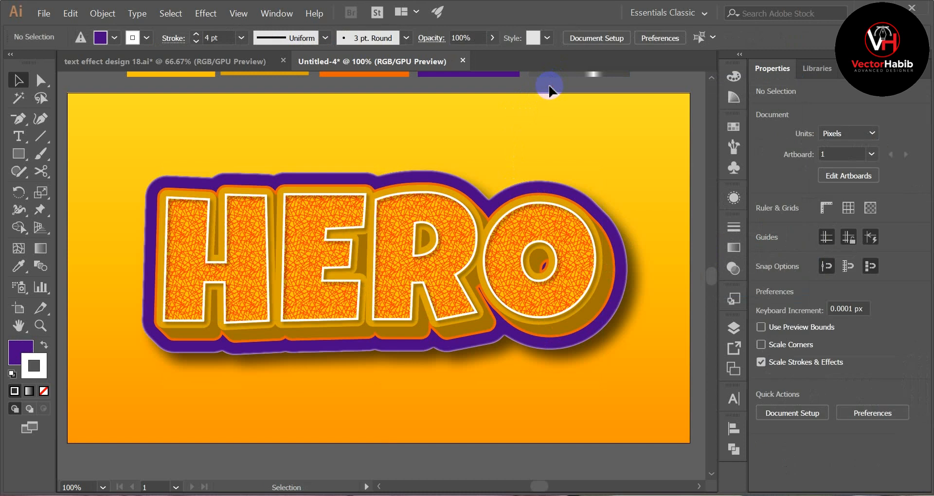